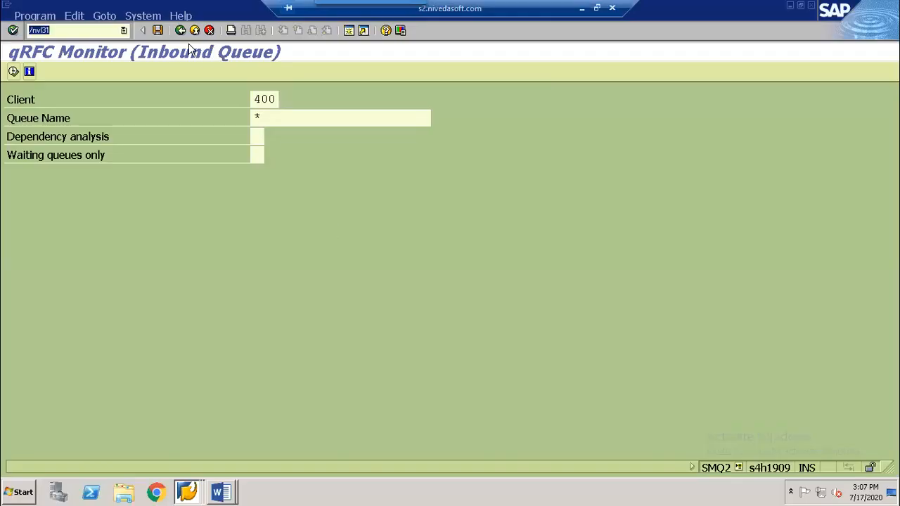
- Leave the qRFC inbound queue monitor and start transaction MM01 from SAP Easy Access
click(181, 31)
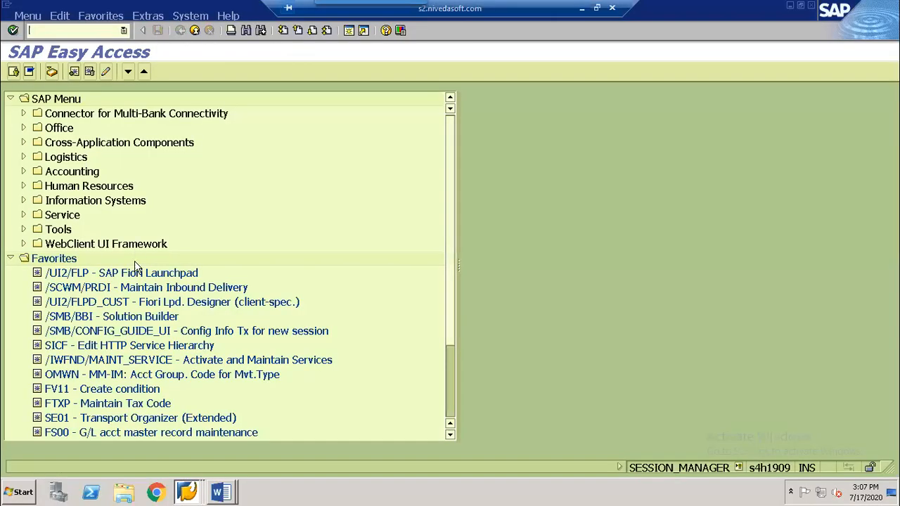
click(129, 291)
click(59, 33)
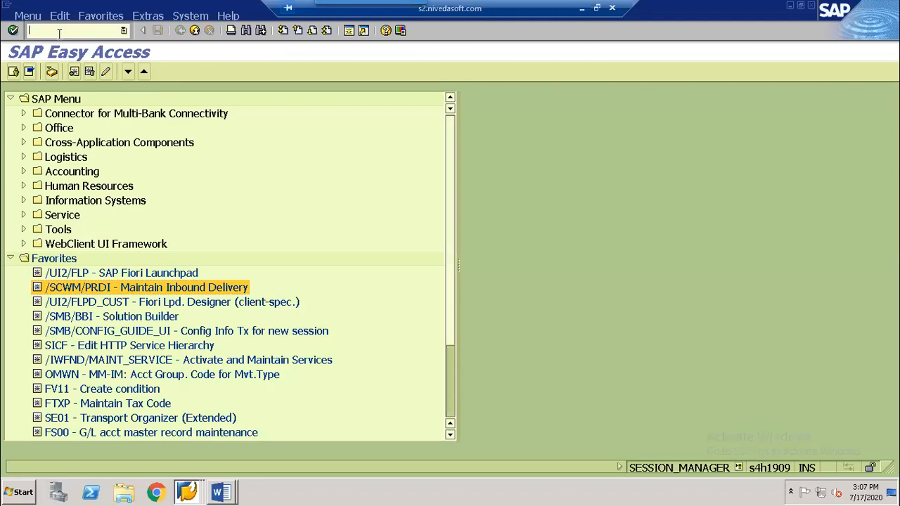
text(/nmm01)
key(Return)
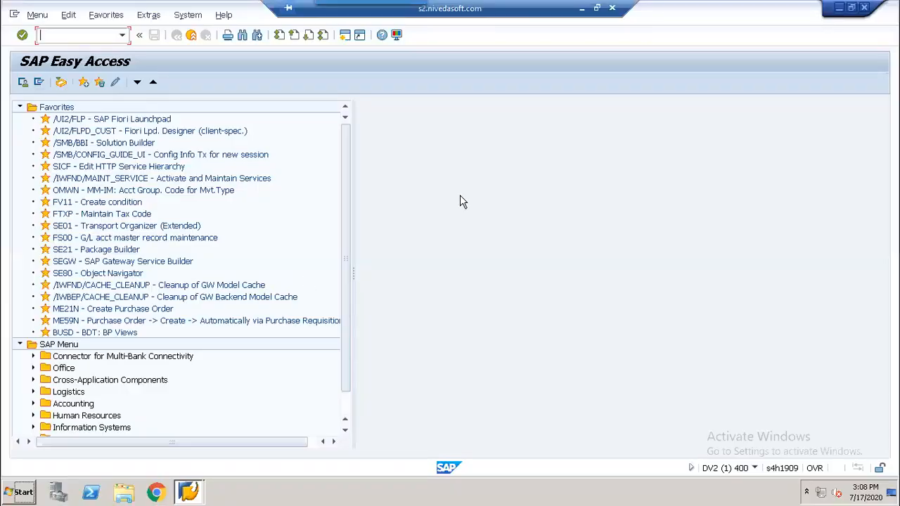
- Start transaction MM01 and switch from creating a material to displaying one
click(92, 147)
click(48, 32)
text(/nmm01)
key(Return)
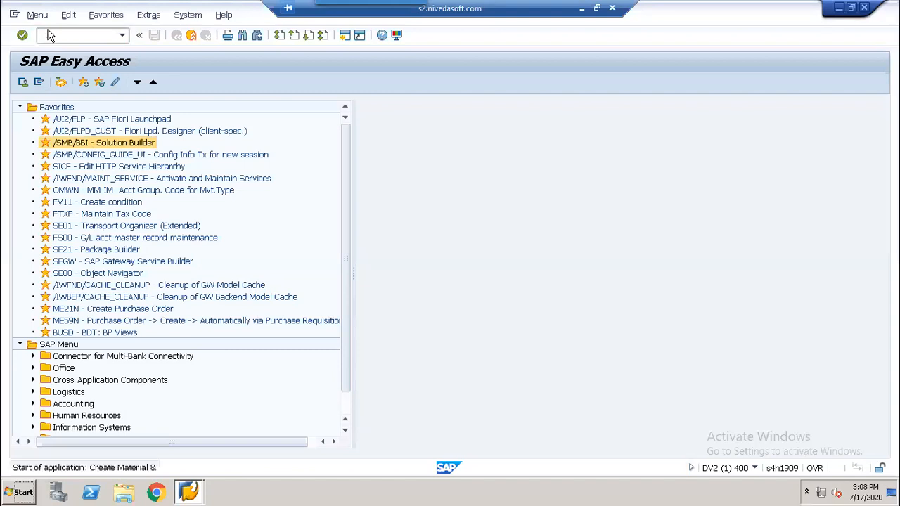
click(44, 20)
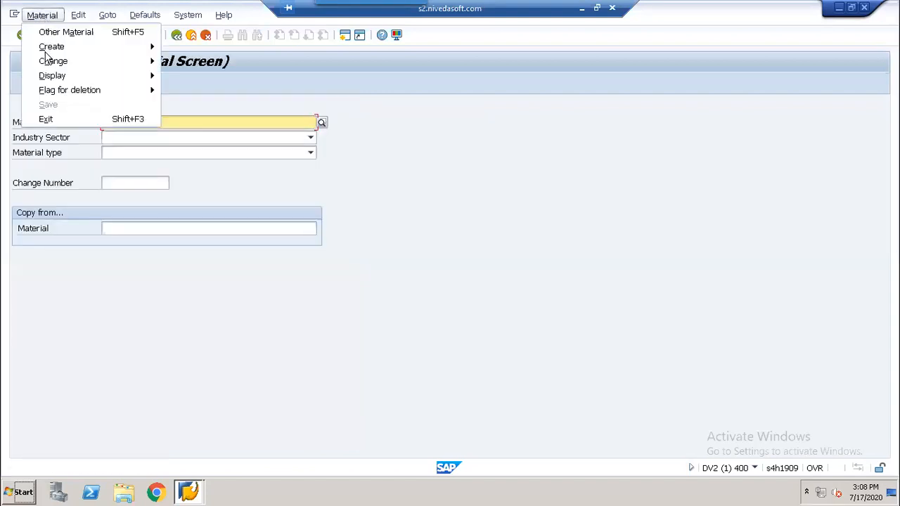
mouse_move(154, 79)
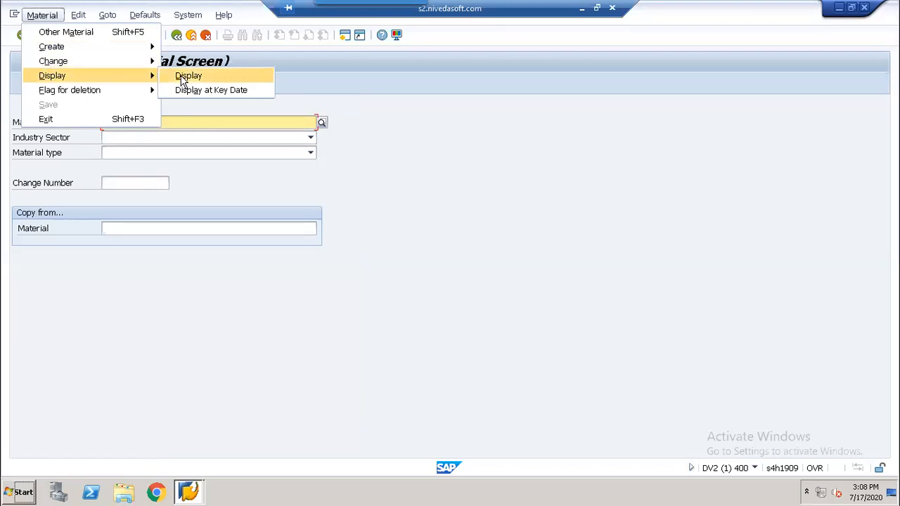
click(183, 75)
- Display material 70000054 with the preselected views for plant 53J1, storage location AFS1, sales organization 53J1 and distribution channel 10
click(160, 123)
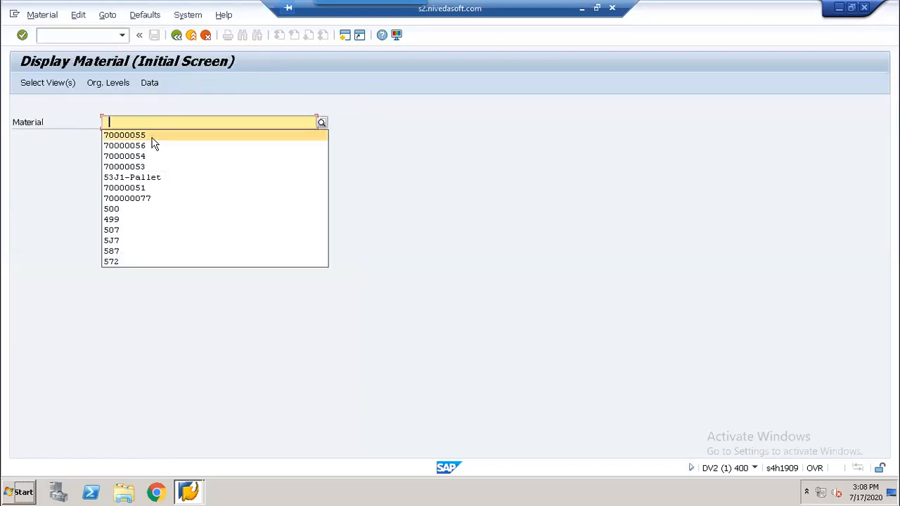
click(145, 156)
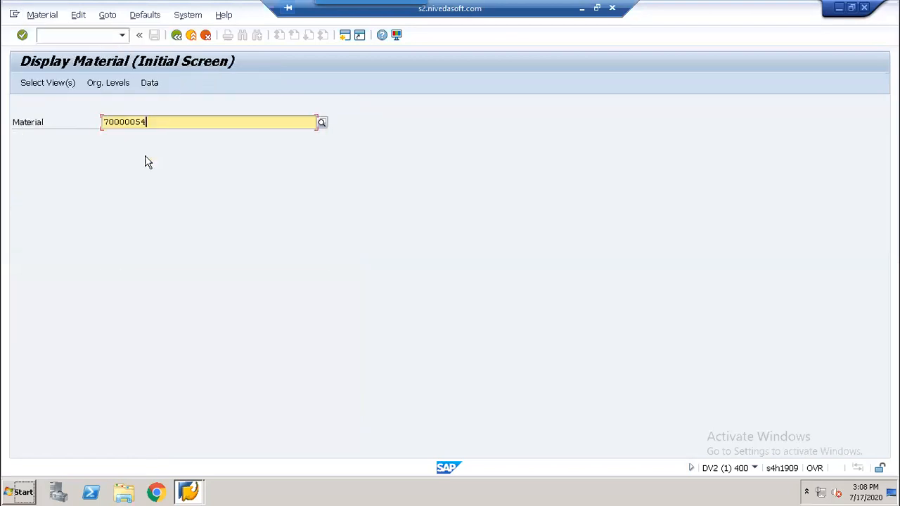
key(Return)
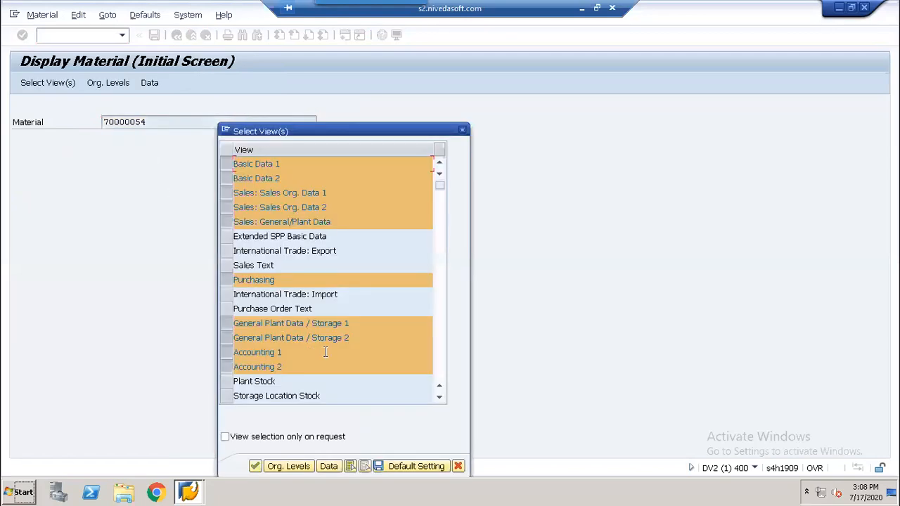
key(Return)
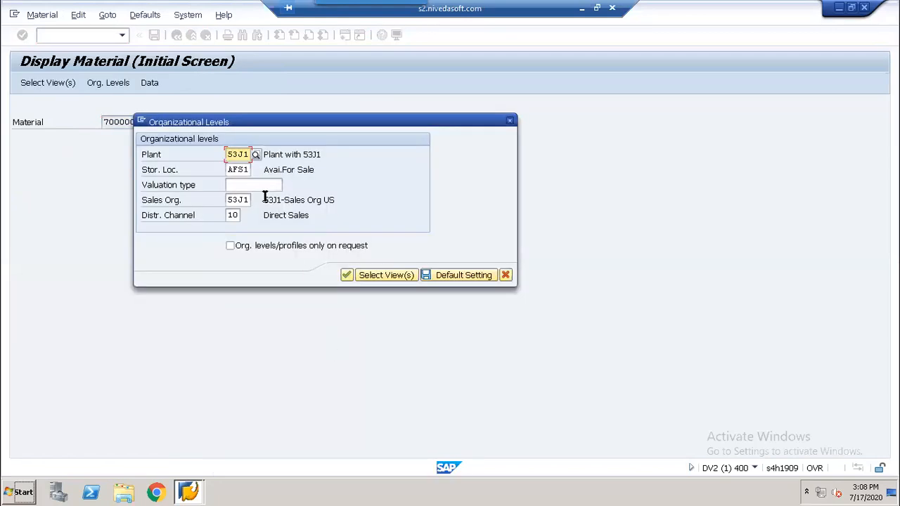
key(Return)
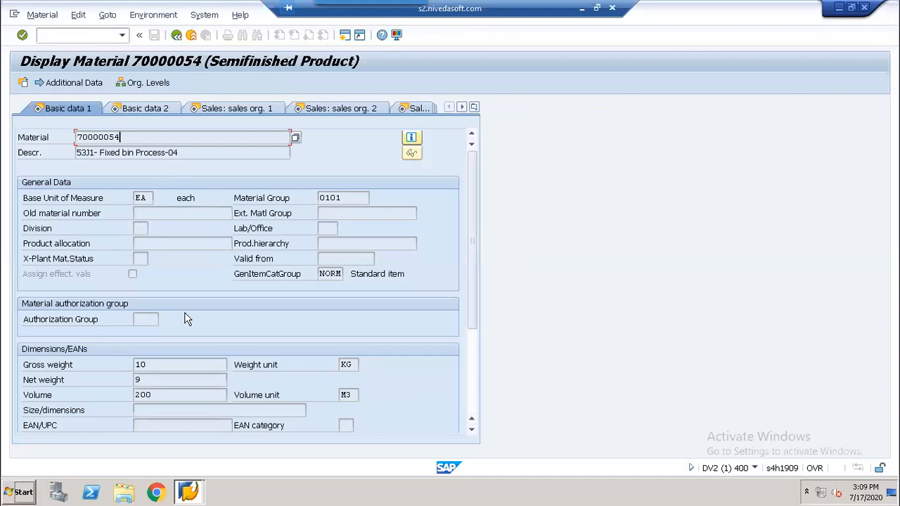
- Check the reference material for packaging in the Basic data 1 view of material 70000054
scroll(186, 320, down, 3)
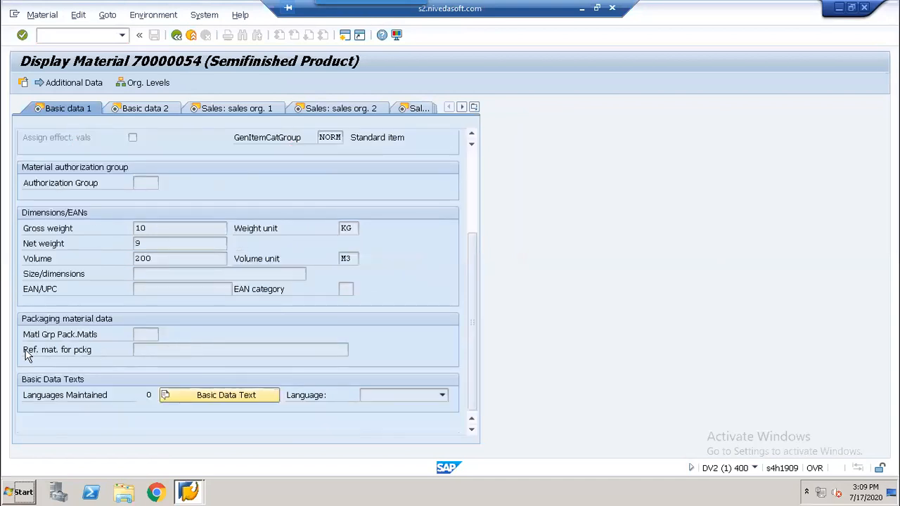
drag(109, 364, 136, 361)
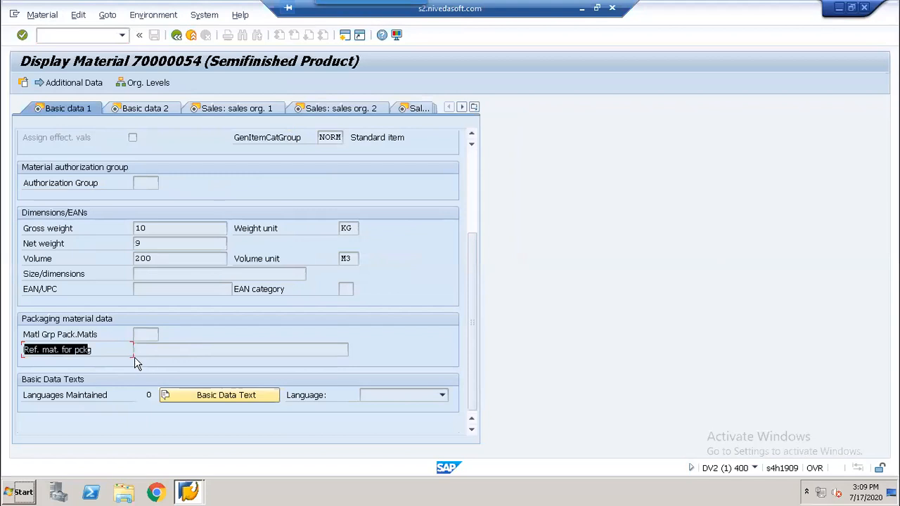
click(156, 351)
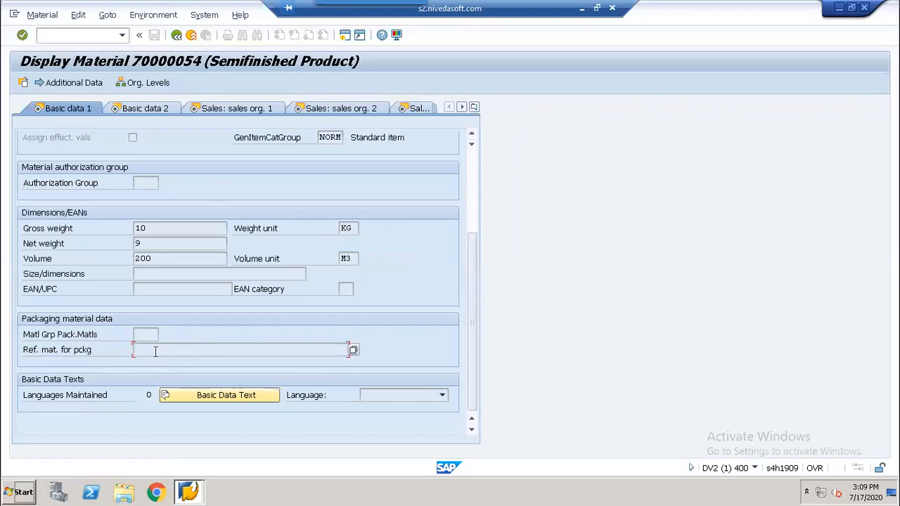
scroll(155, 351, up, 3)
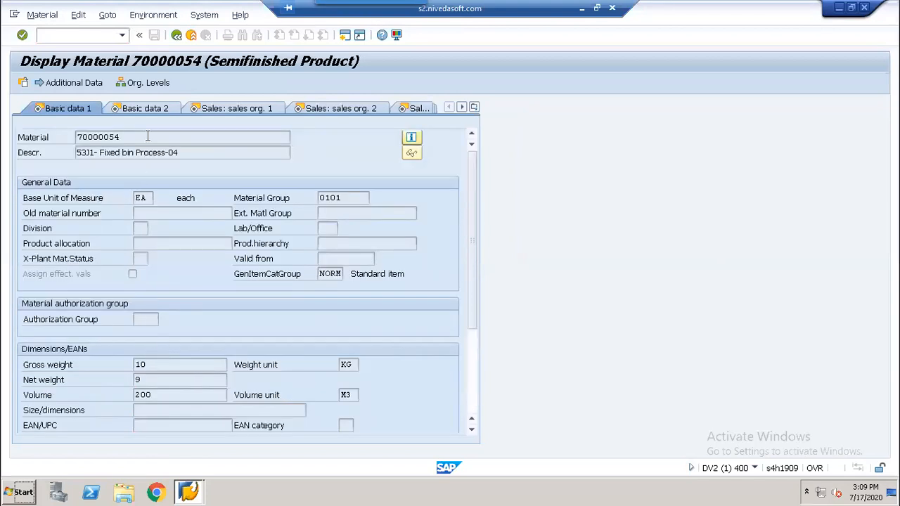
- Go through the remaining views of material 70000054 up to WM Packaging and exit the material
key(Return)
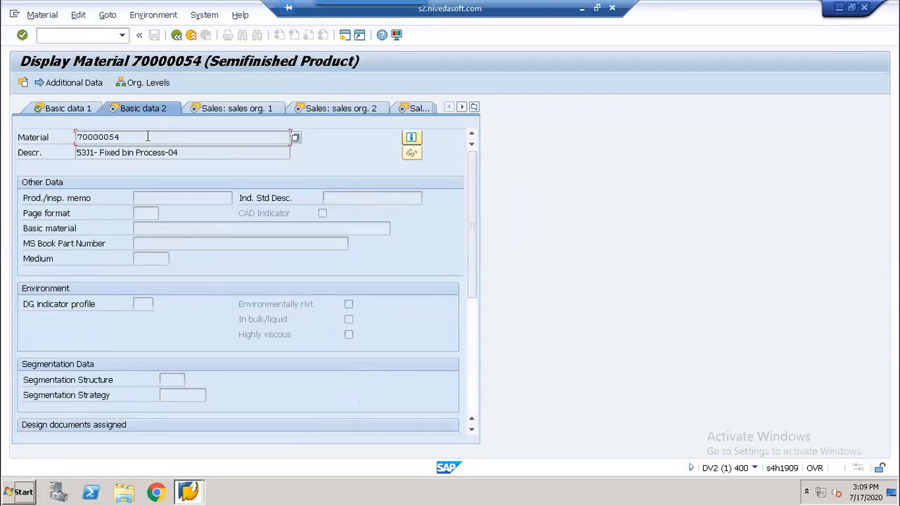
key(Return)
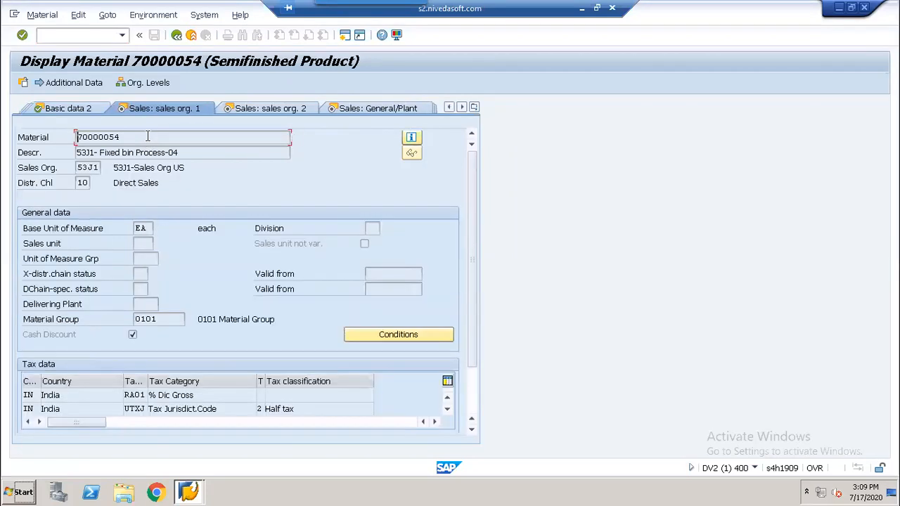
key(Return)
key(Return)
key(Return)
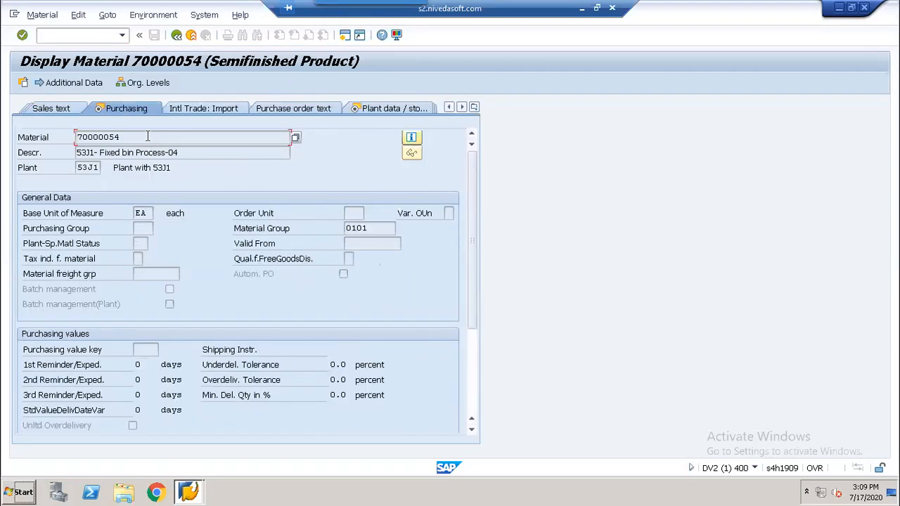
key(Return)
key(Return)
key(Return)
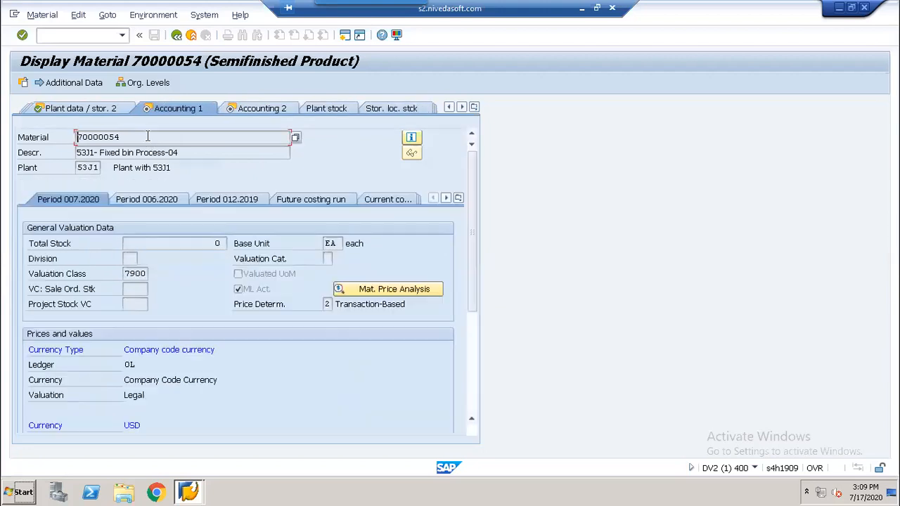
key(Return)
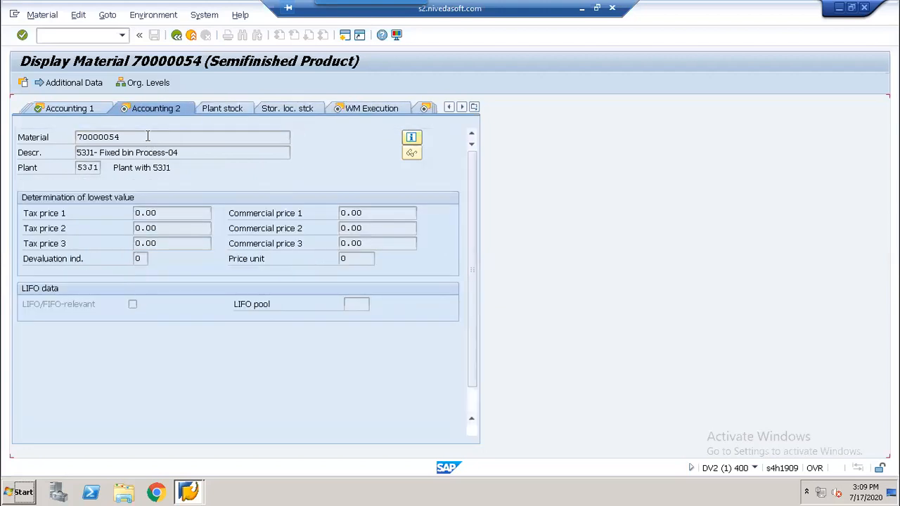
key(Return)
key(Return)
key(Return)
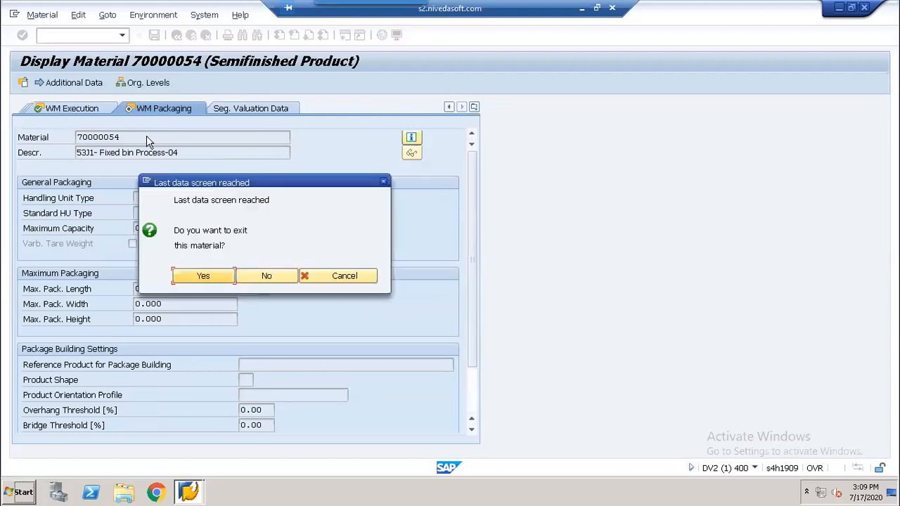
key(Return)
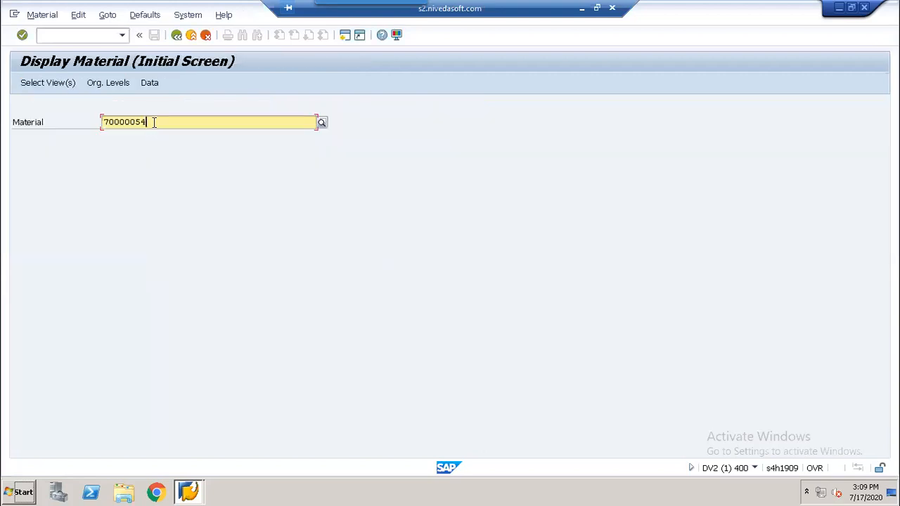
- Display material 70000055 with the same views and organizational levels
key(BackSpace)
text(5)
key(Return)
key(Return)
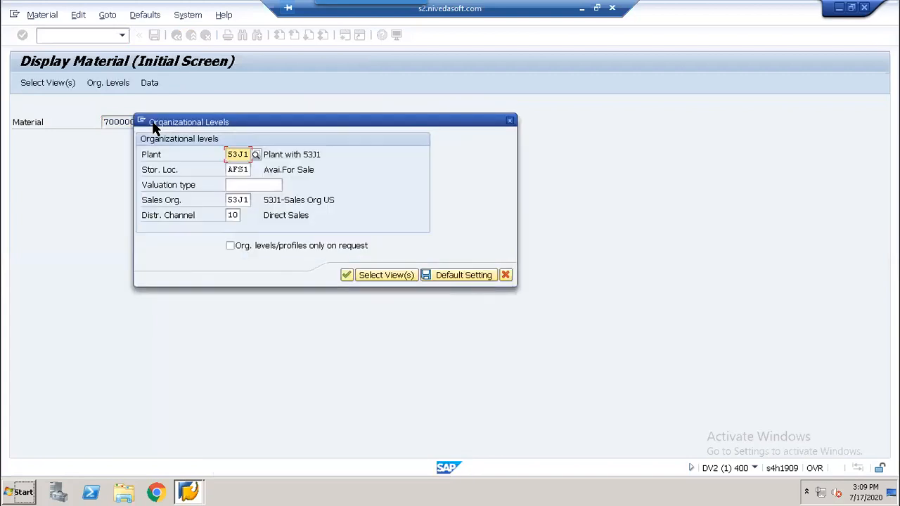
key(Return)
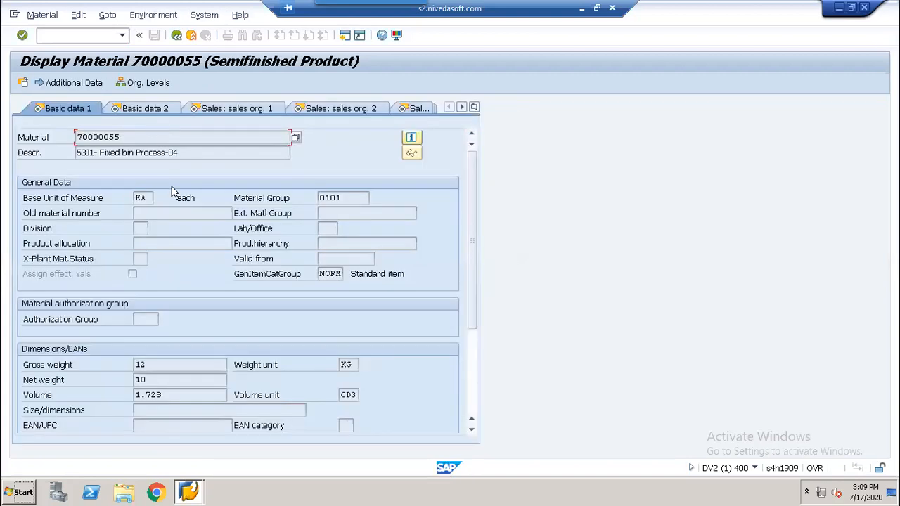
- Check the reference material for packaging in the Basic data 1 view of material 70000055
scroll(171, 191, down, 2)
scroll(181, 242, down, 1)
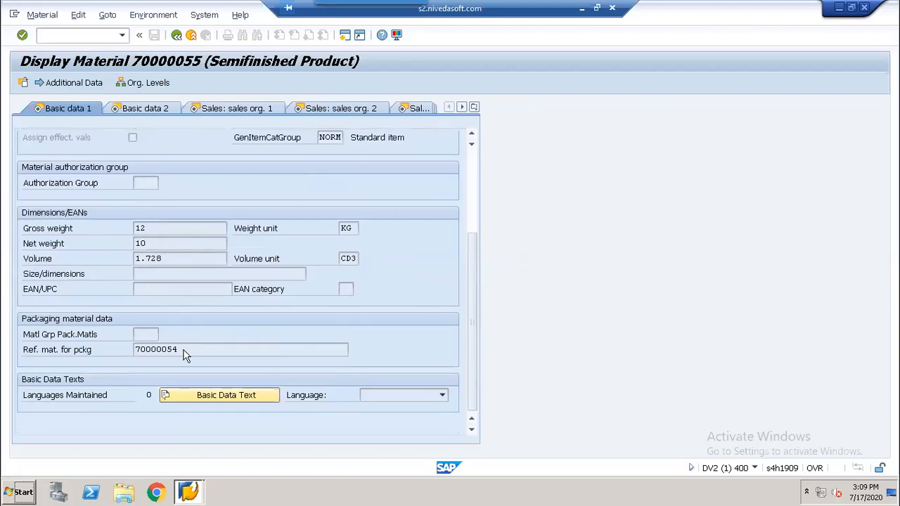
drag(184, 349, 130, 349)
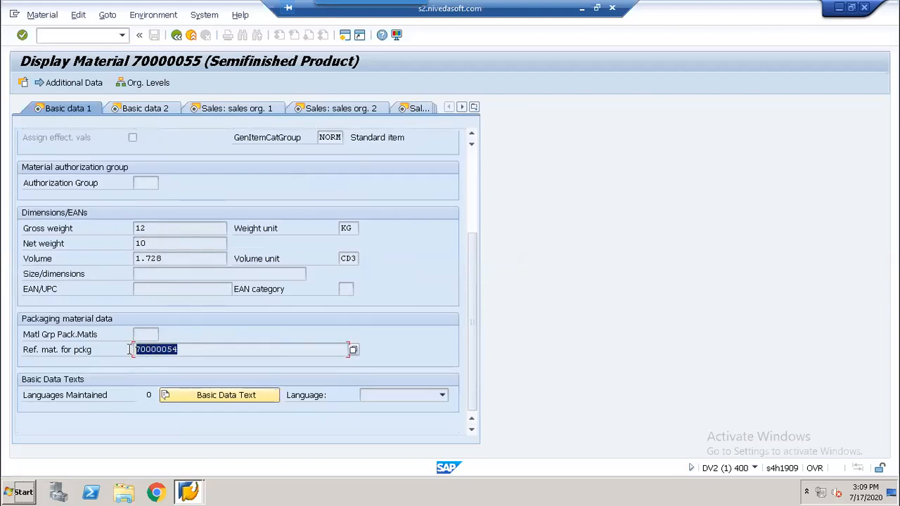
click(129, 349)
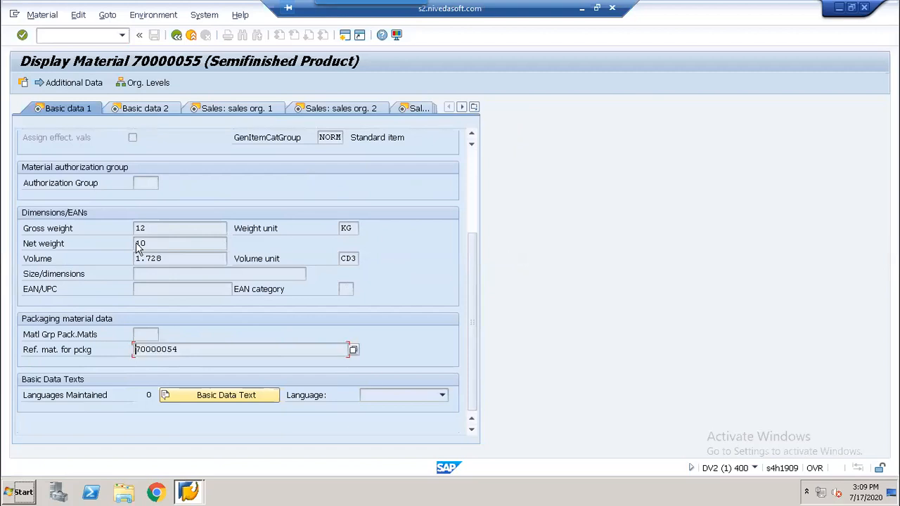
scroll(137, 238, up, 3)
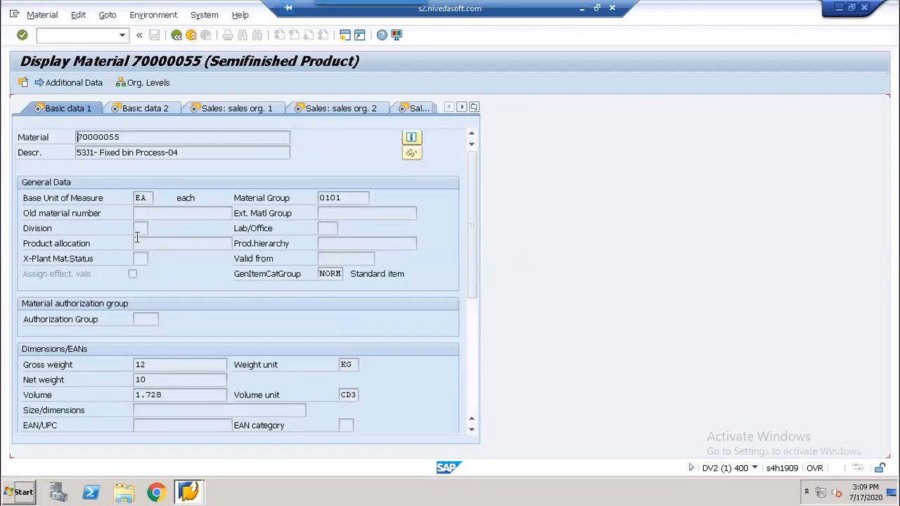
- Go through the remaining views of material 70000055 up to WM Packaging and exit the material
key(ctrl+Page_Down)
key(ctrl+Page_Down)
key(ctrl+Page_Down)
key(ctrl+Page_Down)
key(ctrl+Page_Down)
key(ctrl+Page_Down)
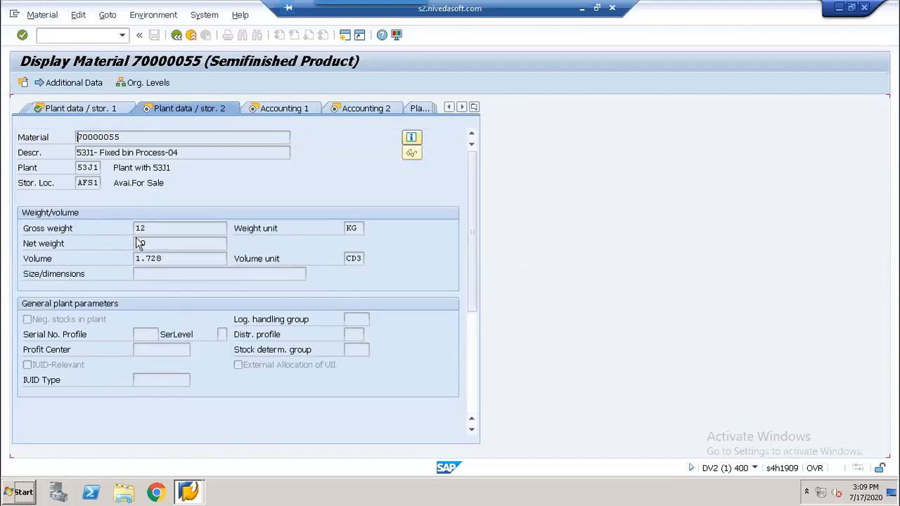
key(ctrl+Page_Down)
key(ctrl+Page_Down)
key(ctrl+Page_Down)
key(ctrl+Page_Down)
key(ctrl+Page_Down)
key(ctrl+Page_Down)
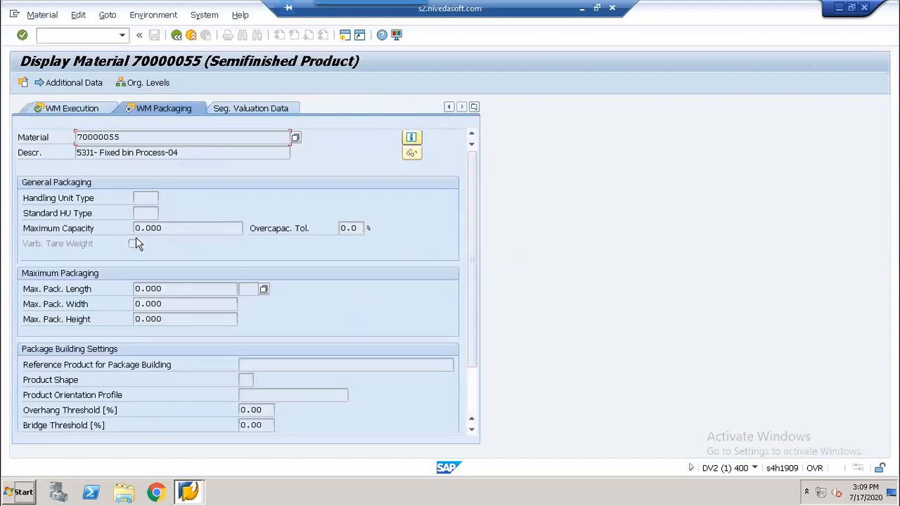
key(ctrl+Page_Down)
key(Return)
- Display material 70000056 with the same views and organizational levels and check its reference material for packaging in Basic data 1
click(163, 122)
key(Return)
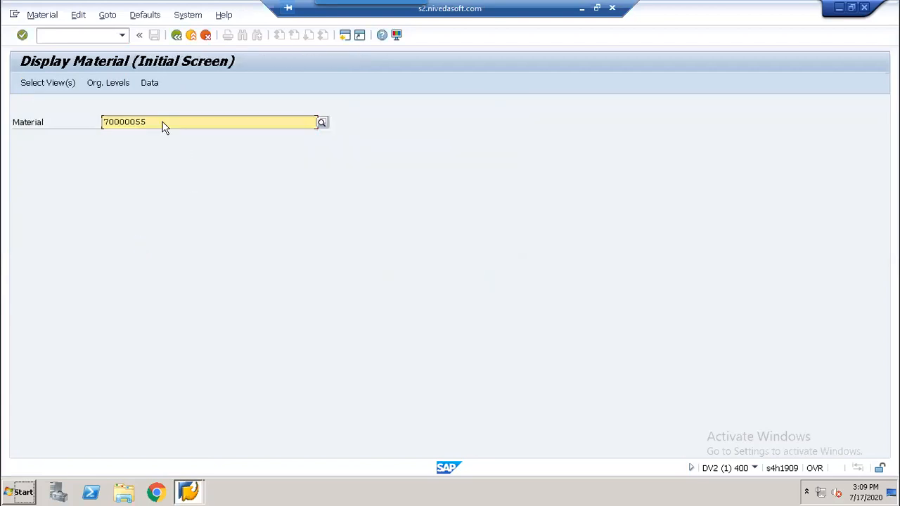
key(Return)
key(Return)
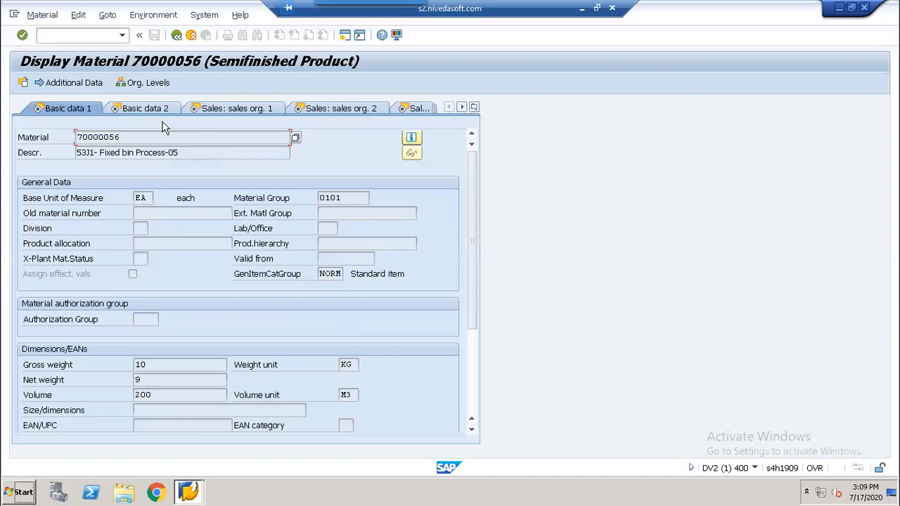
scroll(181, 270, down, 3)
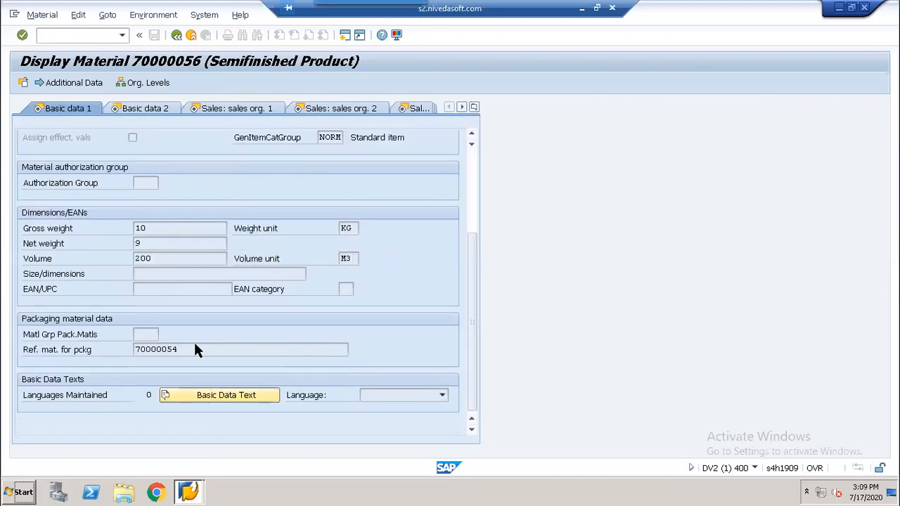
click(193, 349)
- Go through the remaining views of material 70000056 up to WM Packaging and exit the material
key(Return)
key(Return)
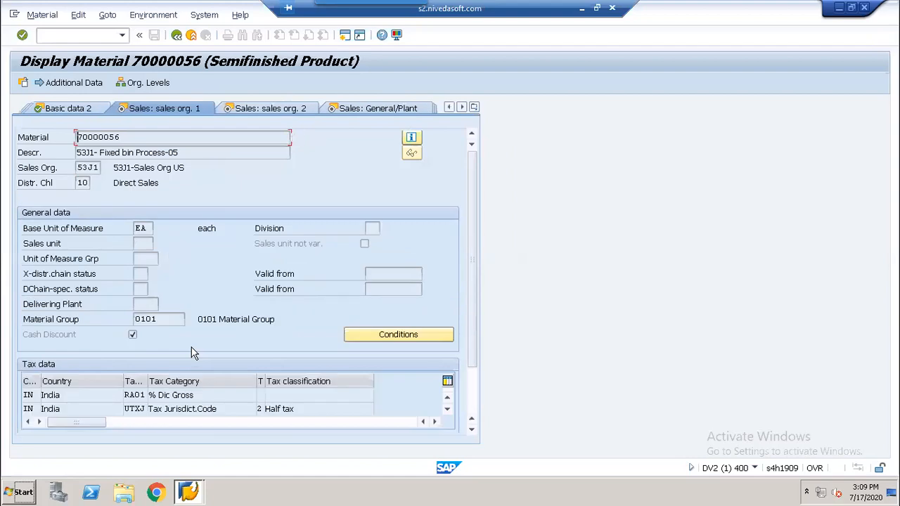
key(Return)
key(Return)
key(Return)
key(Return)
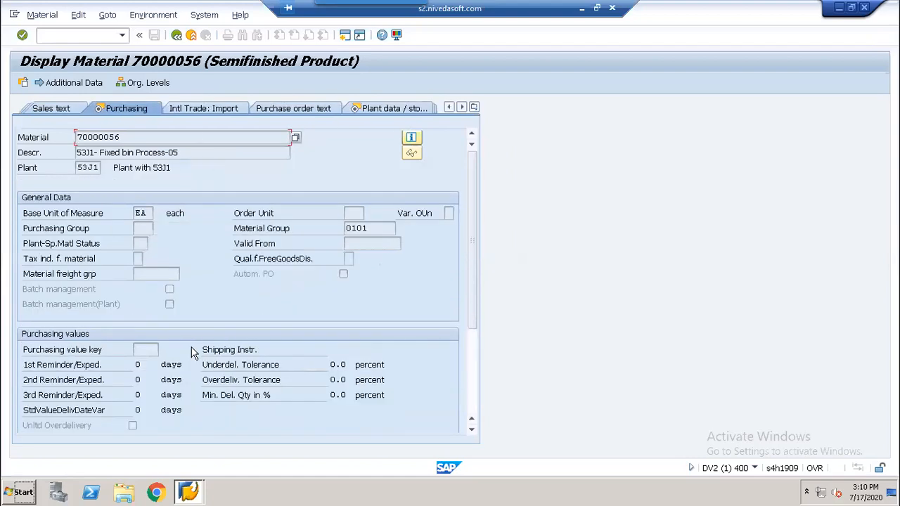
key(Return)
key(Return)
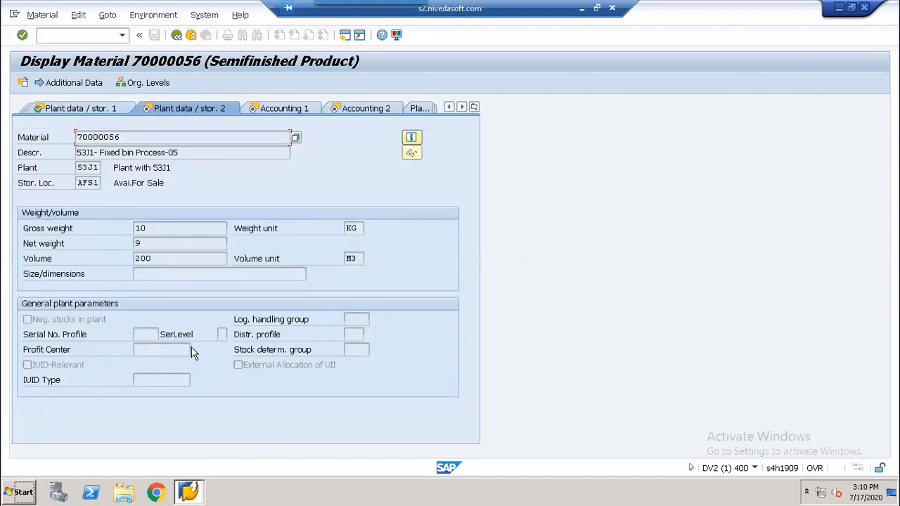
key(Return)
key(Return)
key(Return)
key(Return)
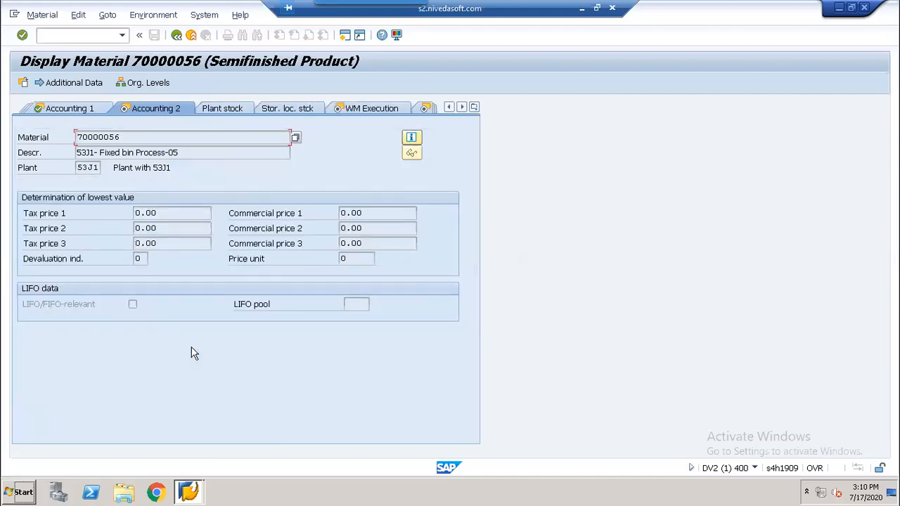
key(Return)
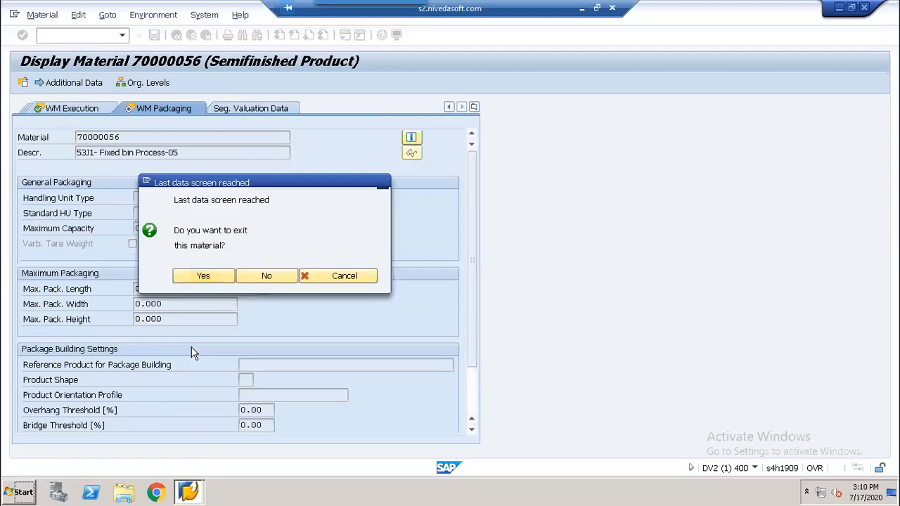
- Open the product master with transaction /n/sapapo/mat1
click(88, 37)
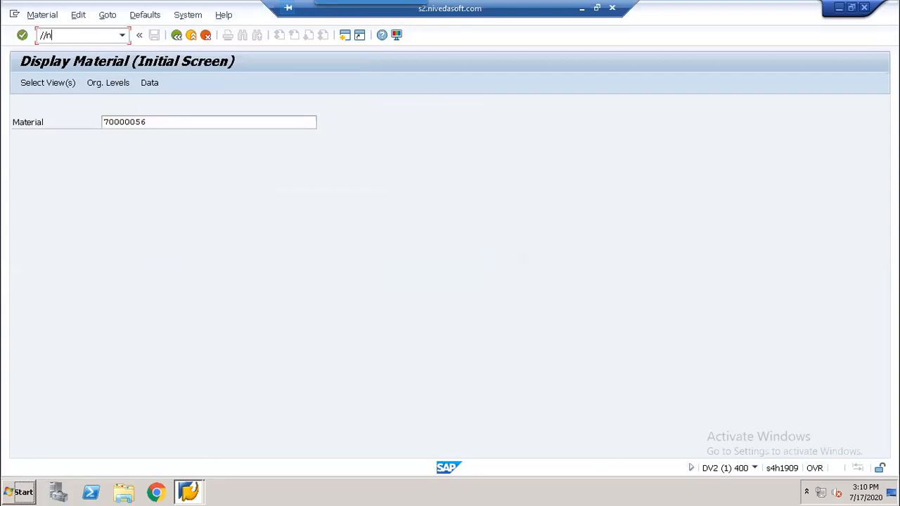
key(BackSpace)
key(BackSpace)
key(BackSpace)
text(/n/sapapo/mat1)
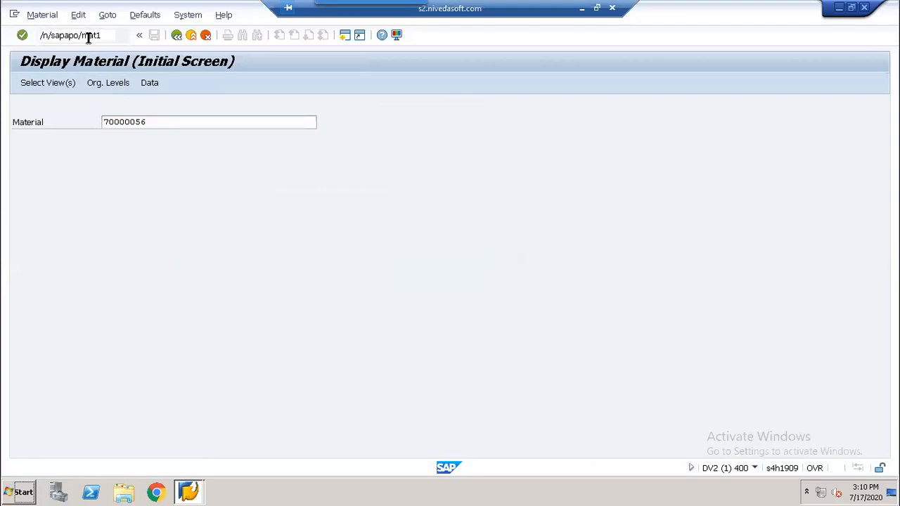
key(Return)
- Display the global data of product 70000055 and check its reference product for packing in the packaging data
click(172, 107)
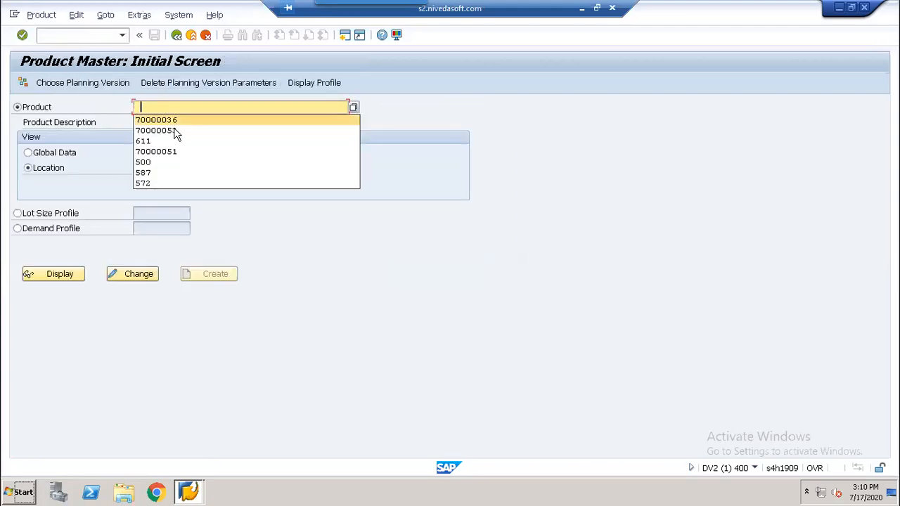
click(174, 131)
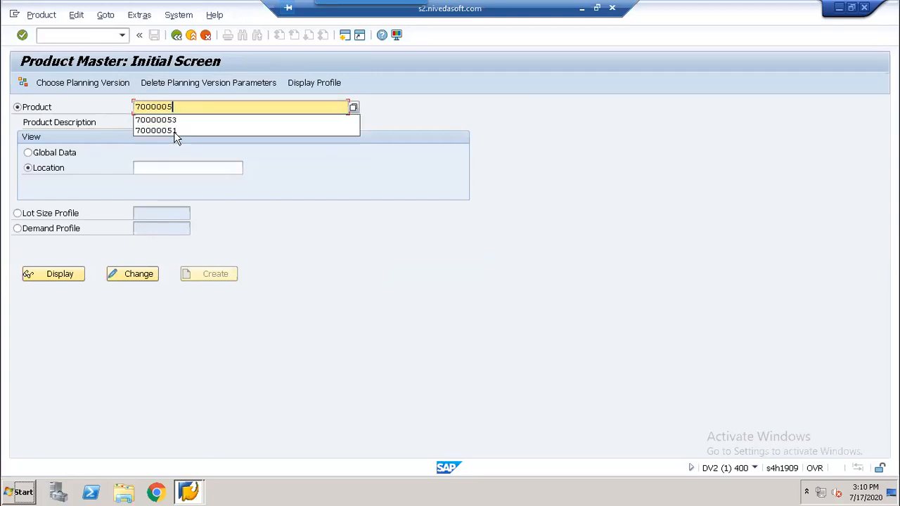
key(Tab)
key(Up)
key(Return)
click(60, 276)
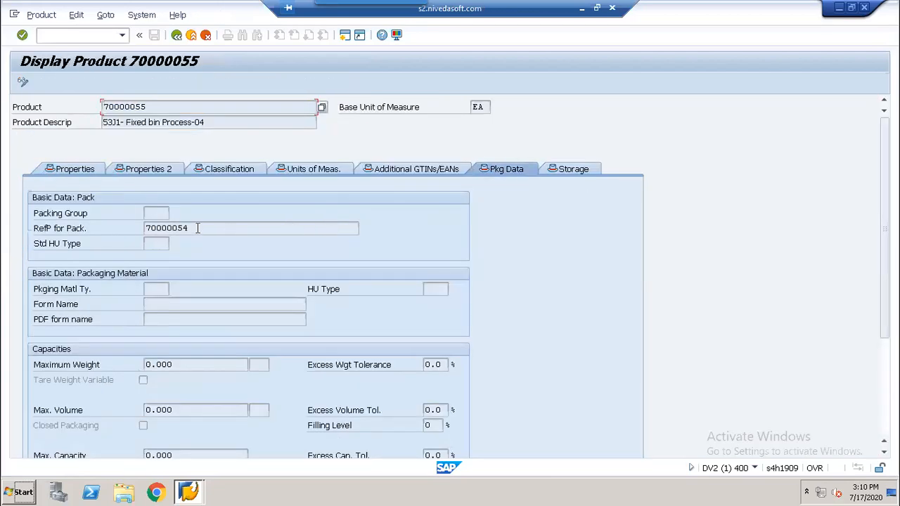
drag(188, 228, 144, 229)
click(145, 231)
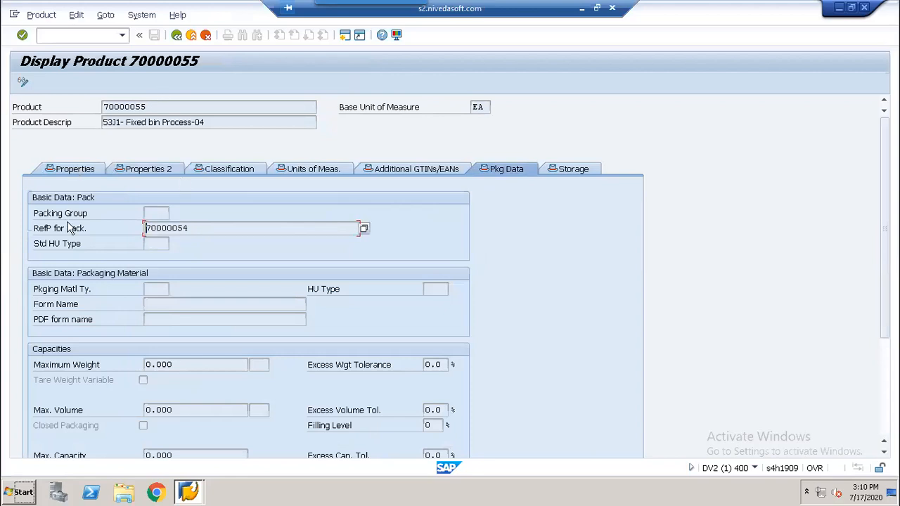
- Display the global data of product 70000056 and check its reference product for packing in the packaging data
click(177, 35)
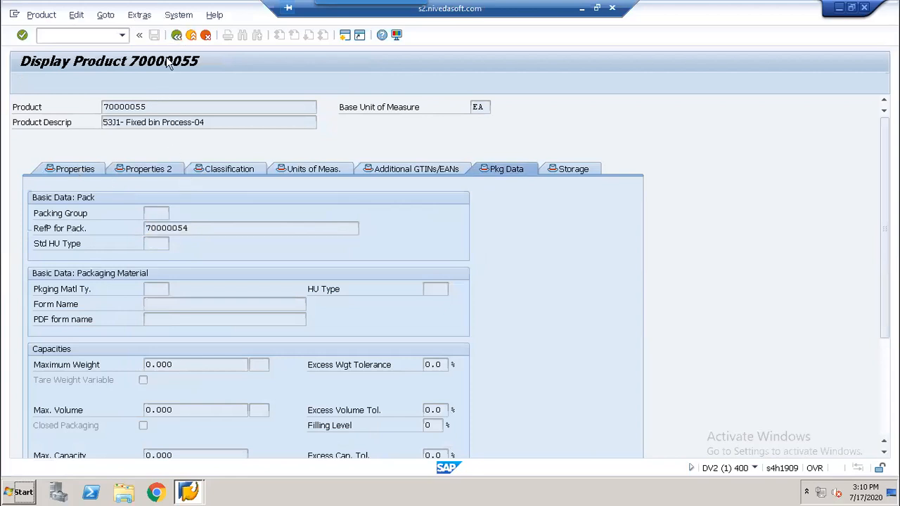
key(BackSpace)
text(6)
key(Return)
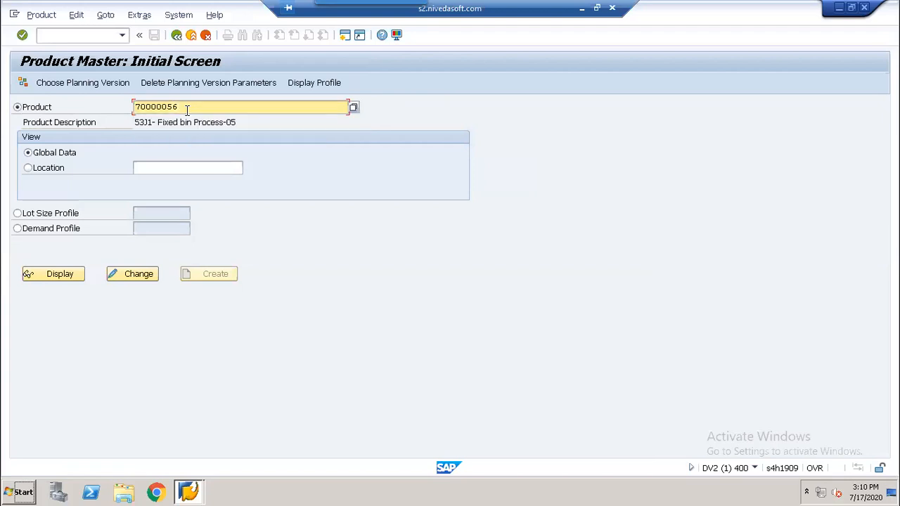
click(53, 274)
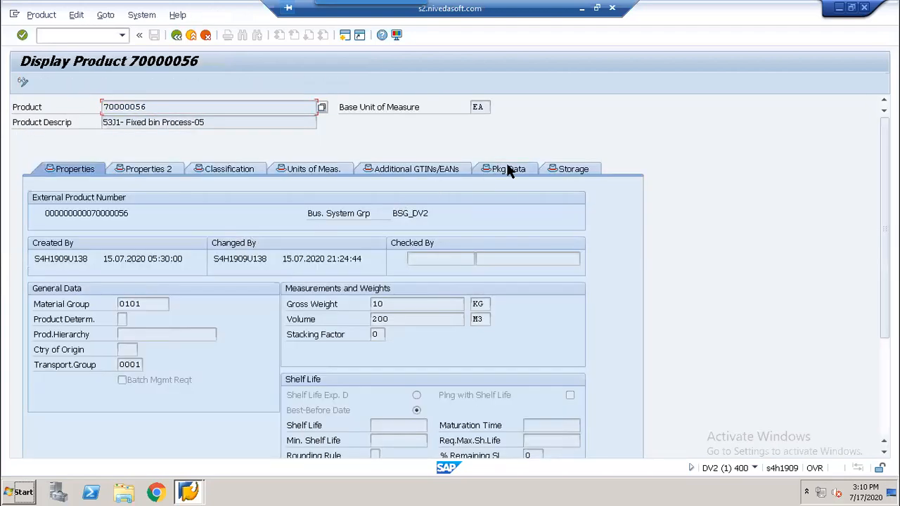
click(508, 169)
drag(196, 227, 145, 228)
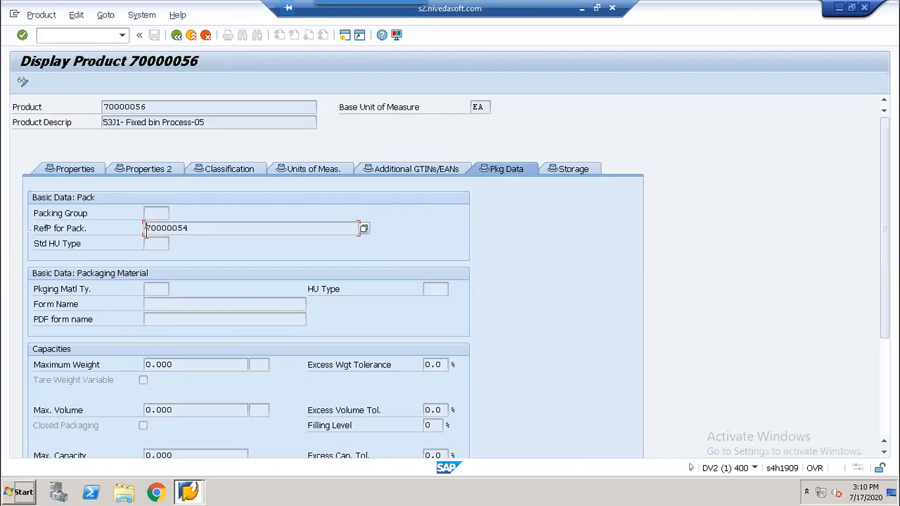
- Copy the product number 70000056 and open the packaging specification overview with transaction /n/scwm/packspec
drag(154, 107, 94, 103)
key(ctrl+c)
click(73, 34)
text(/n/scwm)
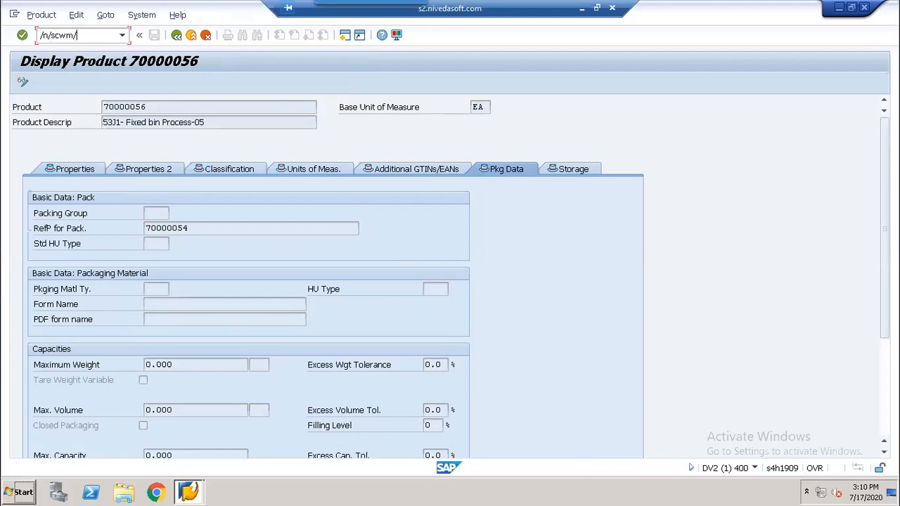
text(/packspec)
key(Return)
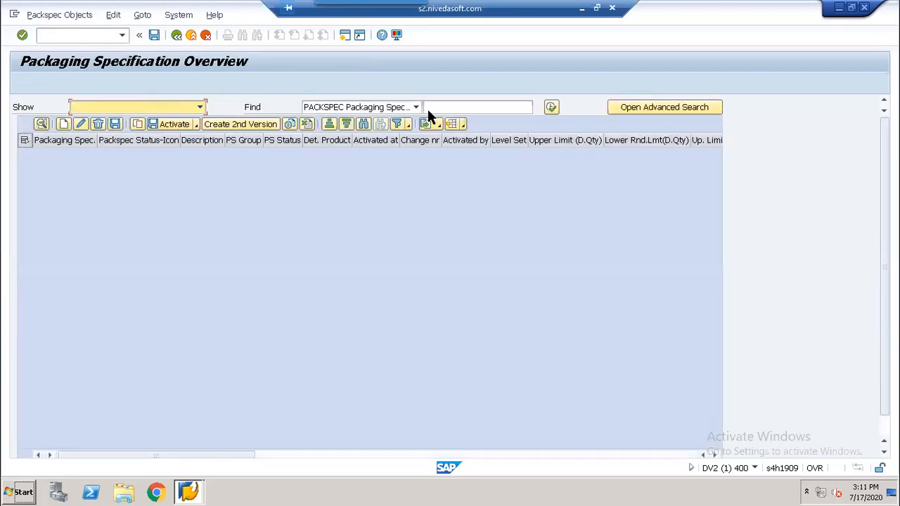
- Search for packaging specifications by MATERIAL Product 70000054
click(434, 107)
click(417, 107)
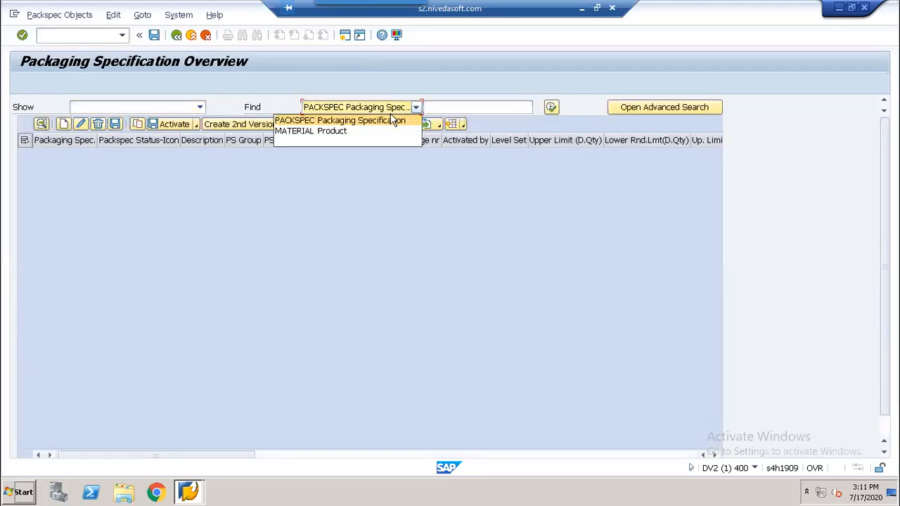
click(342, 131)
click(442, 109)
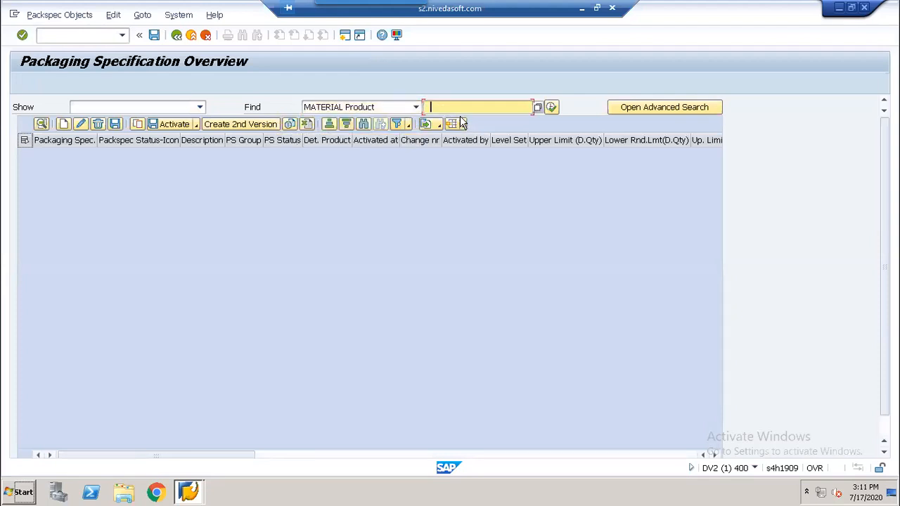
key(ctrl+v)
key(BackSpace)
text(4)
click(551, 107)
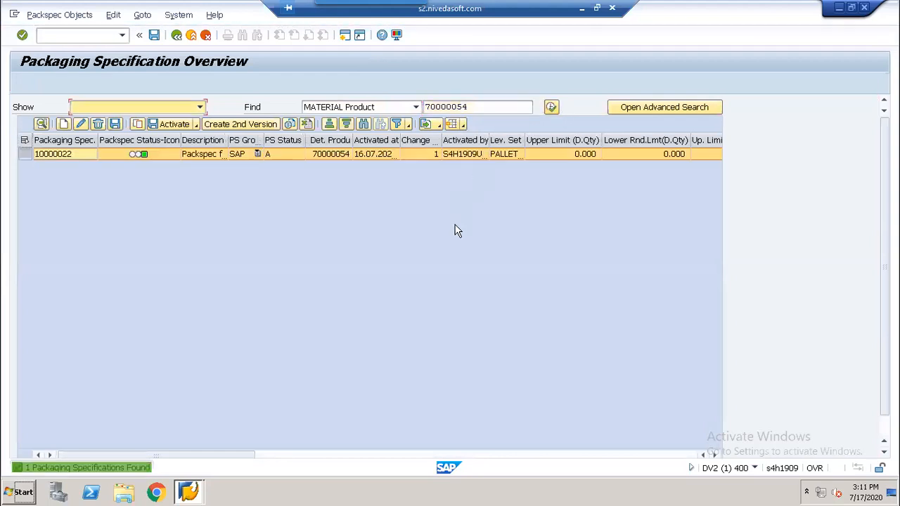
- Display the packaging specification found for 70000054 and check its main level's target quantity and packaging material
click(42, 123)
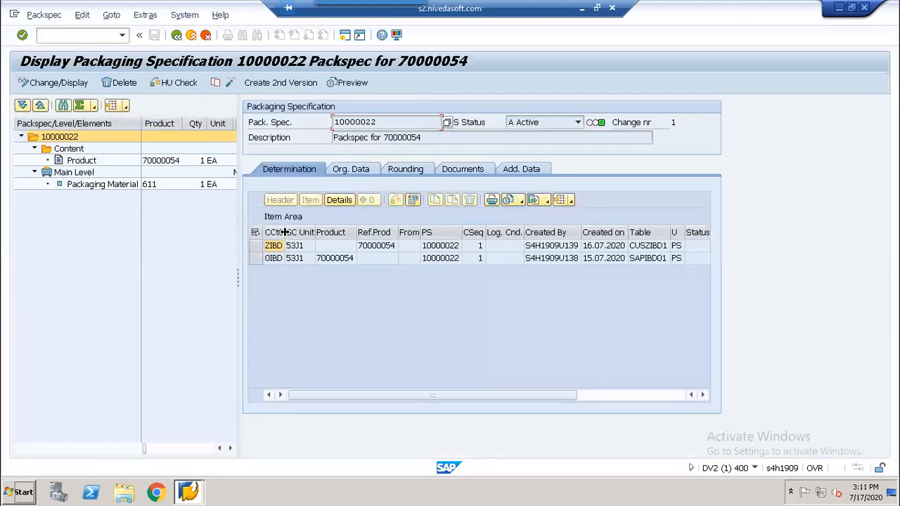
drag(285, 232, 299, 232)
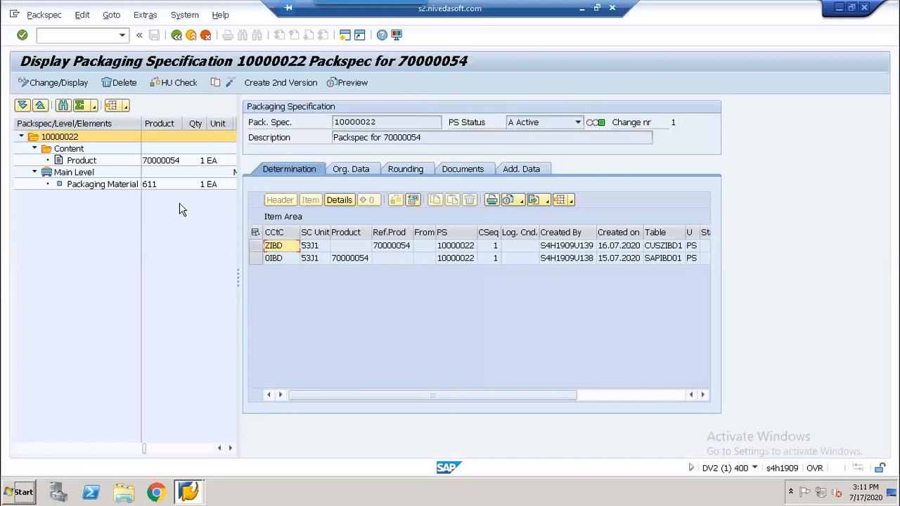
click(89, 173)
click(359, 199)
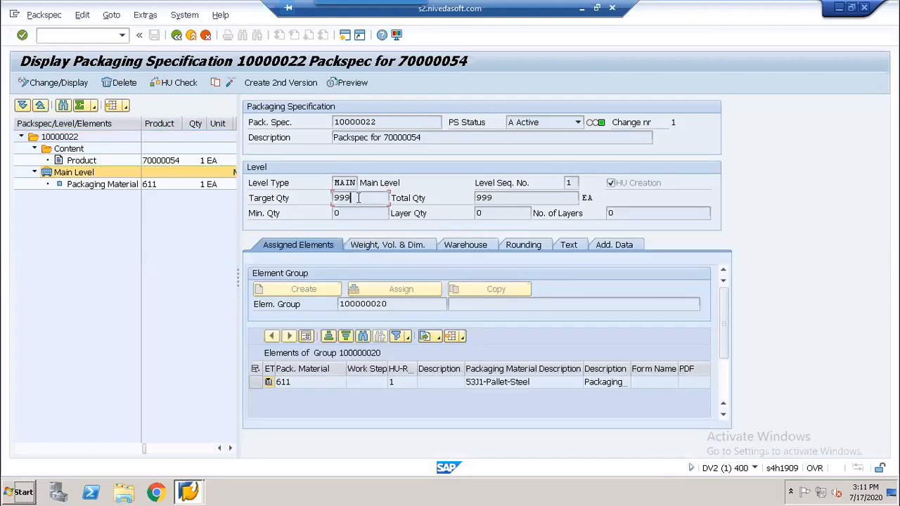
click(115, 185)
click(639, 394)
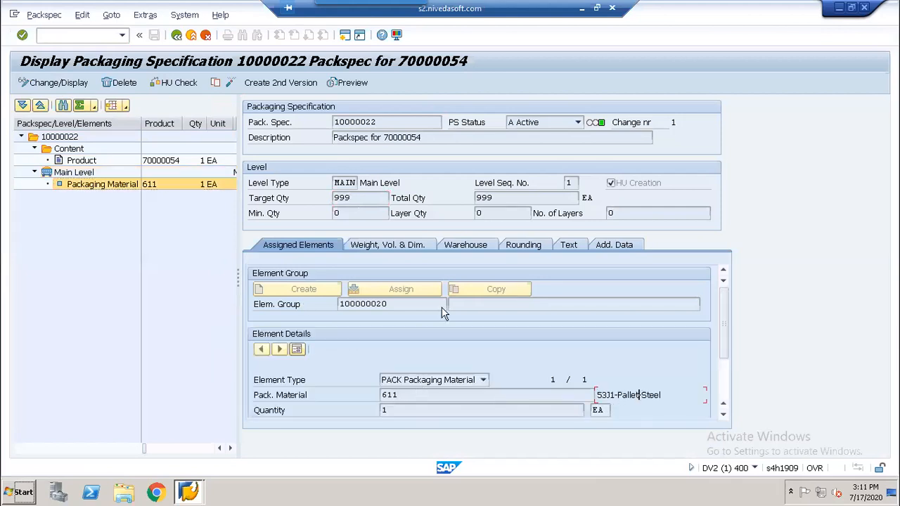
drag(357, 198, 333, 199)
click(334, 199)
- Compare the ZIBD and 0IBD determination records of packaging specification 10000022 and return to the overview
click(62, 138)
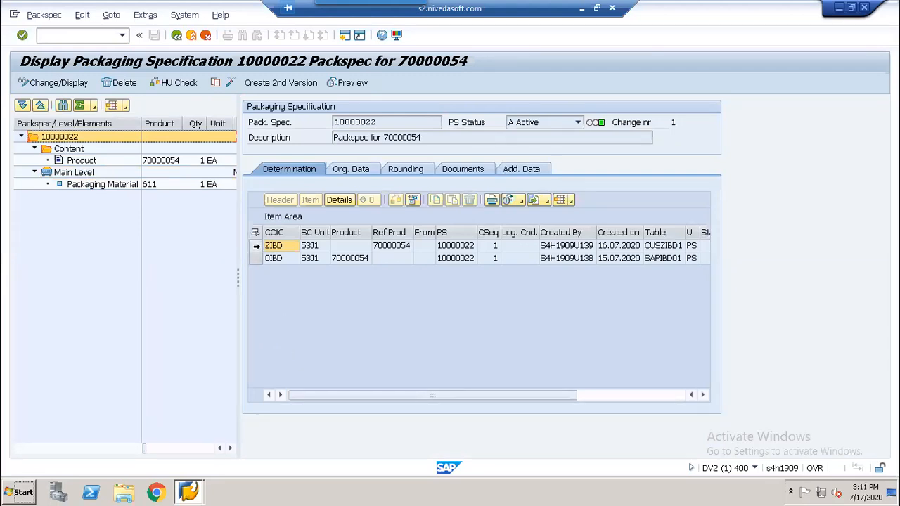
click(255, 246)
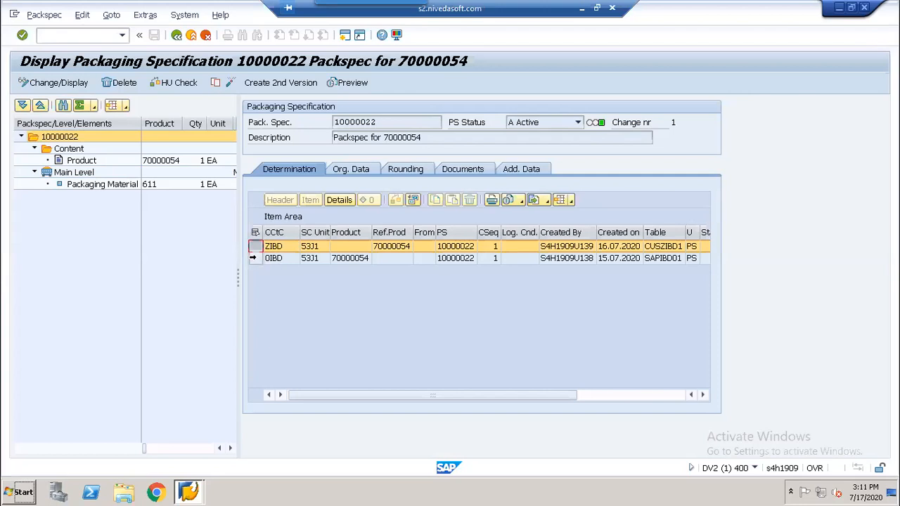
click(254, 259)
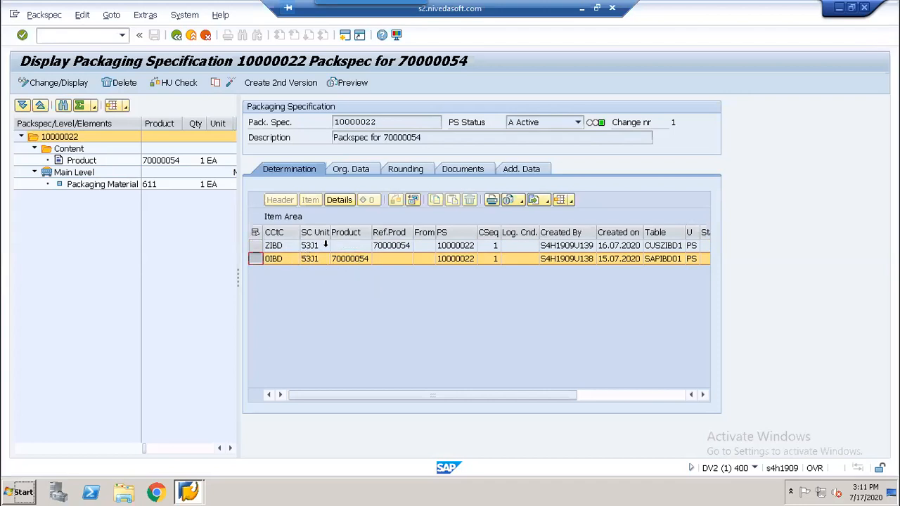
click(255, 246)
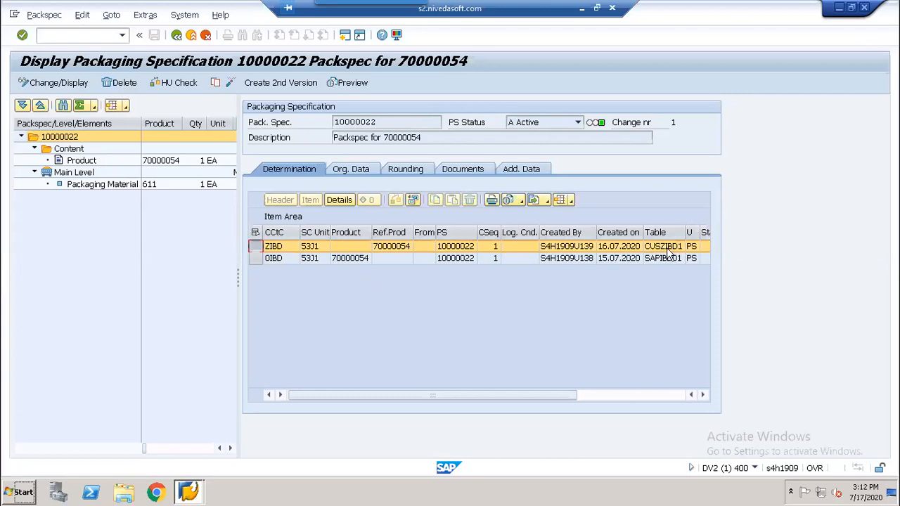
click(177, 35)
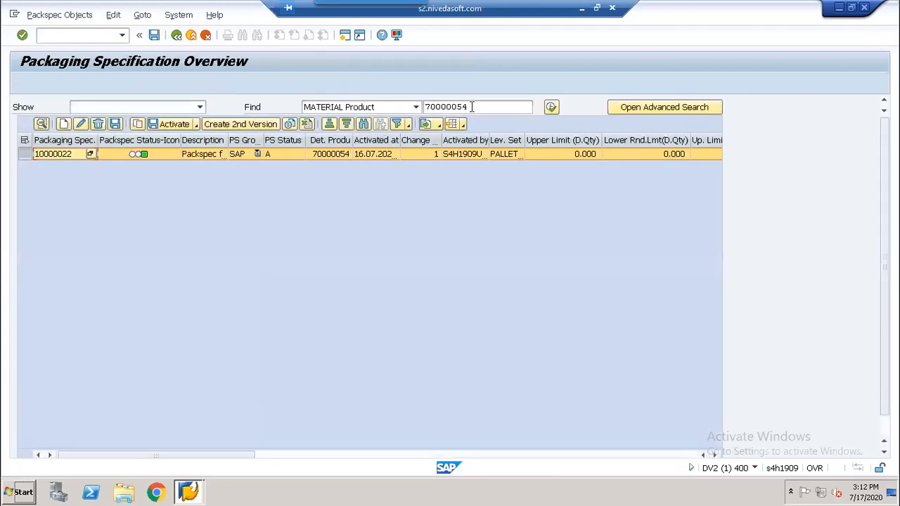
- Search for packaging specifications by MATERIAL Product 70000056
click(471, 107)
key(BackSpace)
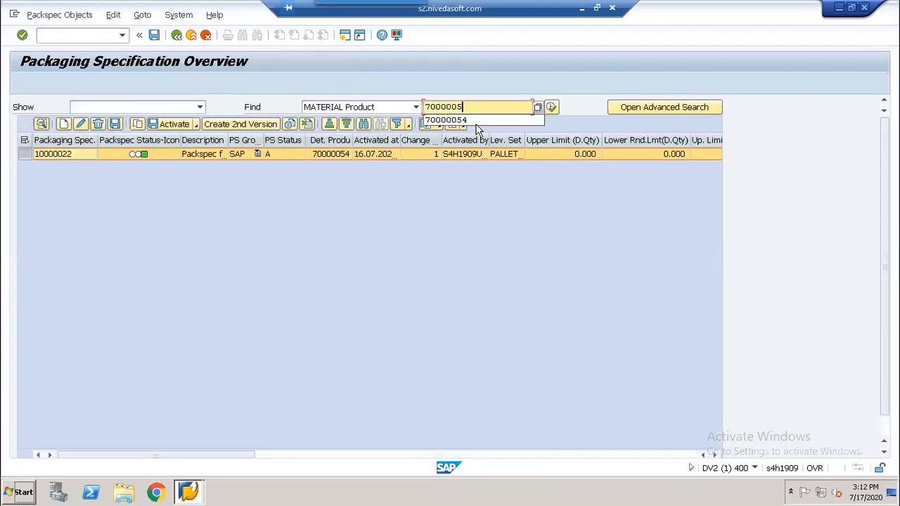
text(6)
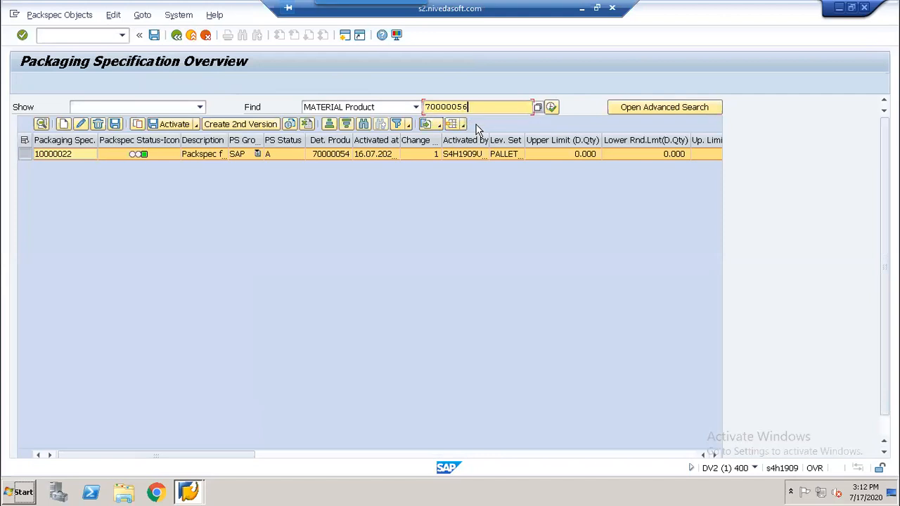
click(552, 107)
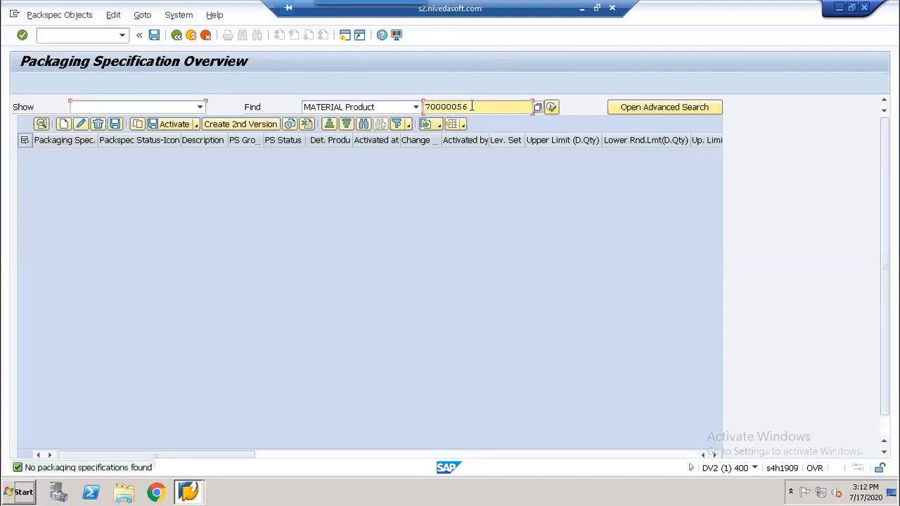
click(551, 107)
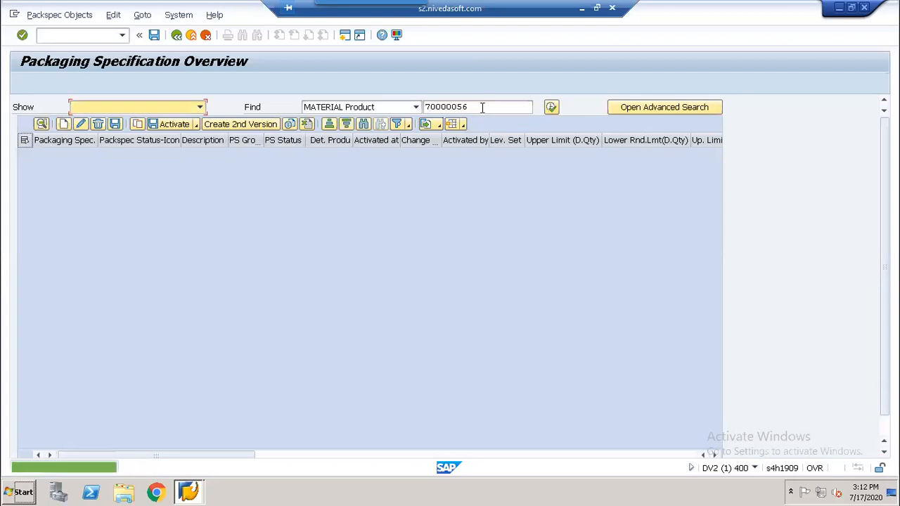
drag(482, 107, 423, 107)
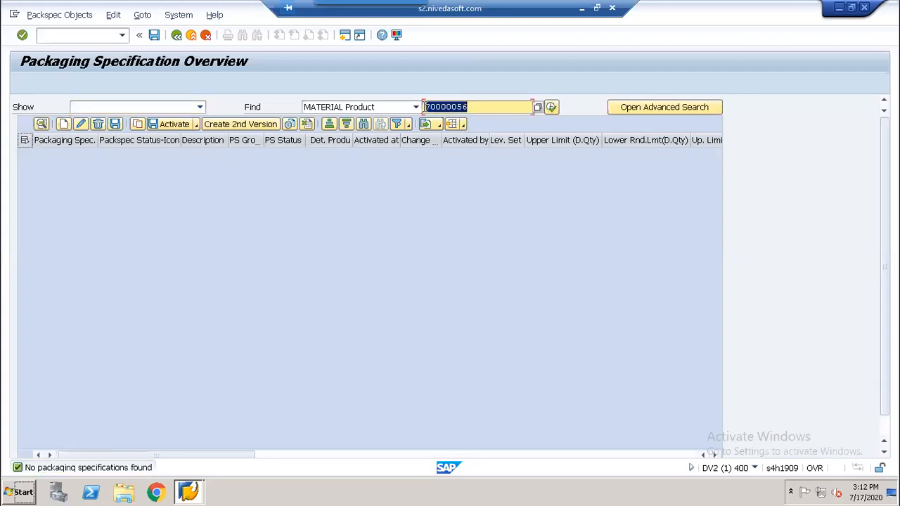
click(424, 107)
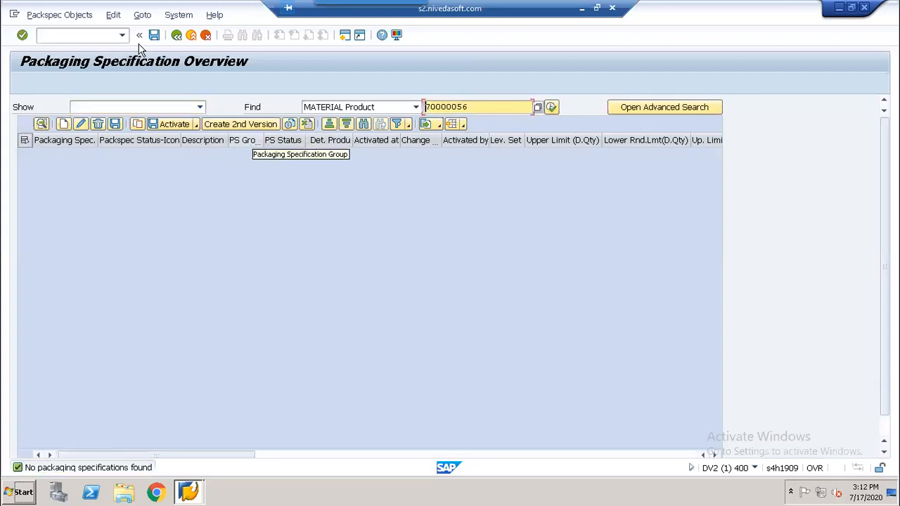
- Open transaction VL31N for creating an inbound delivery and go to its purchase order selection
click(102, 35)
text(/)
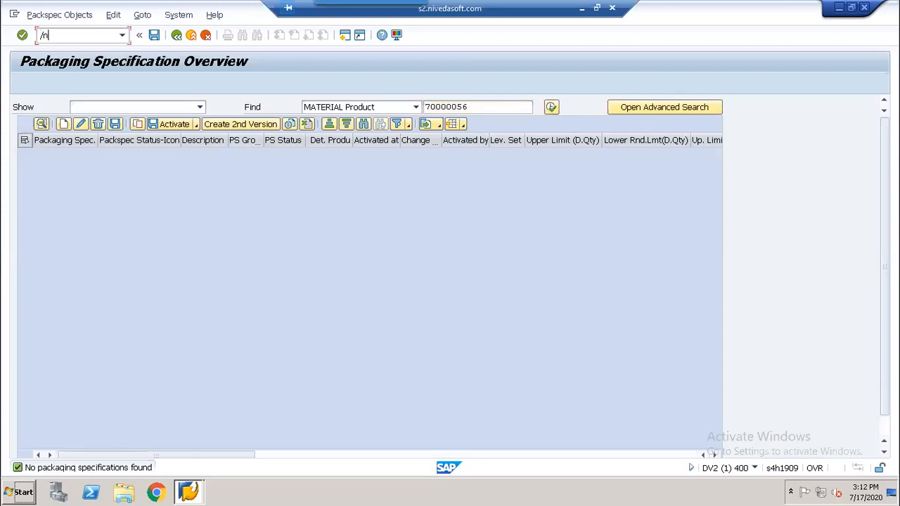
text(nvl31n)
key(Return)
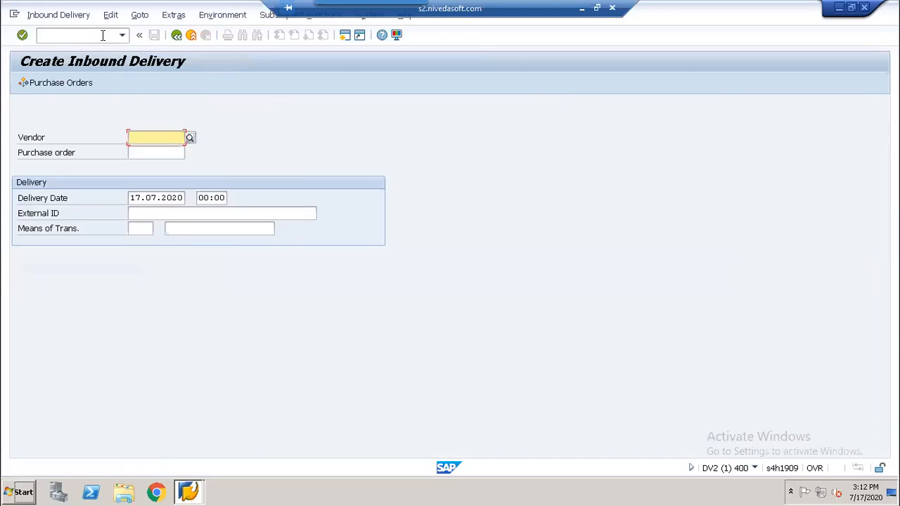
key(Tab)
click(76, 82)
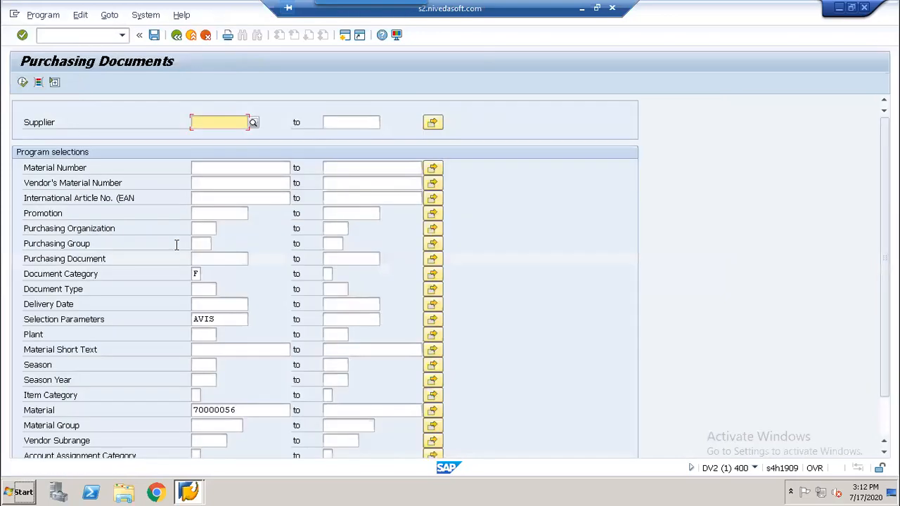
- Find the purchasing documents for material 70000056 and adopt purchase order item 20 into the inbound delivery
click(211, 336)
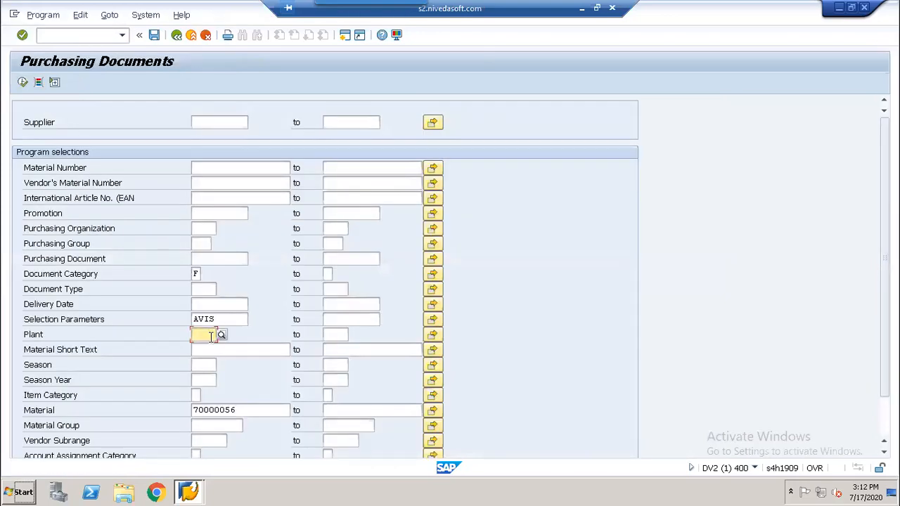
click(236, 410)
click(22, 82)
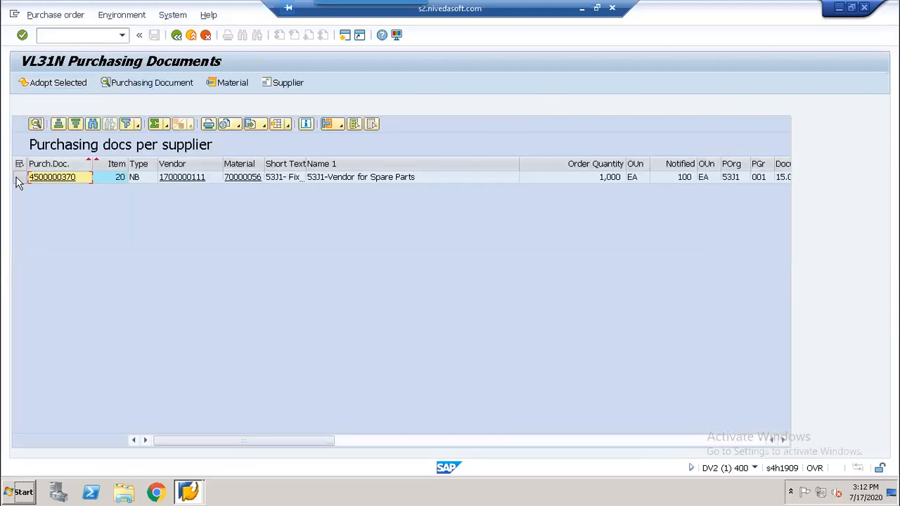
click(19, 180)
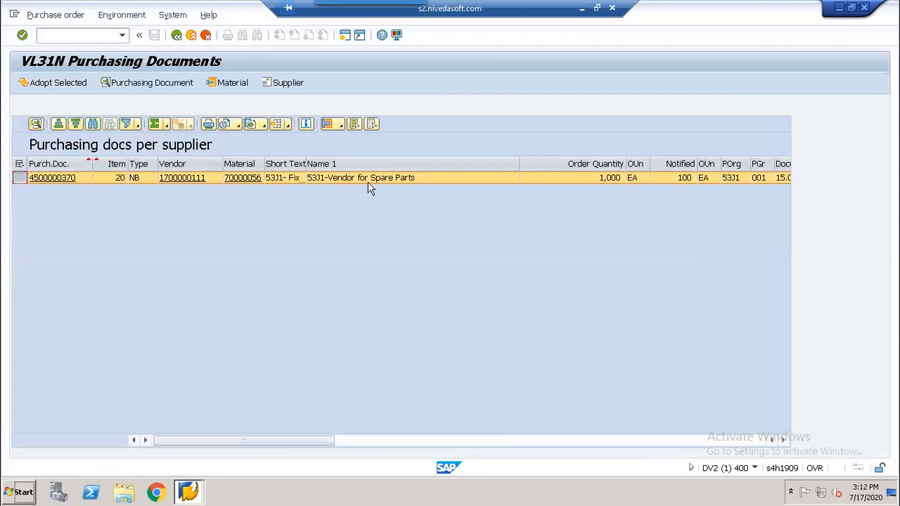
click(56, 86)
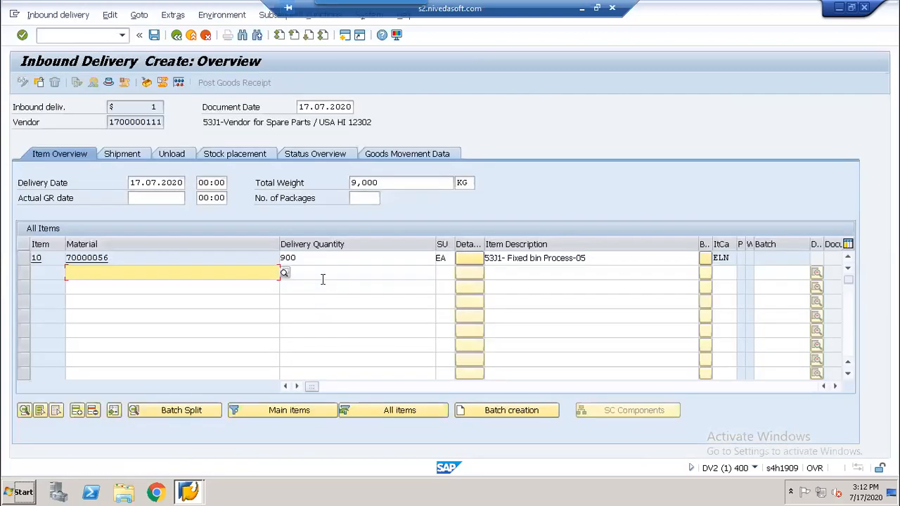
- Set the delivery quantity of material 70000056 to 80 EA and save the inbound delivery
click(308, 258)
key(BackSpace)
key(BackSpace)
key(BackSpace)
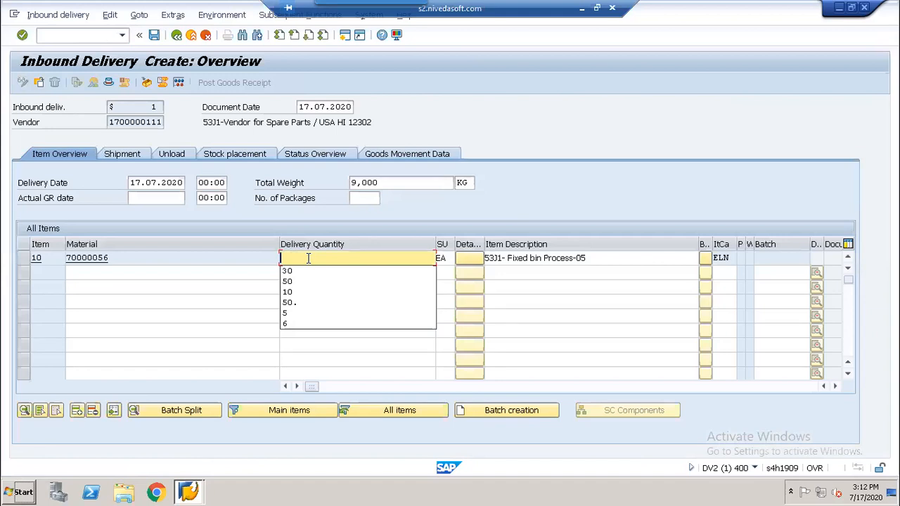
text(80)
key(Return)
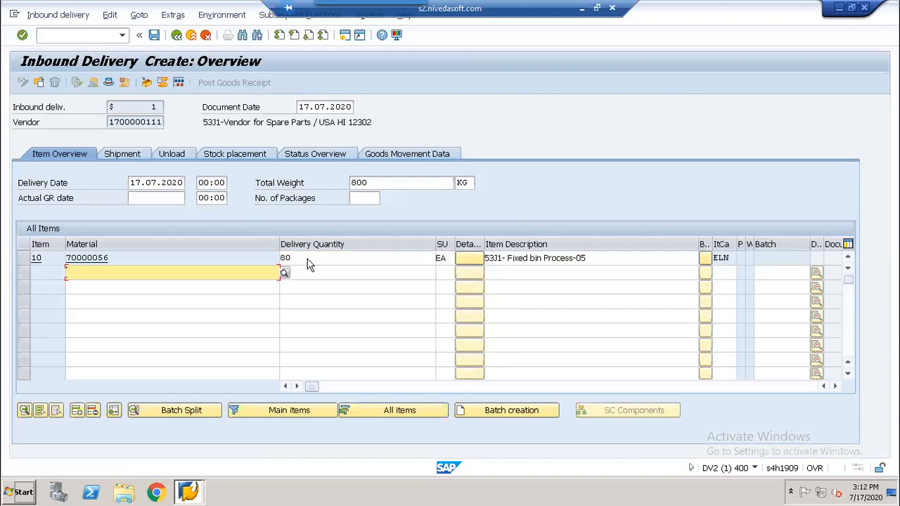
key(ctrl+s)
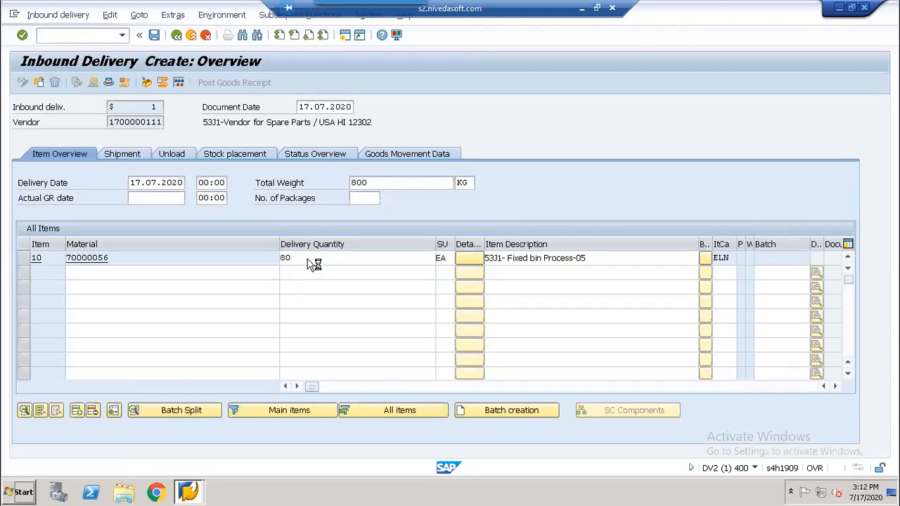
- Switch to displaying the saved inbound delivery and copy its delivery number
click(58, 12)
click(55, 76)
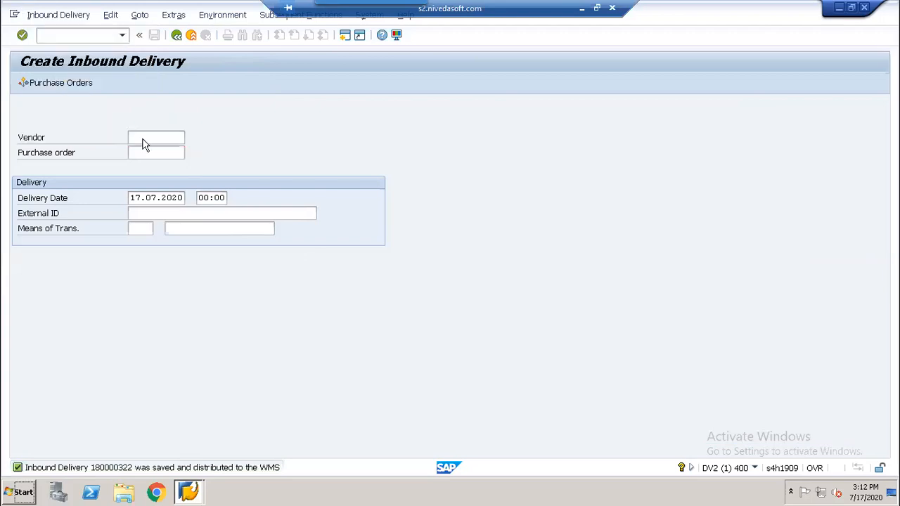
double_click(119, 137)
key(ctrl+c)
click(118, 137)
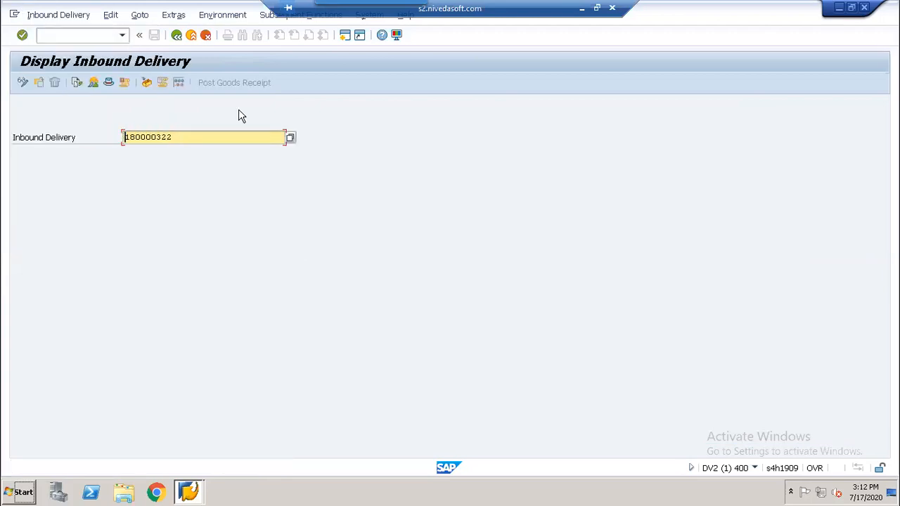
- In a new session, run /n/scwm/prdi and find the warehouse inbound delivery by REFDOCNO_ERP_I using the copied delivery number
click(345, 36)
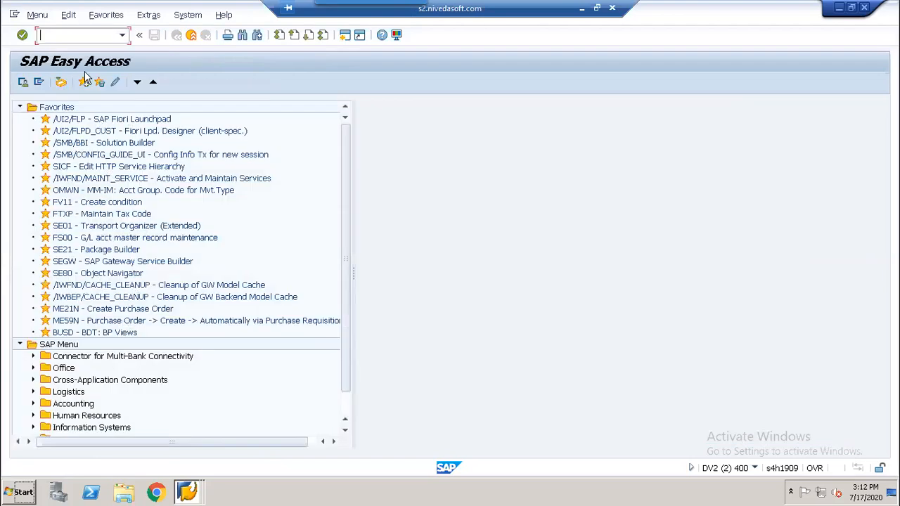
text(/n/scwm/prdi)
key(Return)
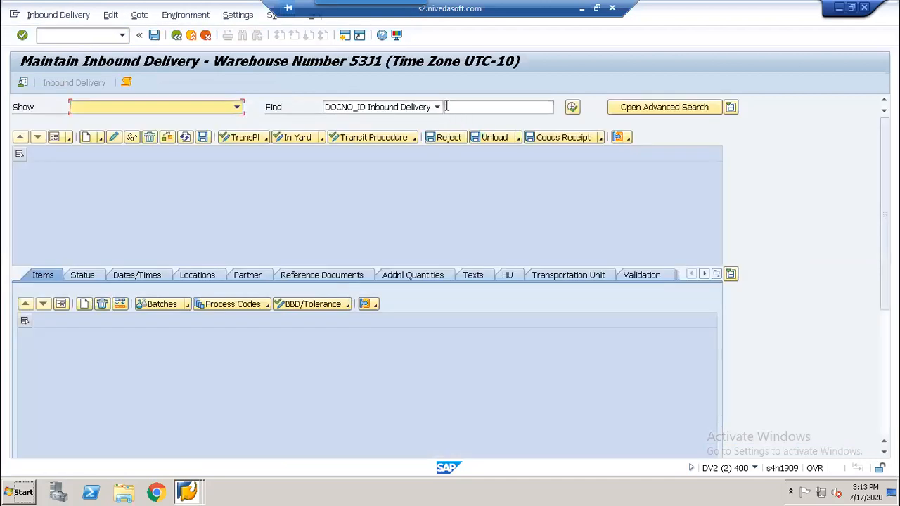
click(437, 108)
click(389, 144)
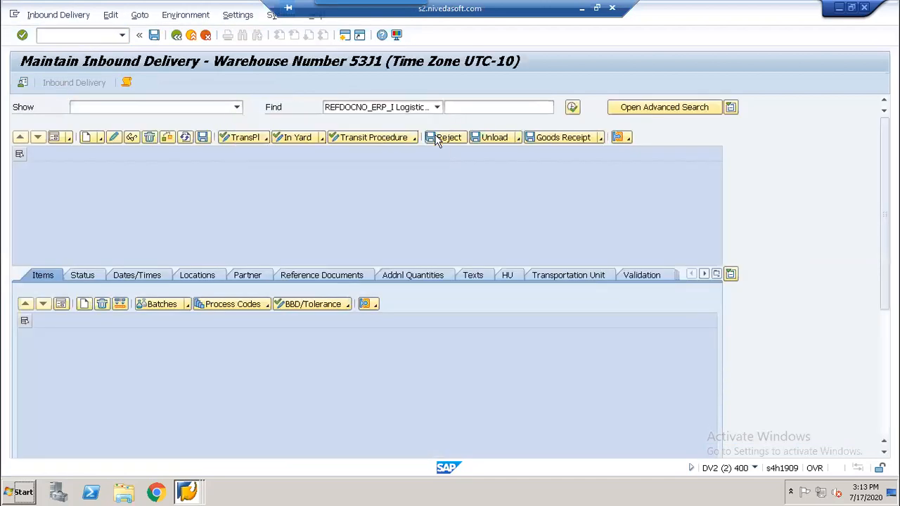
click(461, 107)
key(ctrl+v)
click(519, 106)
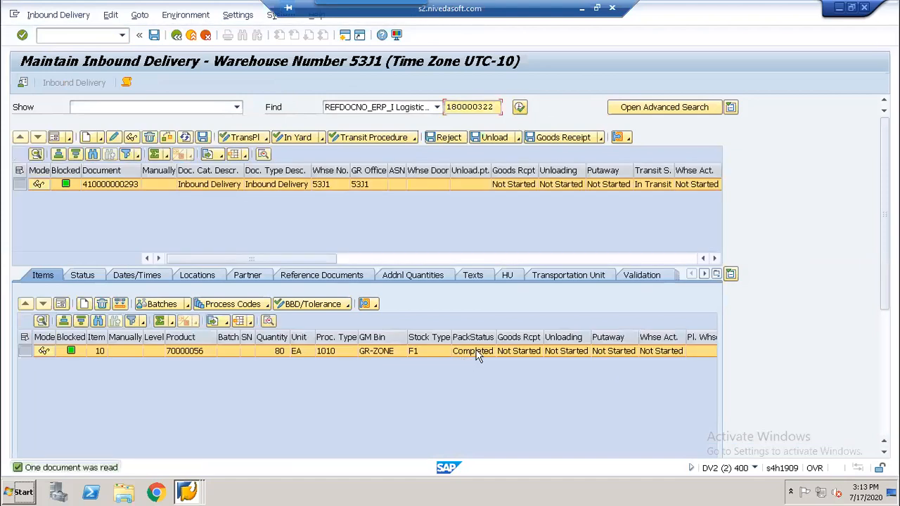
- Display the inbound delivery's handling unit in the Work Center, expand its contents and show the handling unit's details
click(507, 275)
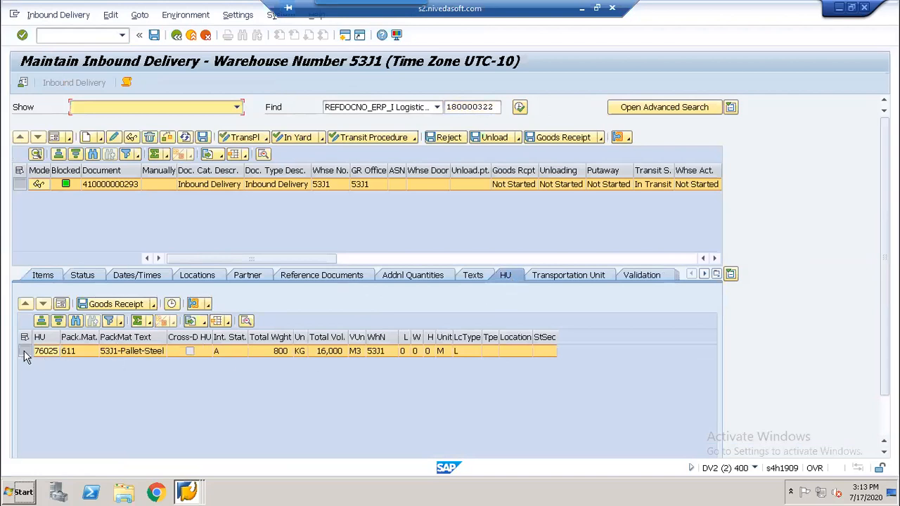
click(25, 352)
click(195, 304)
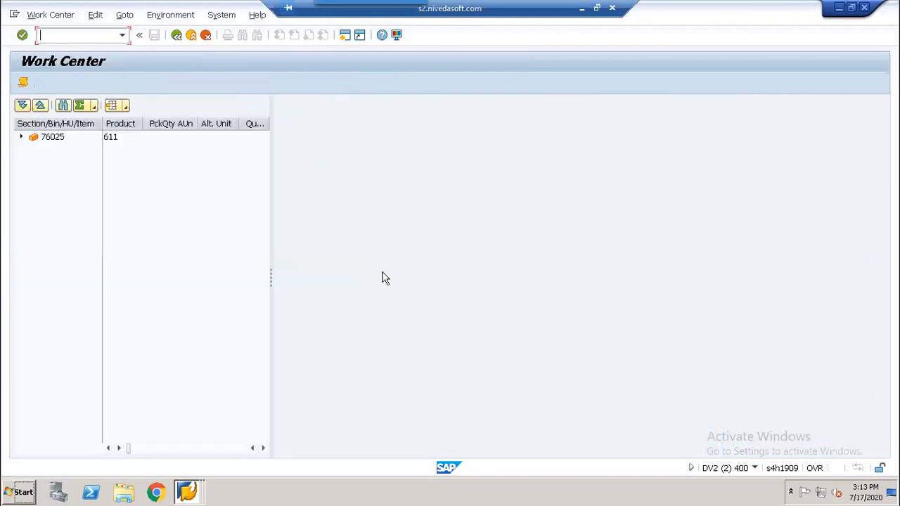
click(22, 137)
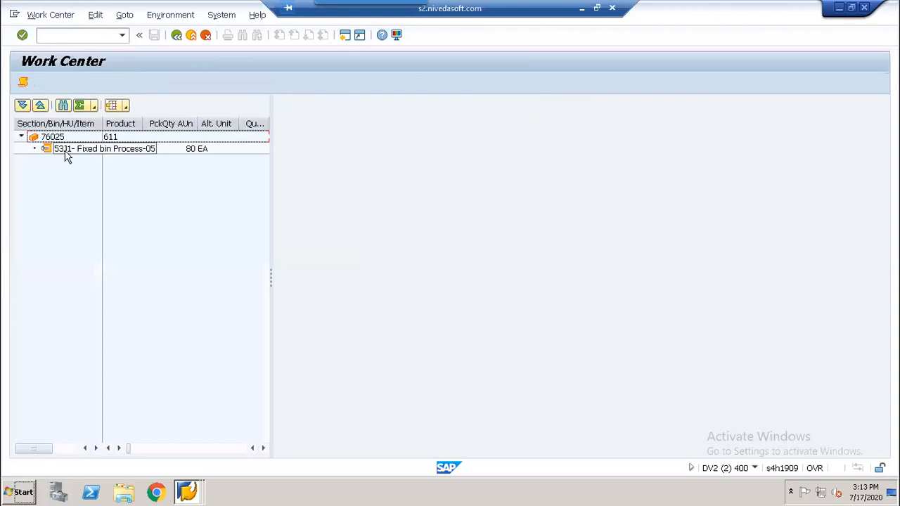
double_click(107, 138)
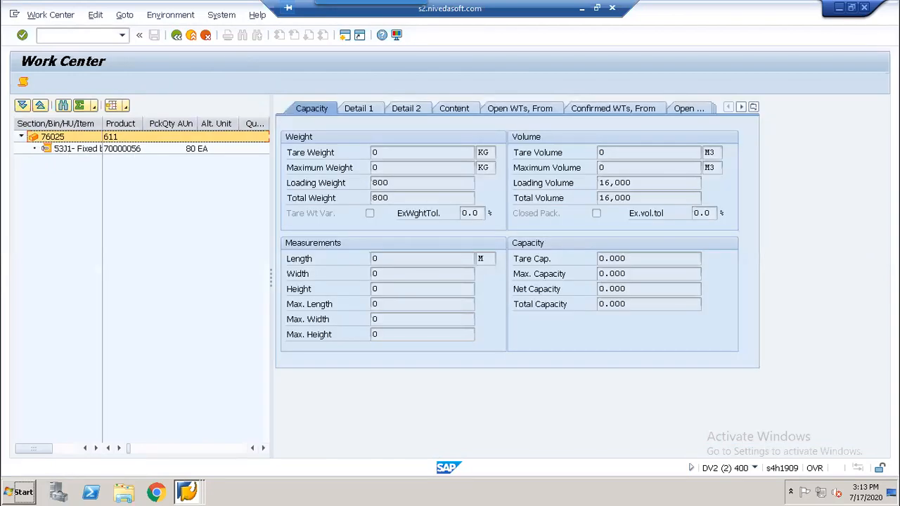
- Check the handling unit's Detail 2 and Detail 1 data and copy its packaging specification number
click(406, 108)
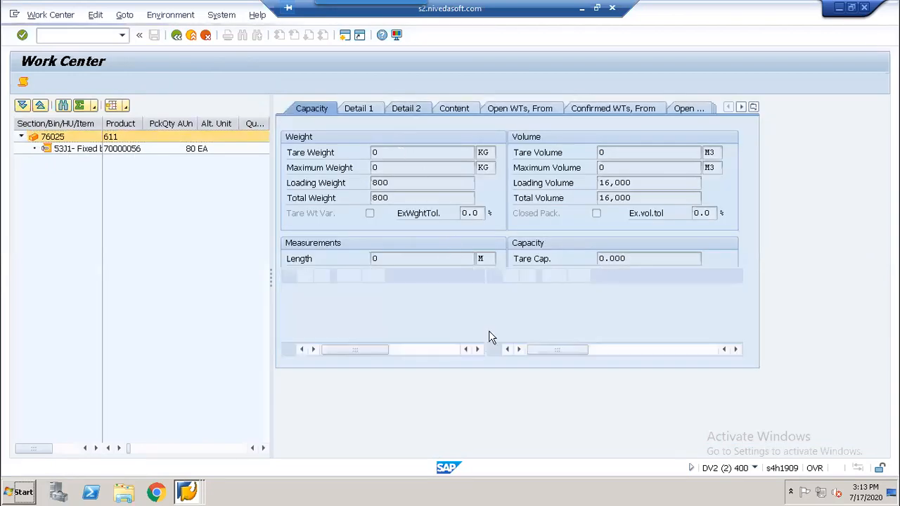
click(367, 108)
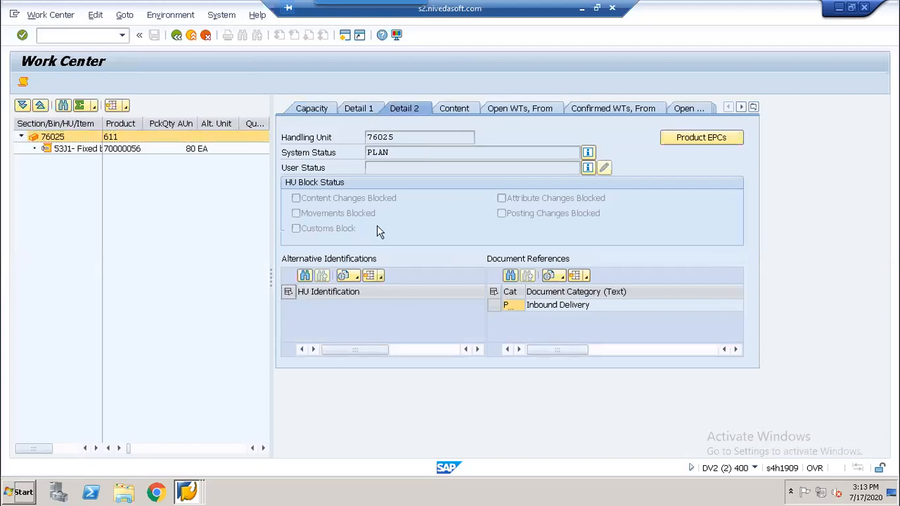
drag(416, 303, 367, 303)
key(ctrl+c)
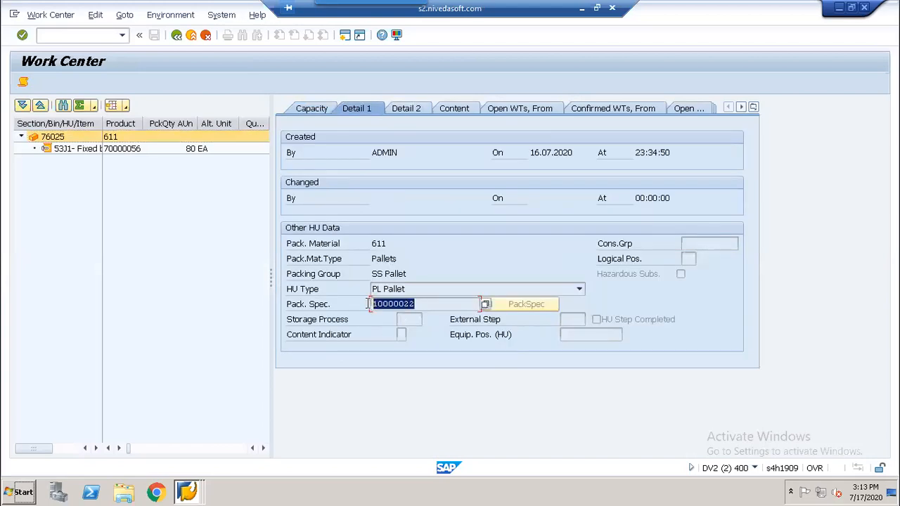
click(367, 305)
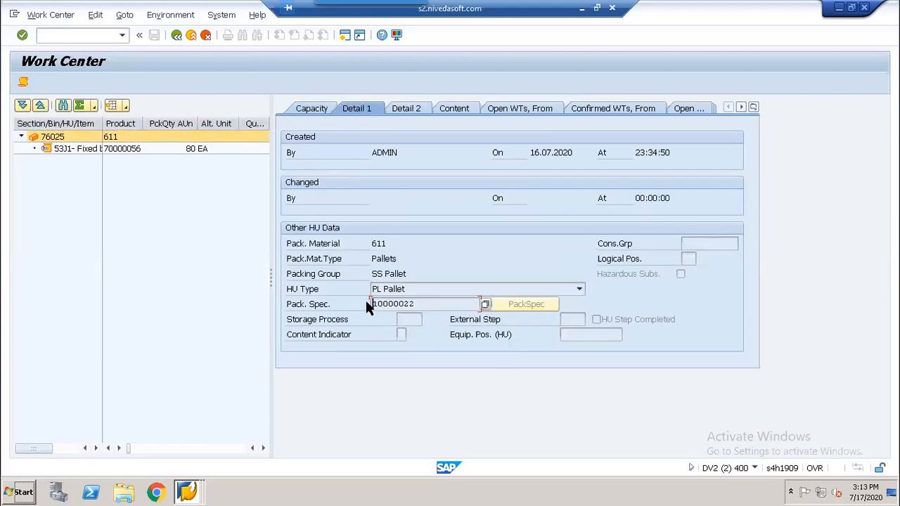
- In a new session, run /n/scwm/packspec and search by PACKSPEC Packaging Specification for 10000022
click(344, 34)
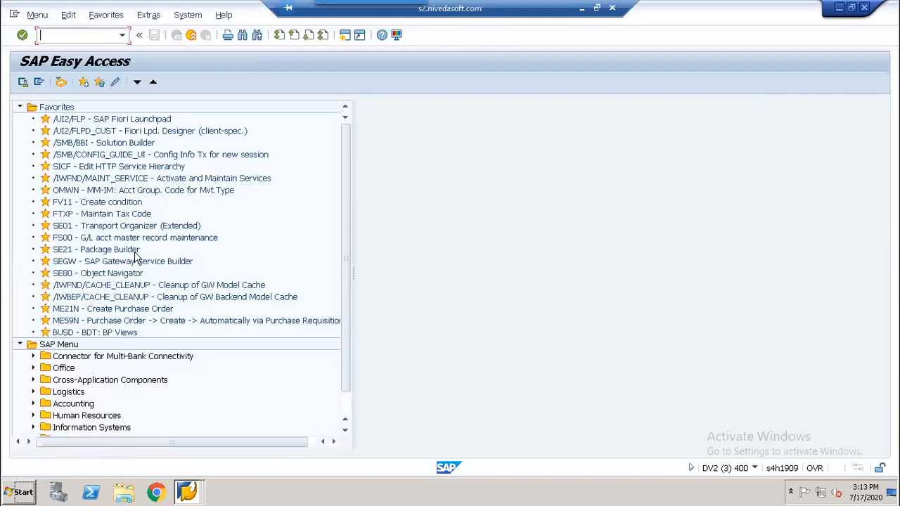
click(122, 35)
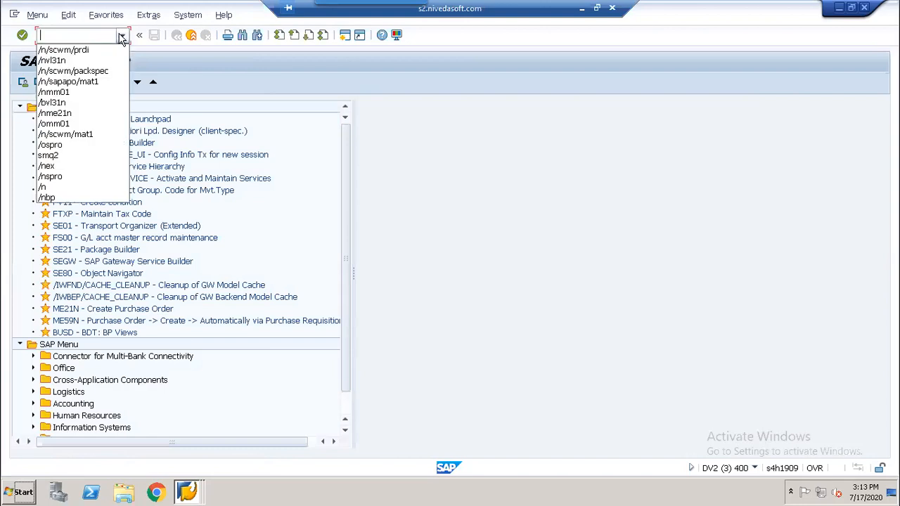
click(94, 73)
key(Return)
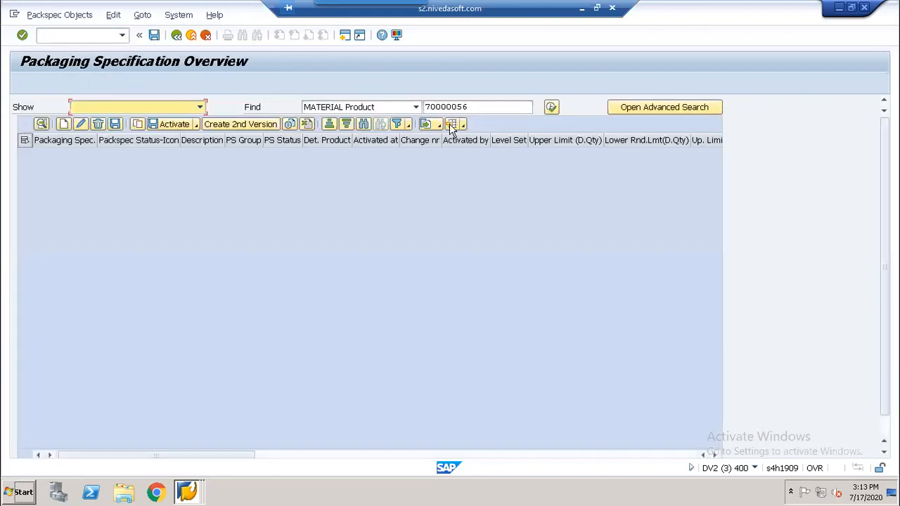
click(416, 106)
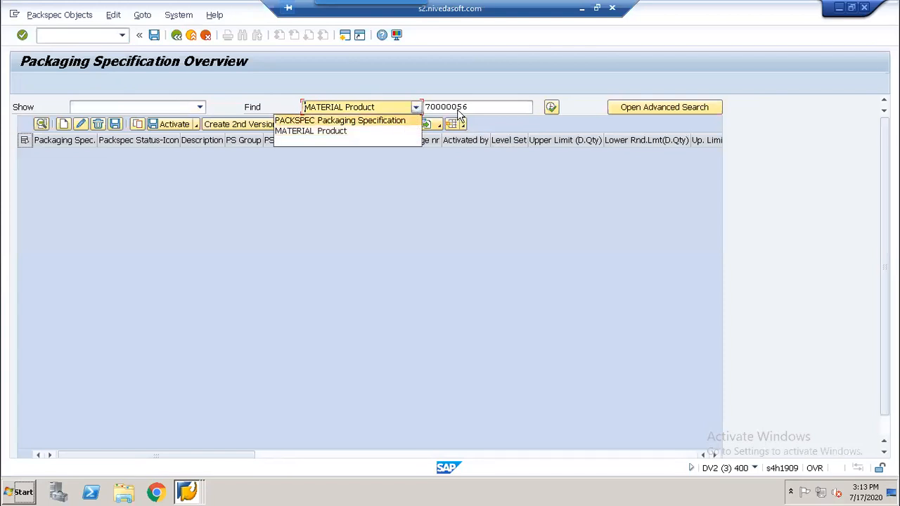
click(397, 120)
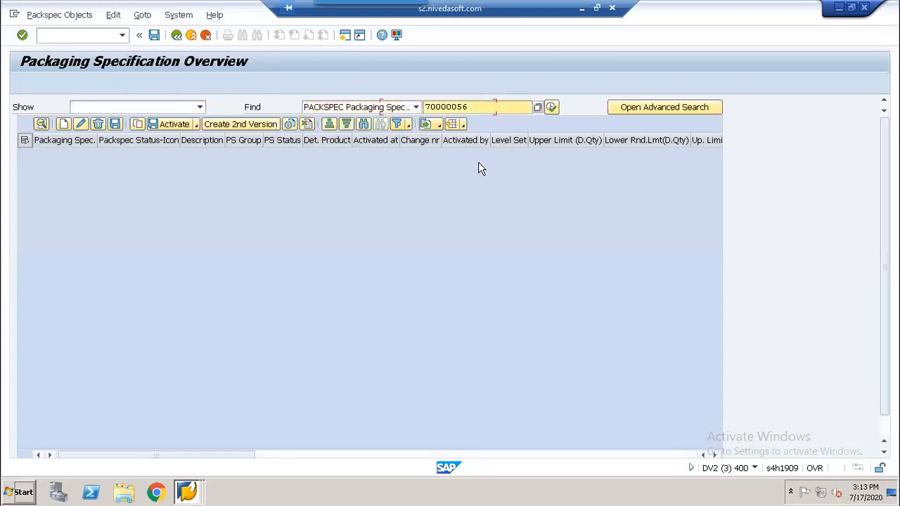
key(ctrl+v)
click(553, 109)
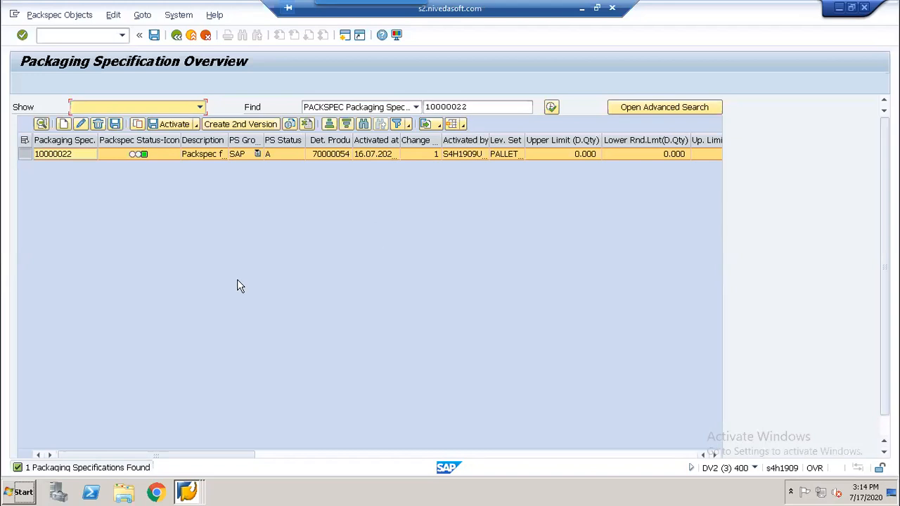
- Start transaction SPRO in a new session and display the SAP Reference IMG down to the SCM Extended Warehouse Management area
click(68, 36)
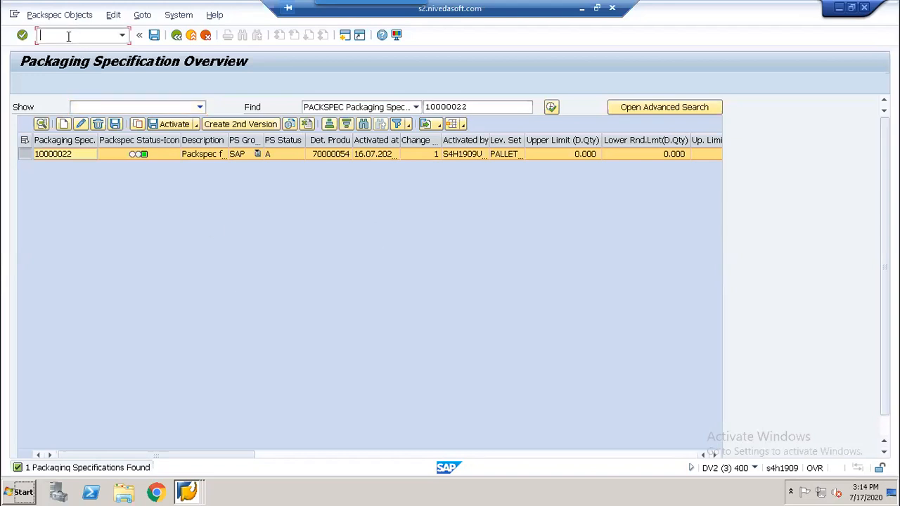
text(/nspro)
key(Return)
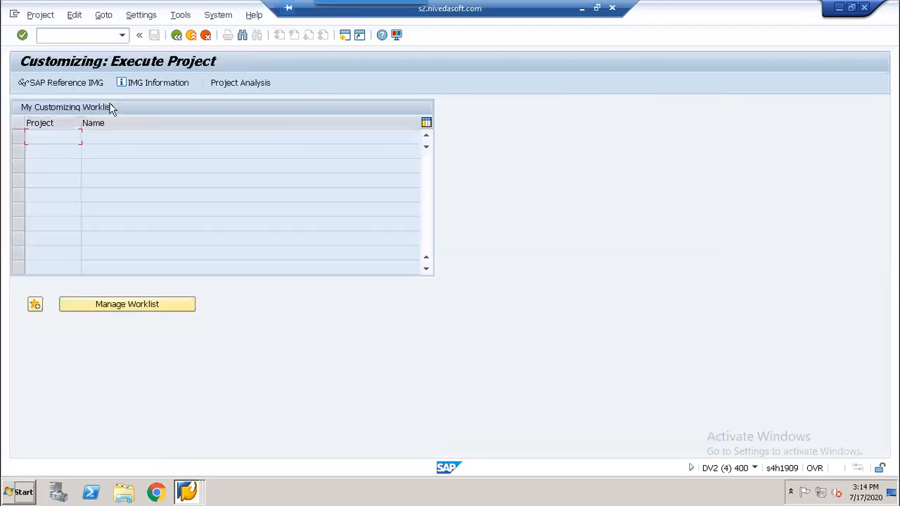
click(82, 85)
click(96, 289)
scroll(97, 289, down, 4)
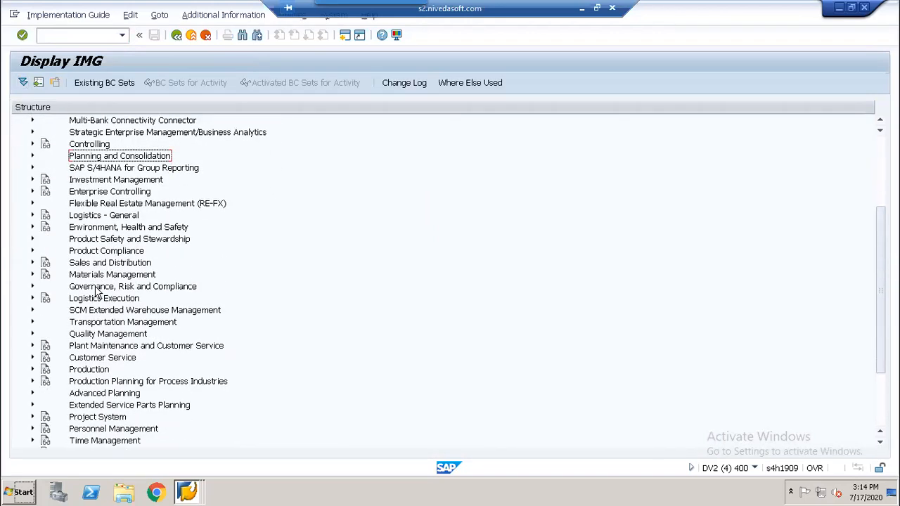
- Switch back to the Work Center session with the handling unit's details
key(alt+Tab)
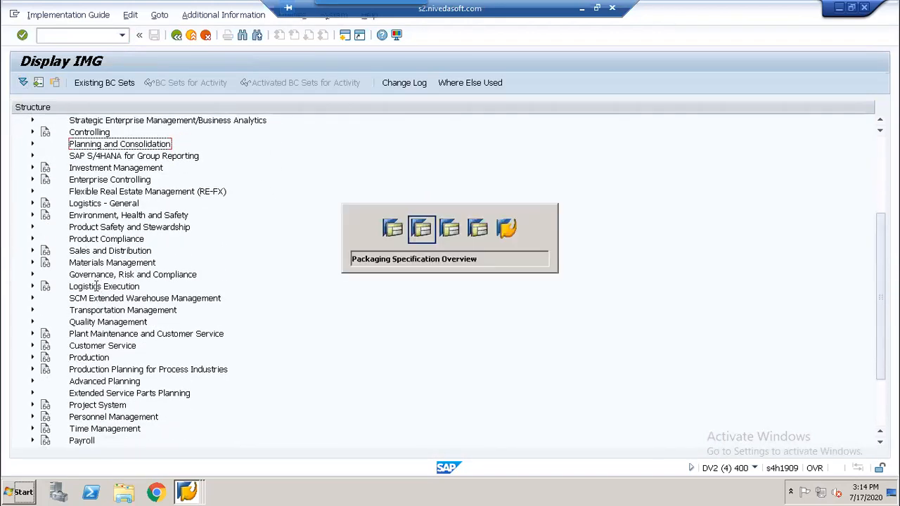
key(alt+Tab)
key(alt+Tab)
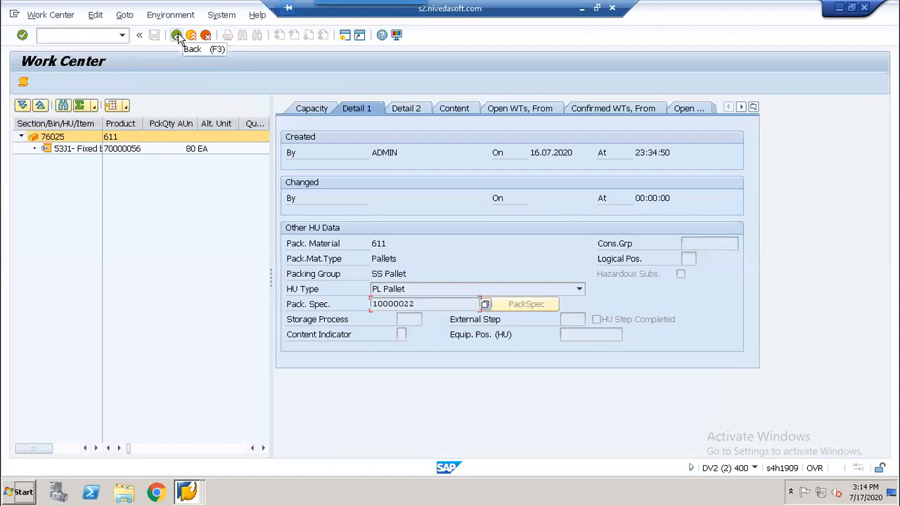
click(178, 35)
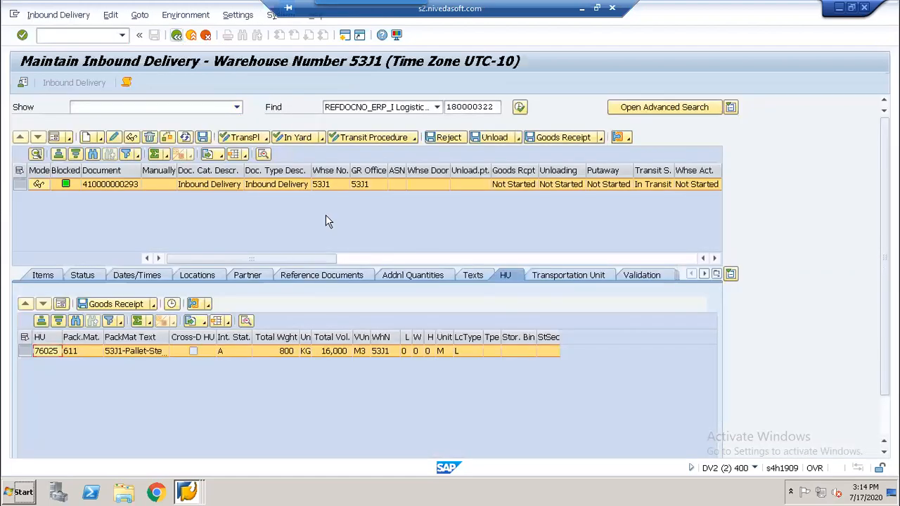
click(600, 137)
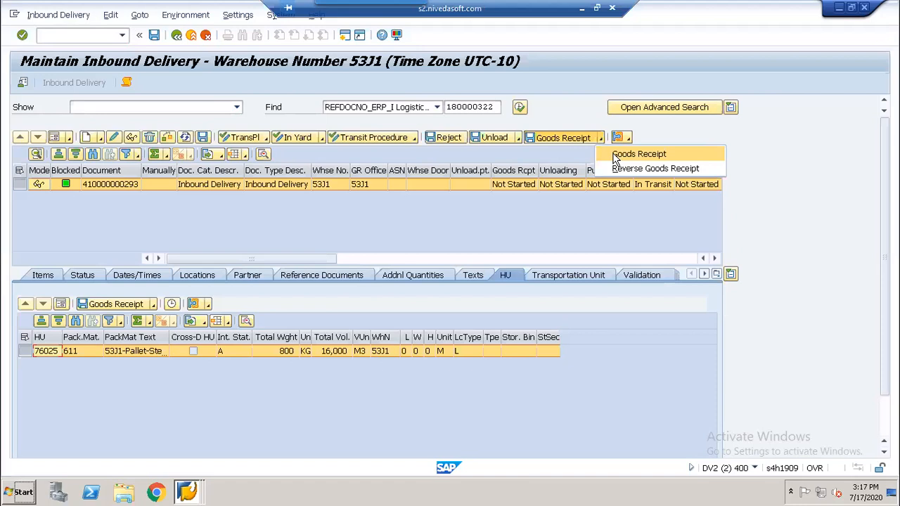
click(616, 156)
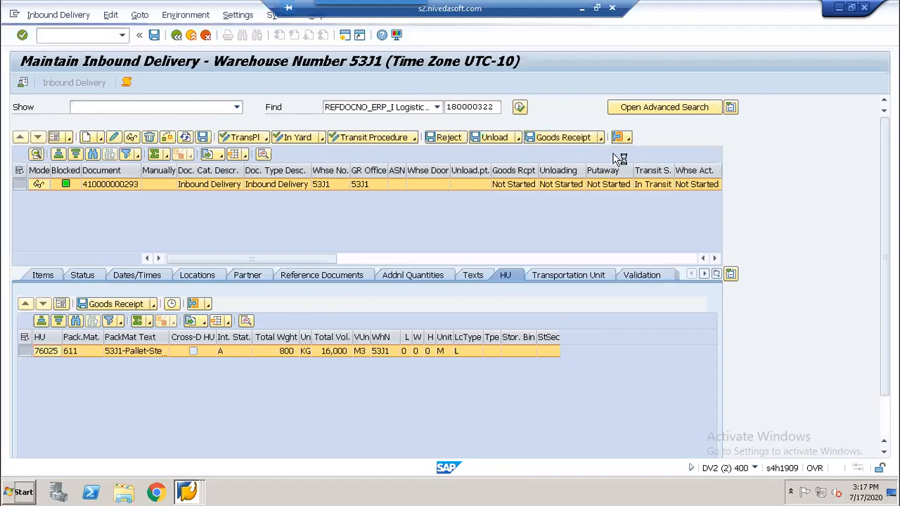
- Check the handling unit's storage type and storage bin at full column width, and review the delivery's item statuses
drag(529, 340, 560, 346)
click(523, 357)
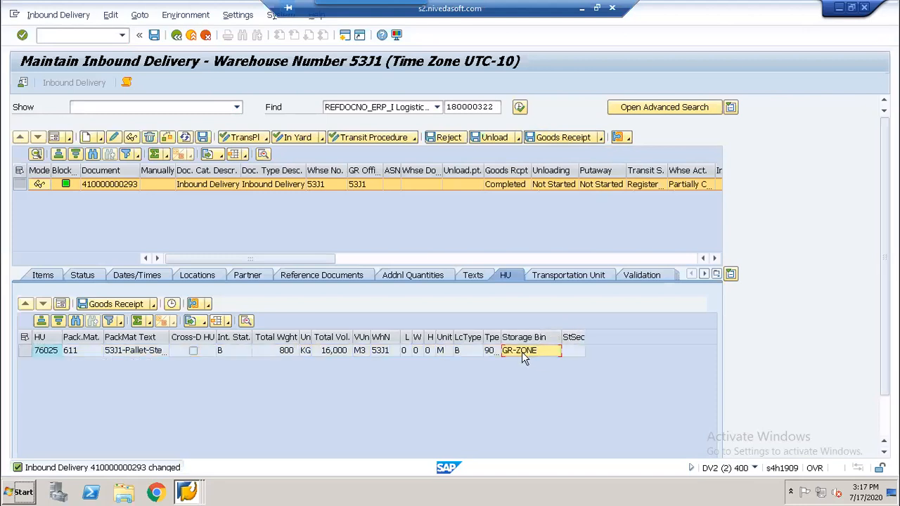
drag(501, 337, 517, 338)
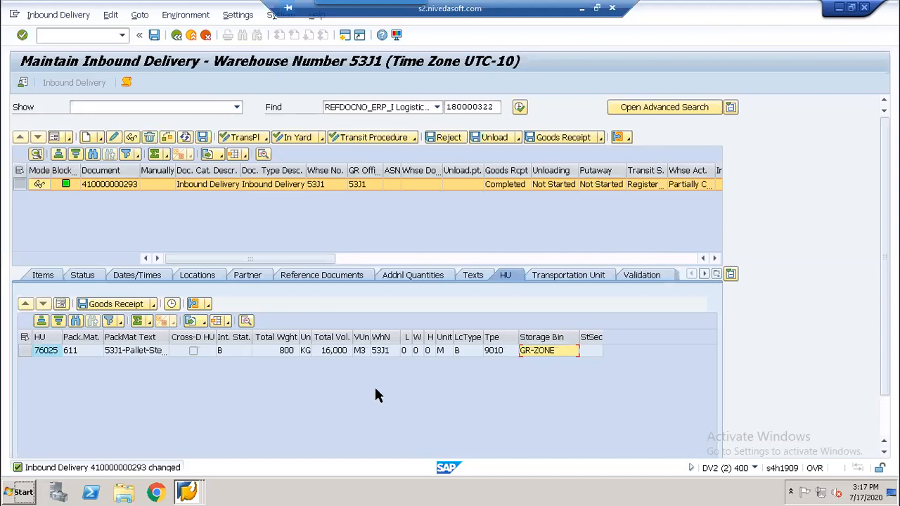
click(26, 350)
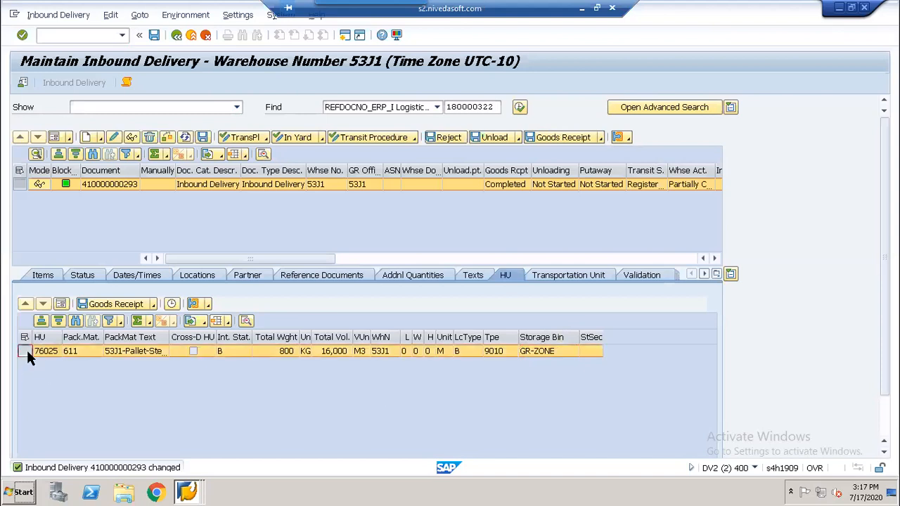
click(50, 277)
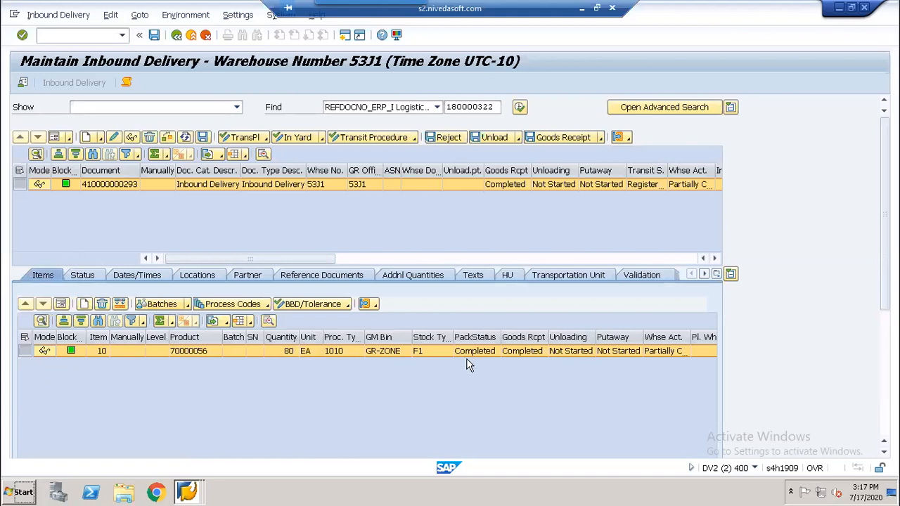
- In a new session, run /nmm02 for the delivery item's material 70000056 and open the preselected views
click(203, 354)
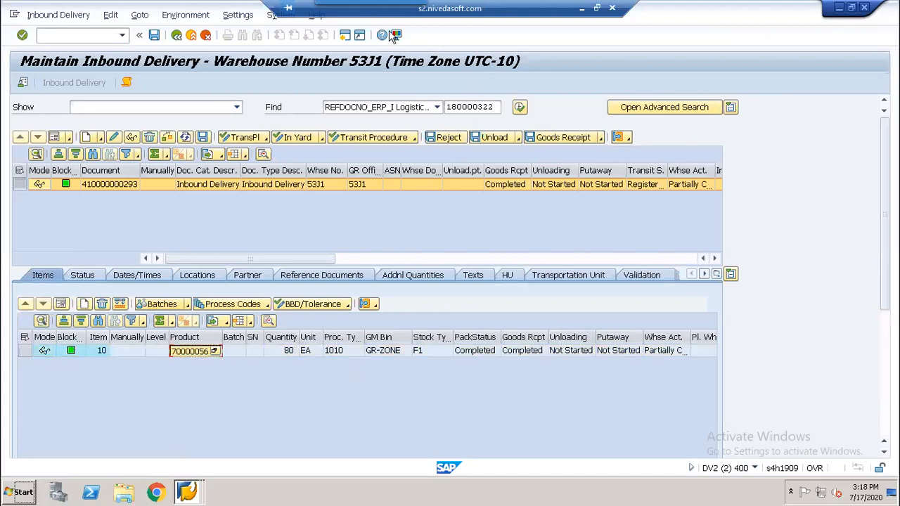
click(344, 37)
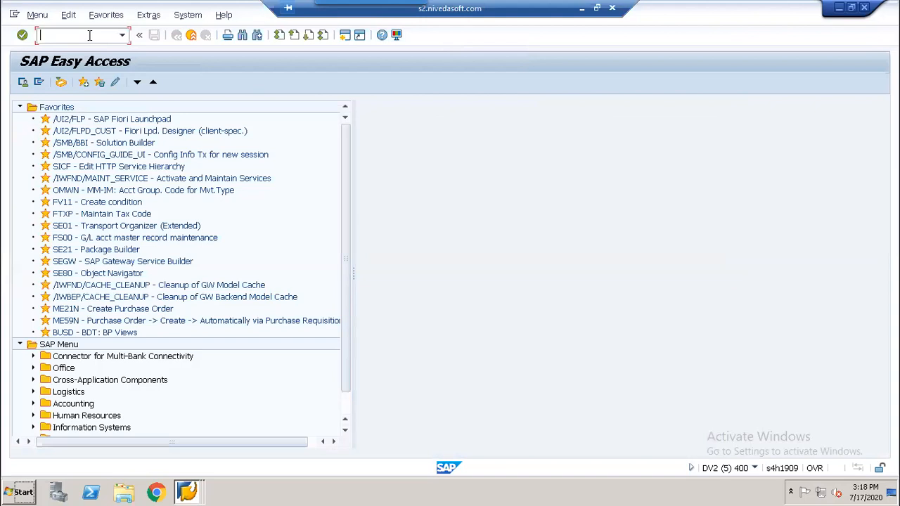
text(/nmm02)
key(Return)
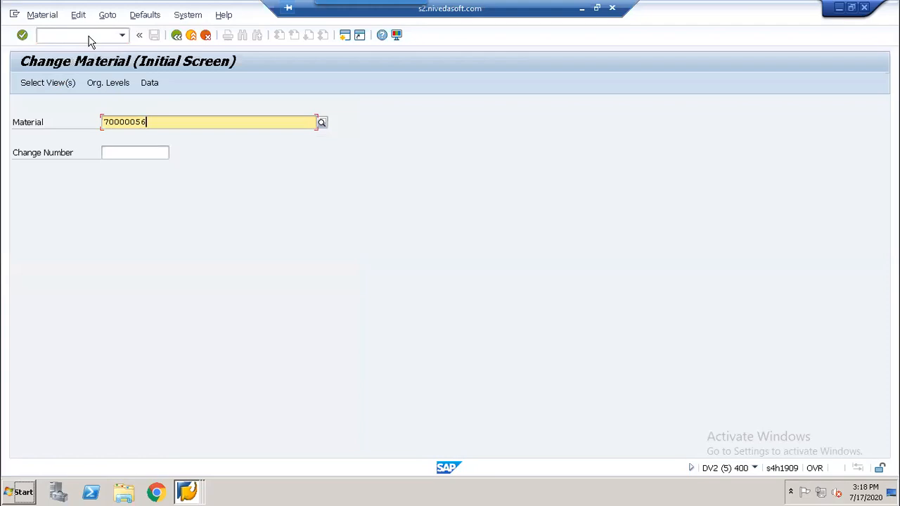
key(Return)
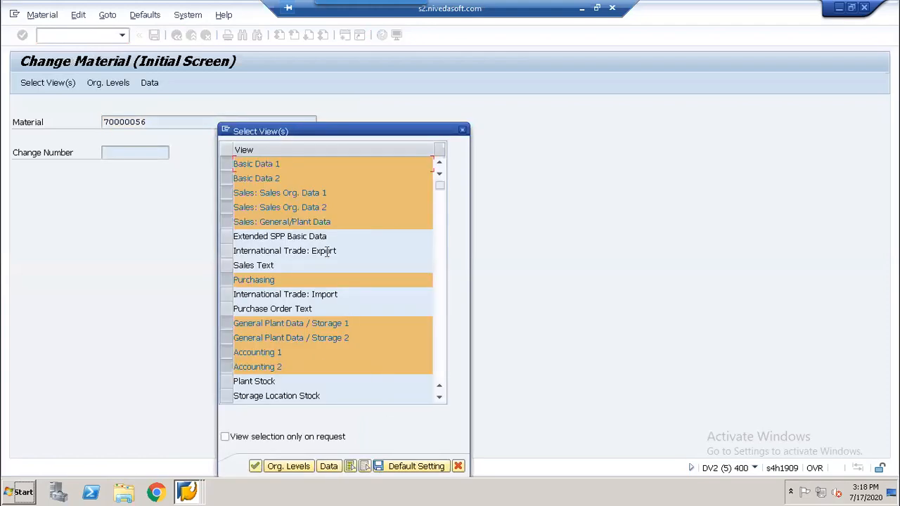
key(Return)
key(Return)
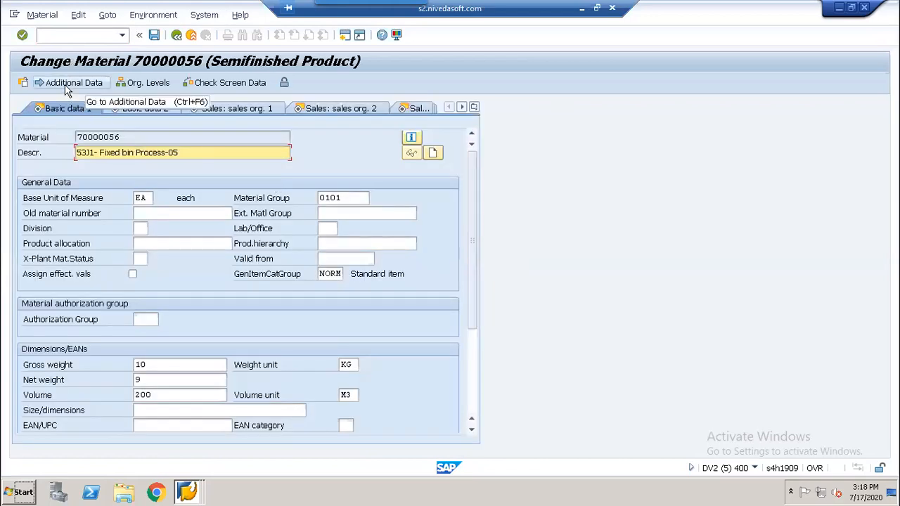
- In the additional data's units of measure, set the EA length, width and height to 20 with unit MM
click(69, 83)
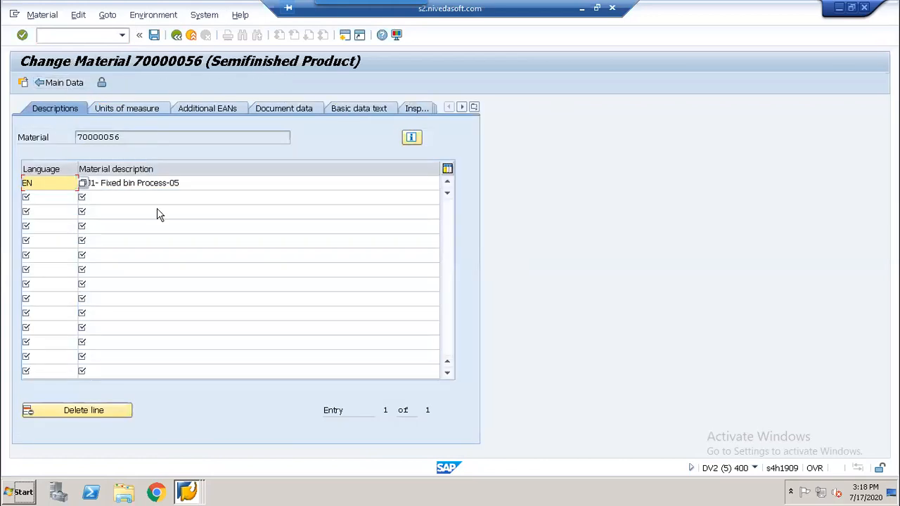
click(147, 109)
click(264, 229)
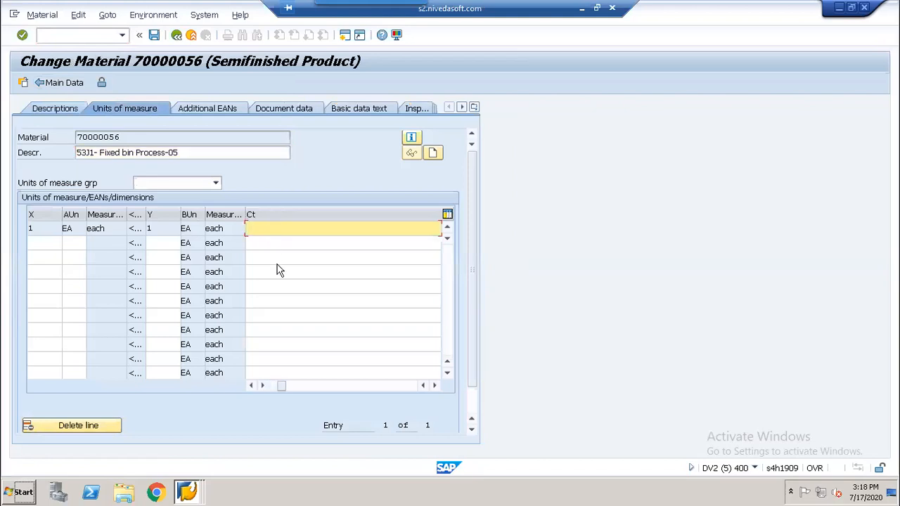
key(Tab)
key(Tab)
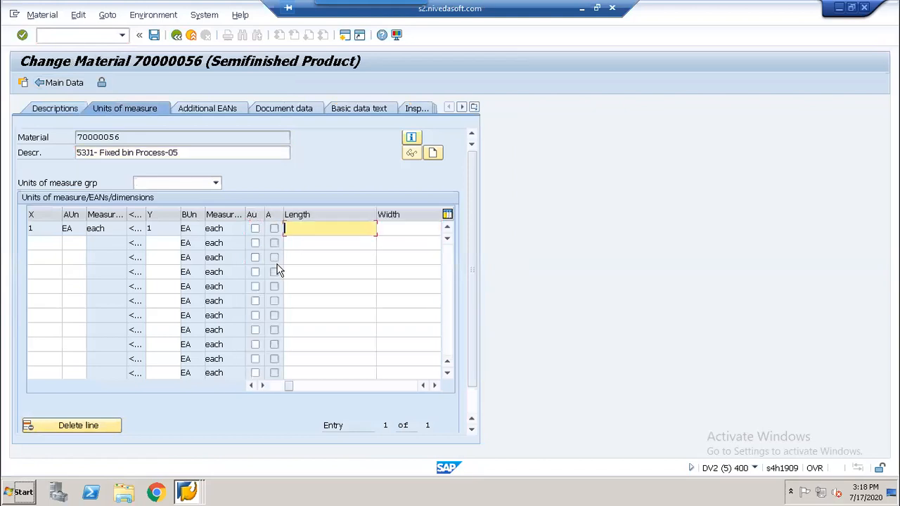
text(20)
key(Tab)
text(20)
key(Tab)
text(20)
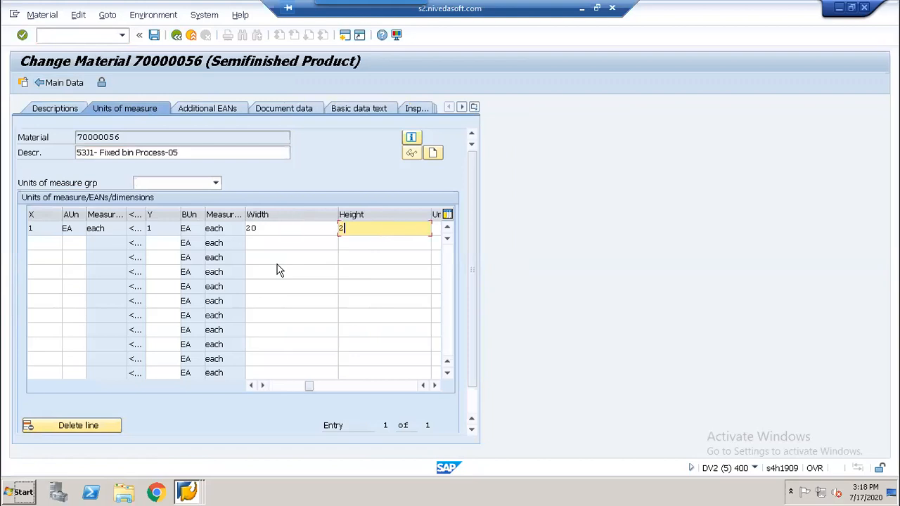
key(Tab)
text(MM)
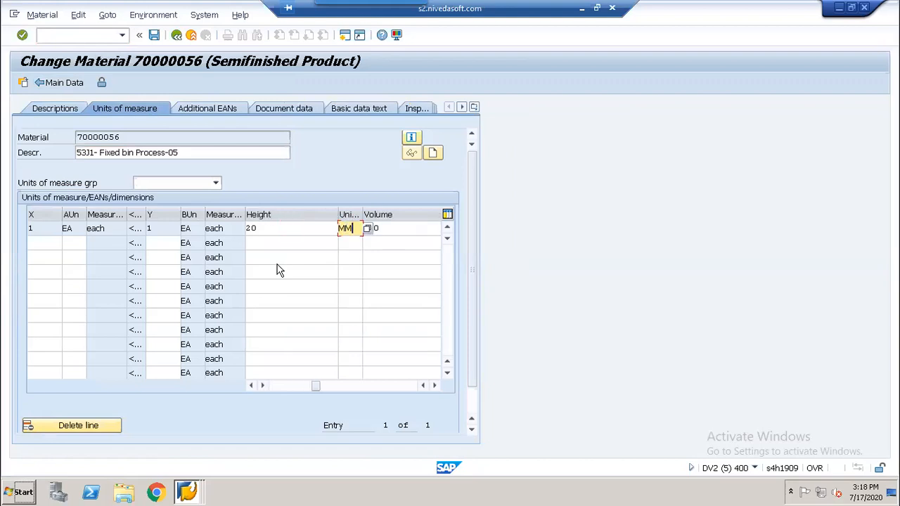
- Clear the EA volume and volume unit so the volume is recalculated, and save the material
key(Tab)
key(Delete)
key(Delete)
key(Delete)
key(Tab)
key(Delete)
key(Tab)
key(Return)
drag(336, 393, 267, 402)
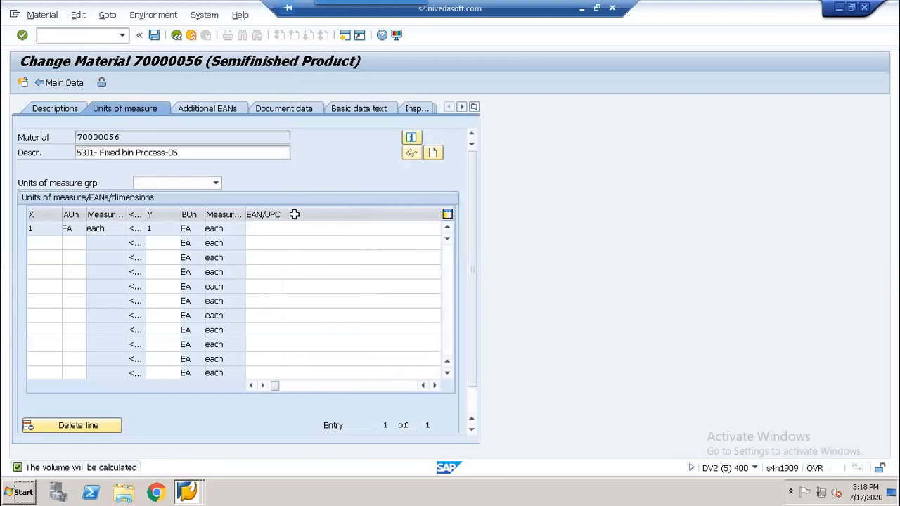
click(433, 385)
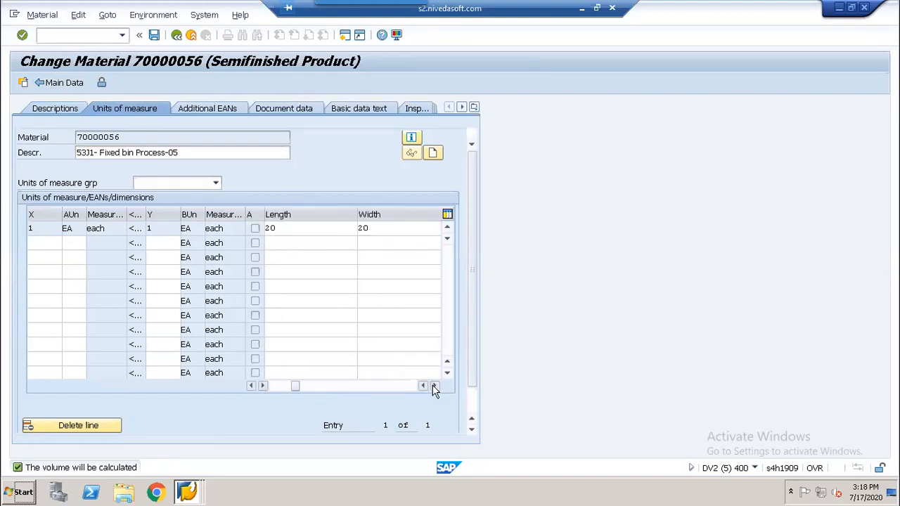
click(155, 35)
- Reopen material 70000056 for changing with the preselected views and display its WM Execution data
double_click(121, 123)
click(101, 127)
key(Return)
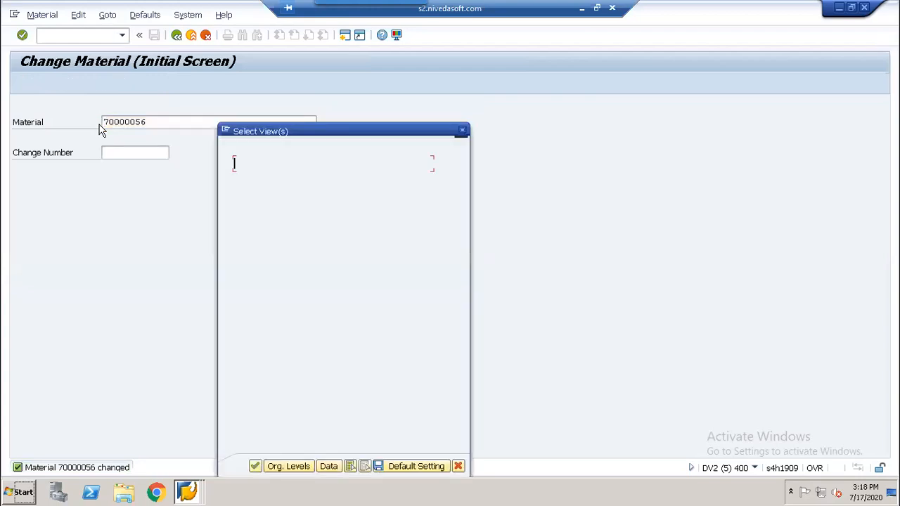
key(Return)
key(Return)
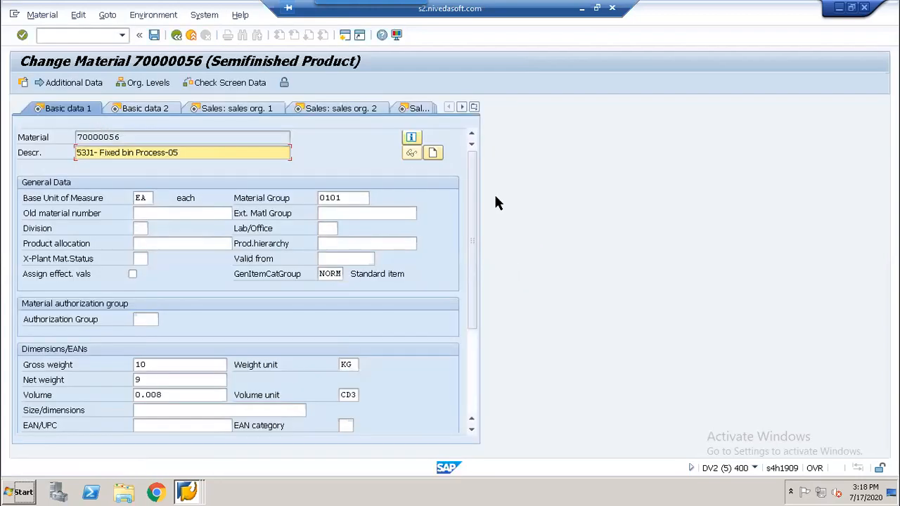
click(474, 109)
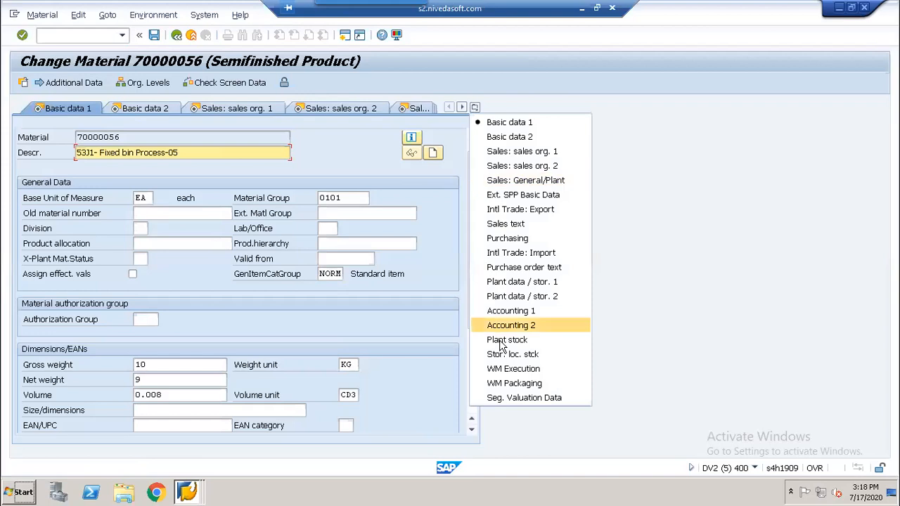
click(512, 373)
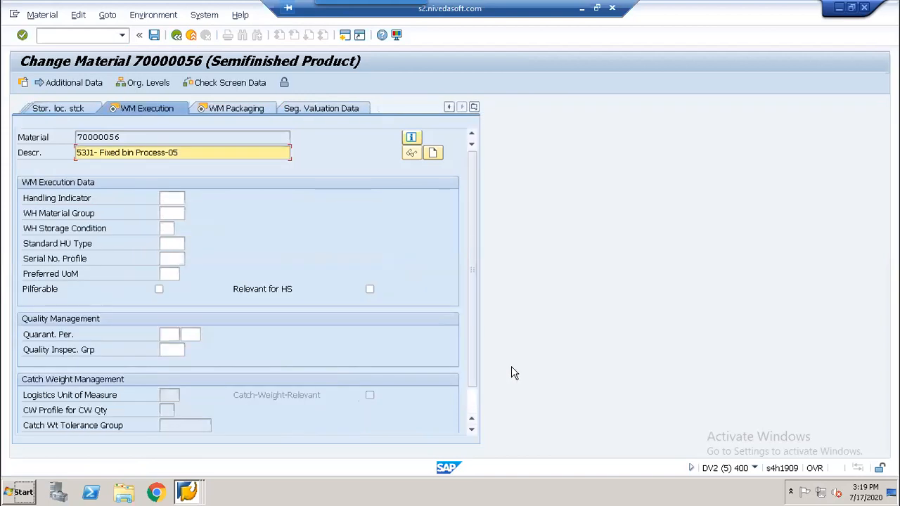
- Look up the possible entries for the handling indicator and the warehouse material group without selecting a value
click(181, 198)
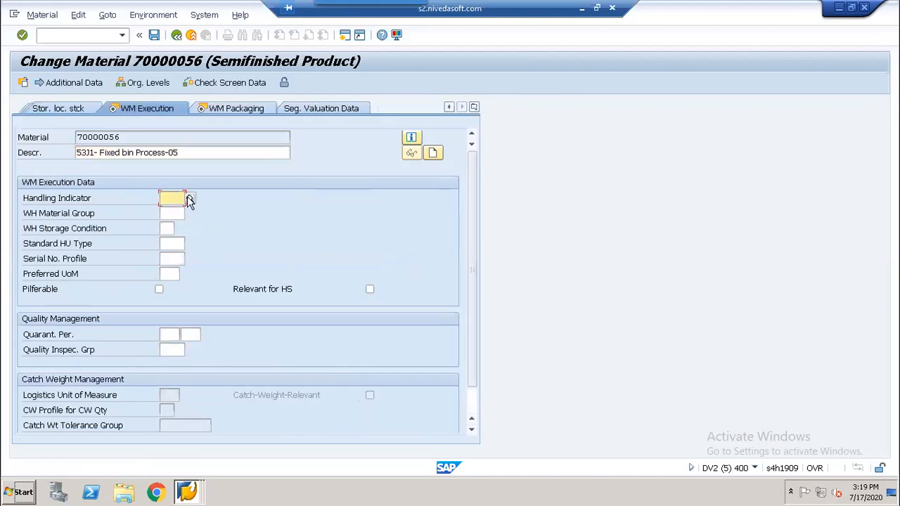
click(189, 199)
click(211, 245)
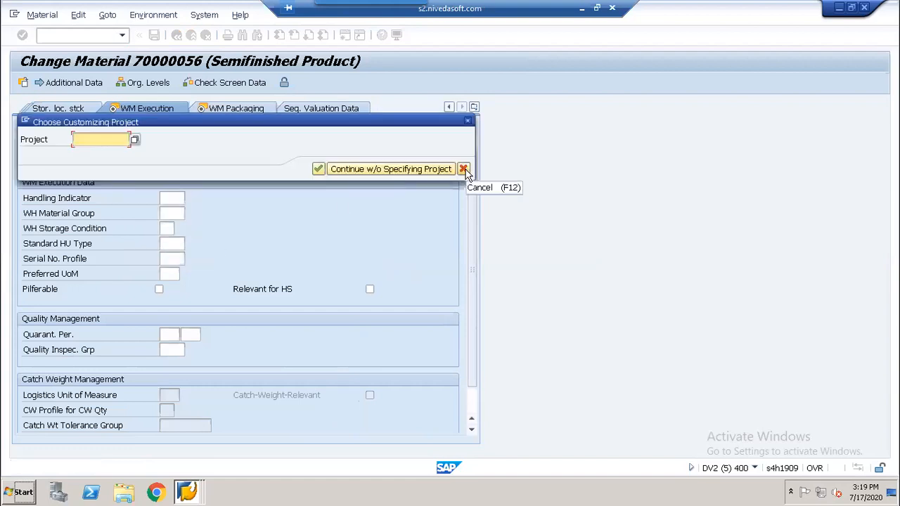
click(463, 169)
click(201, 246)
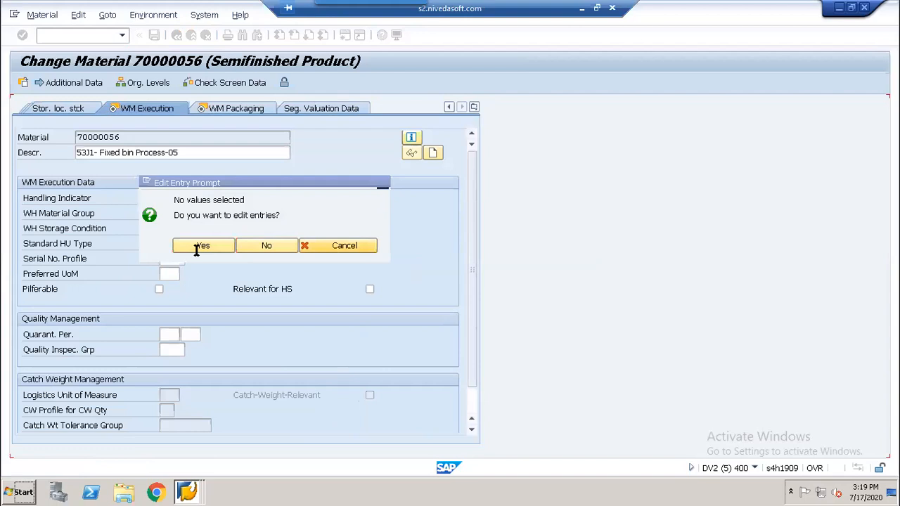
click(168, 215)
click(190, 214)
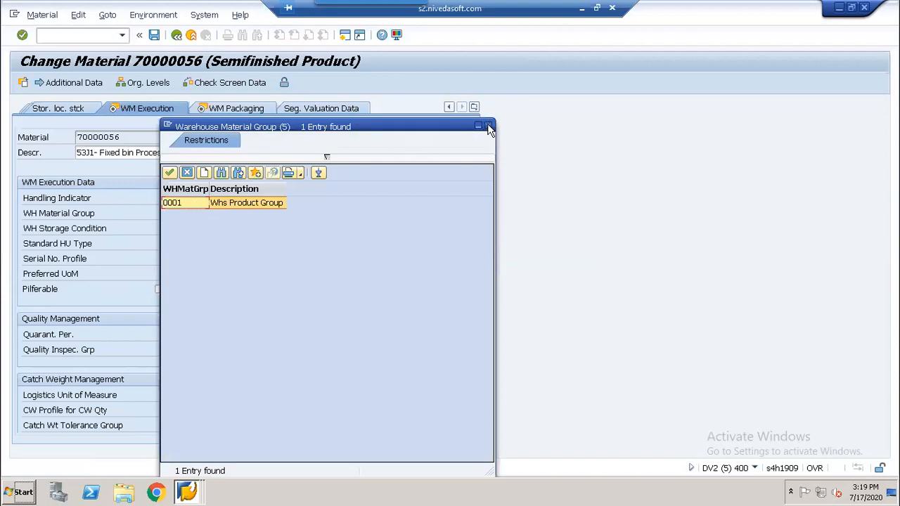
key(Escape)
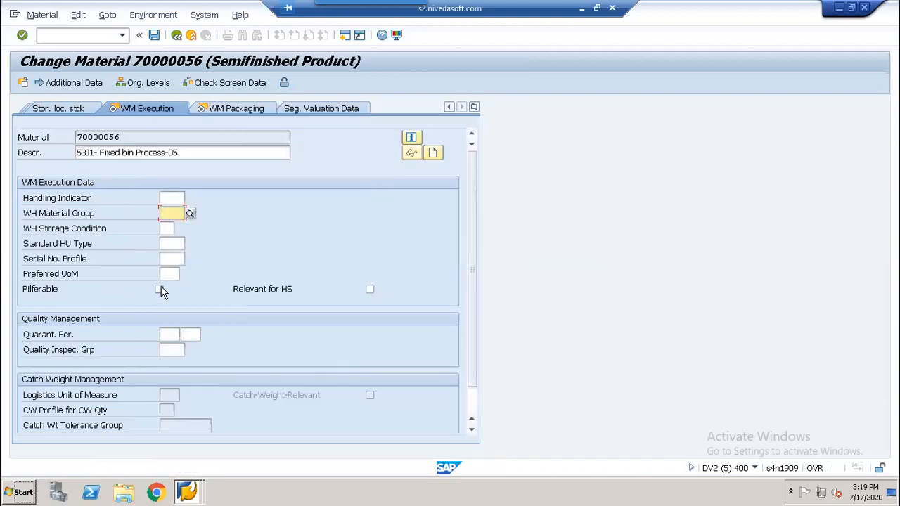
click(160, 290)
click(171, 258)
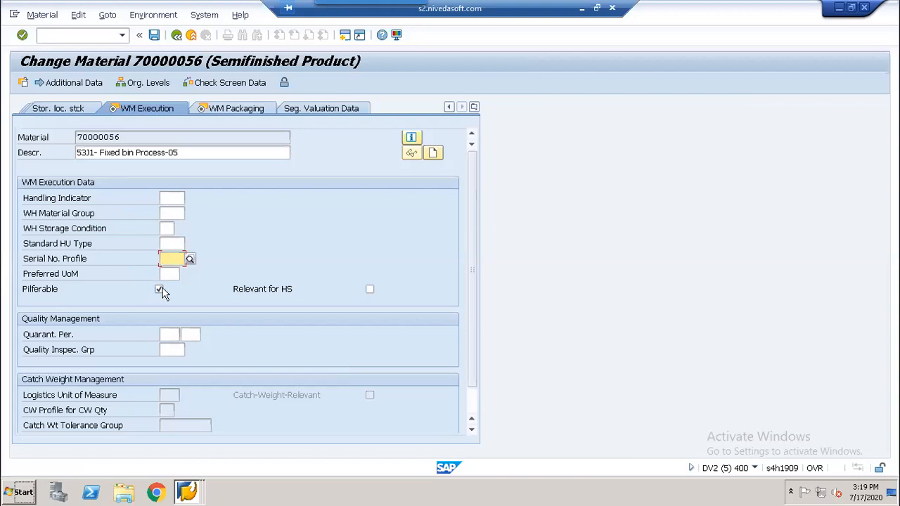
click(161, 289)
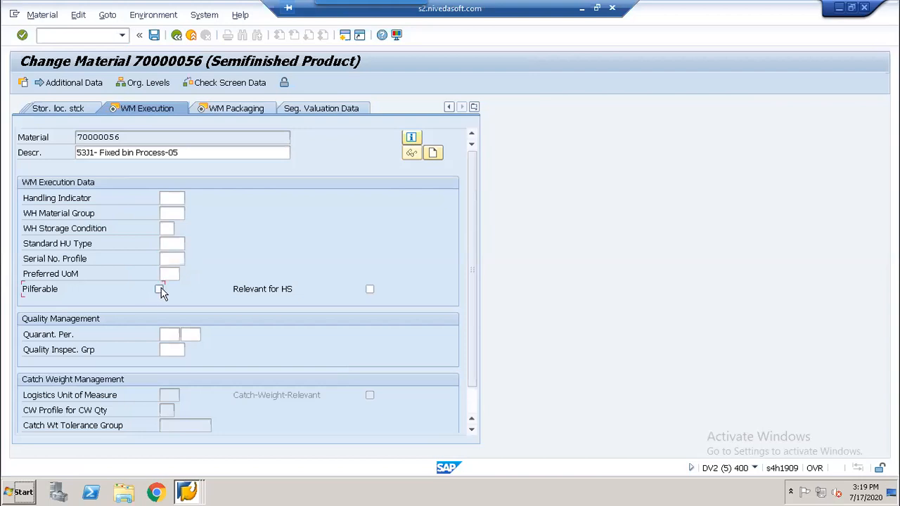
click(180, 198)
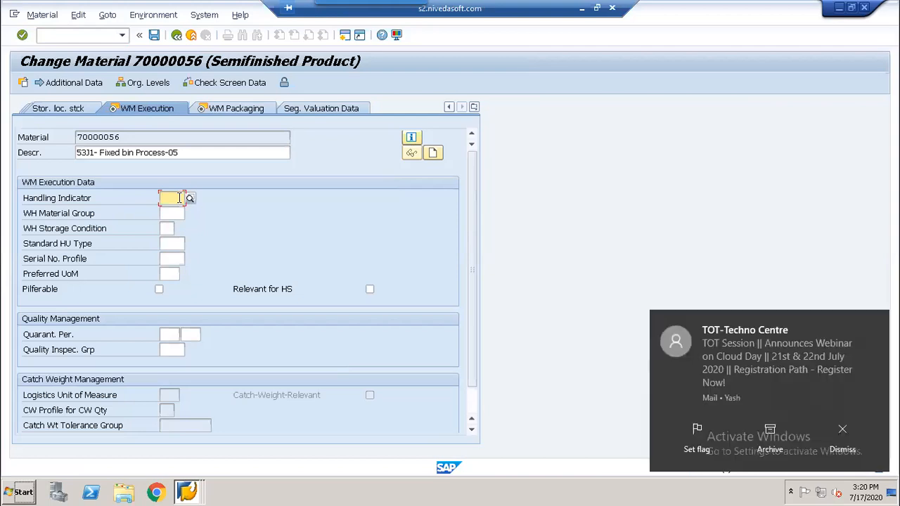
click(842, 432)
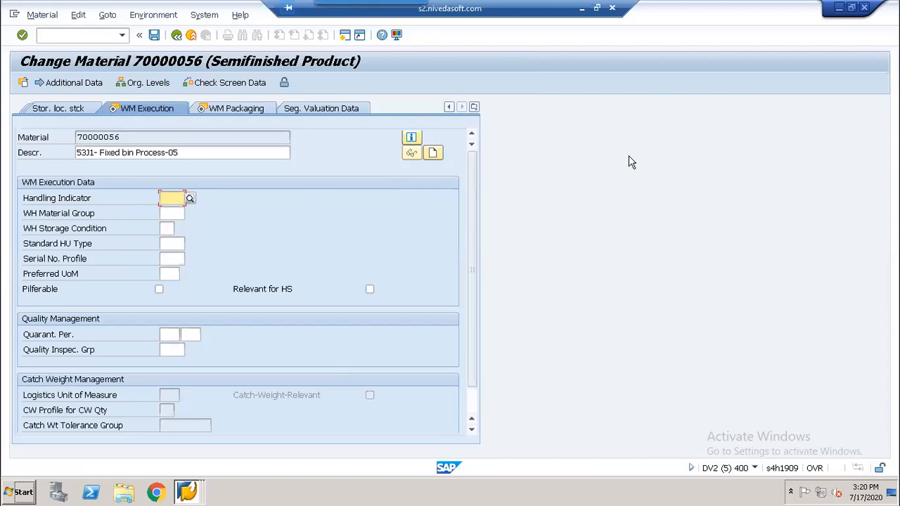
- Review the material's weights and dimensions in the units of measure of the additional data
click(89, 90)
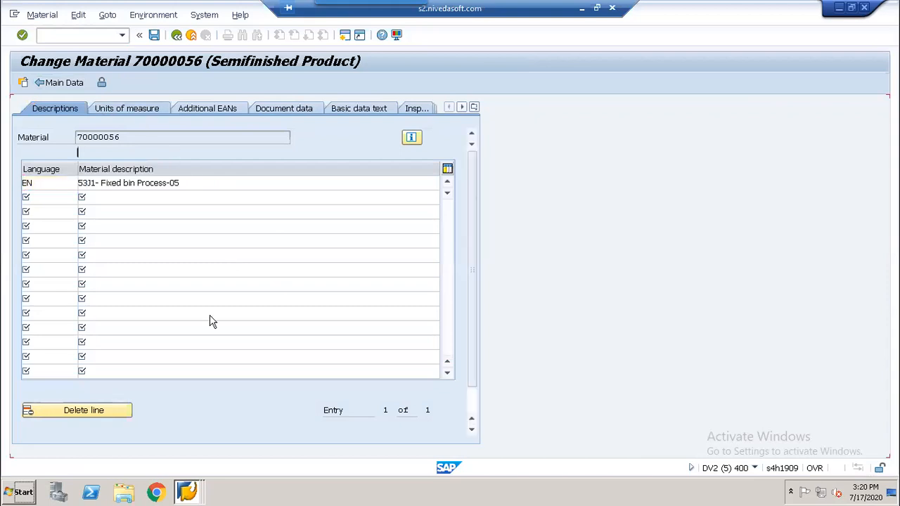
click(341, 386)
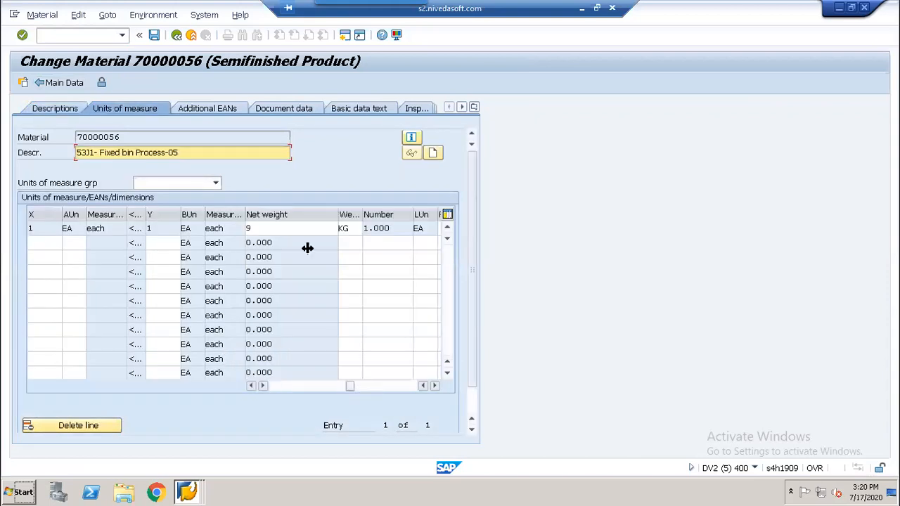
click(376, 386)
click(323, 385)
click(300, 386)
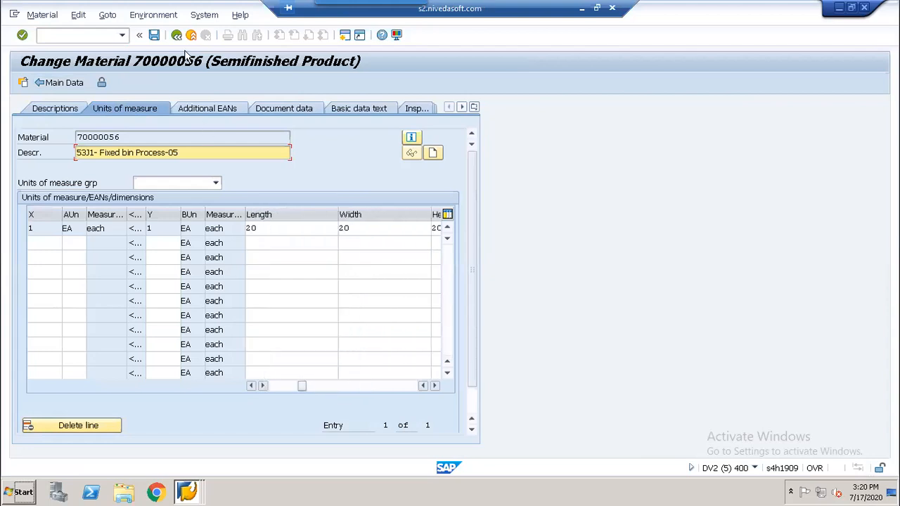
- Save material 70000056, copy its number, and open packaging specification maintenance with transaction /n/scwm/packspec
click(154, 35)
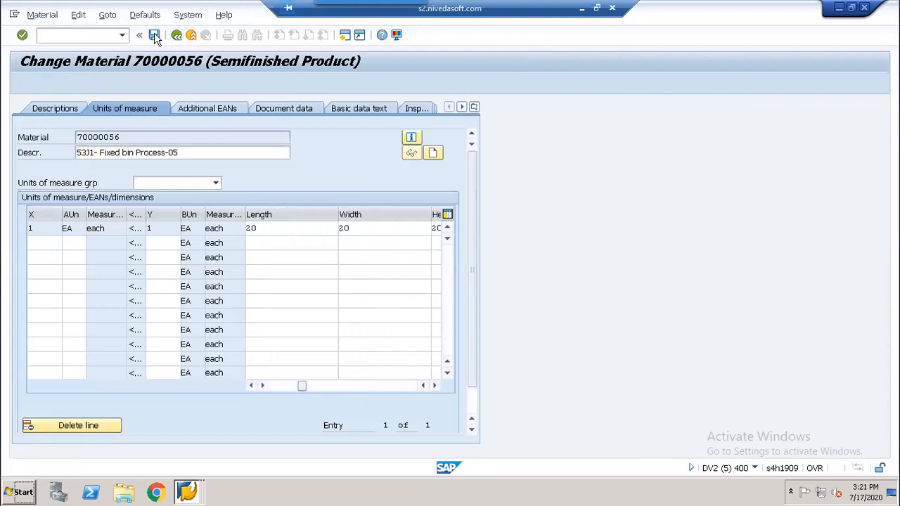
drag(147, 122, 102, 121)
key(ctrl+c)
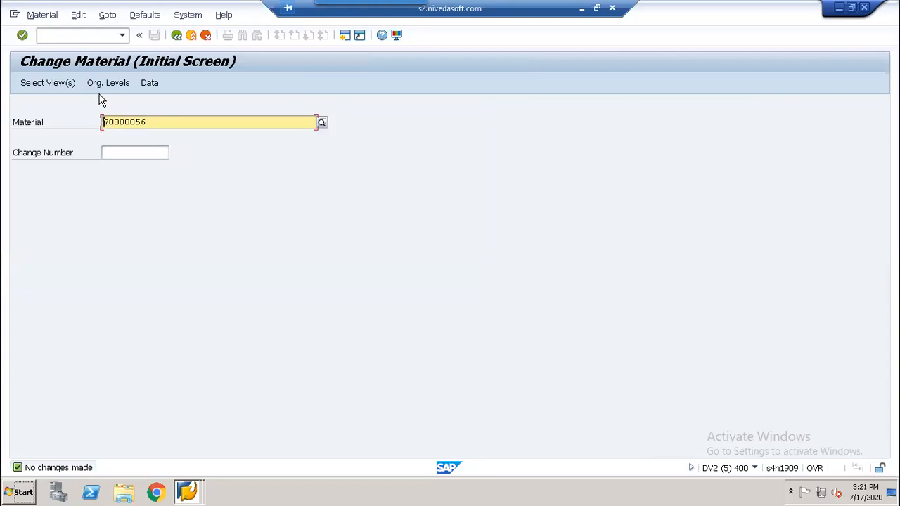
click(82, 35)
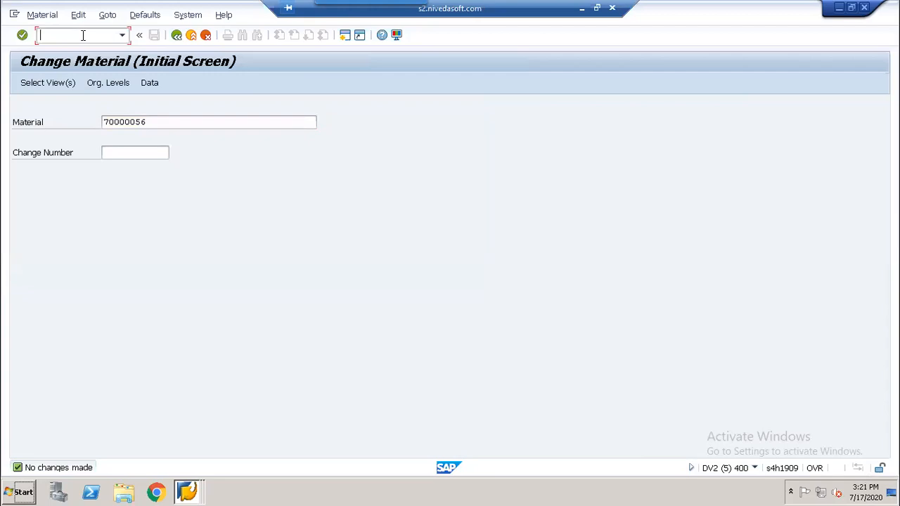
text(/n/scwm/packspec)
key(Return)
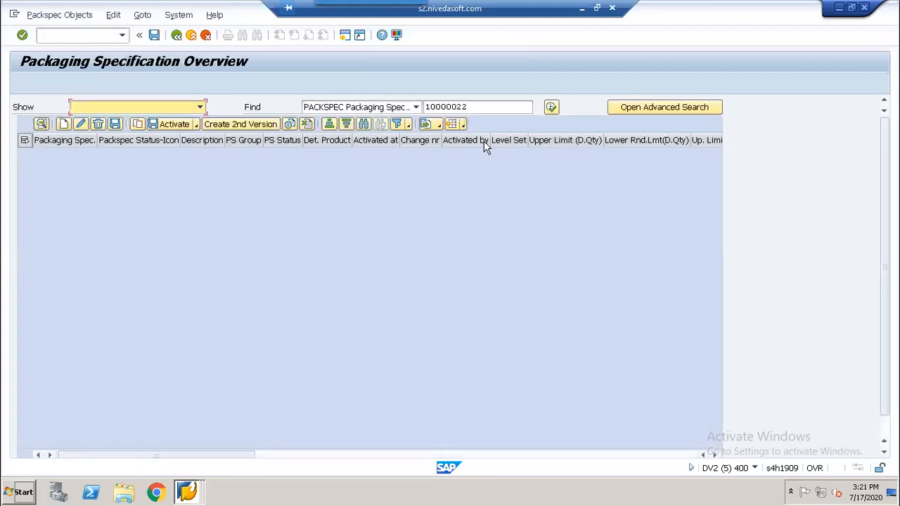
- Create a new packaging specification in packaging specification group SAP and open its details
click(63, 125)
click(256, 155)
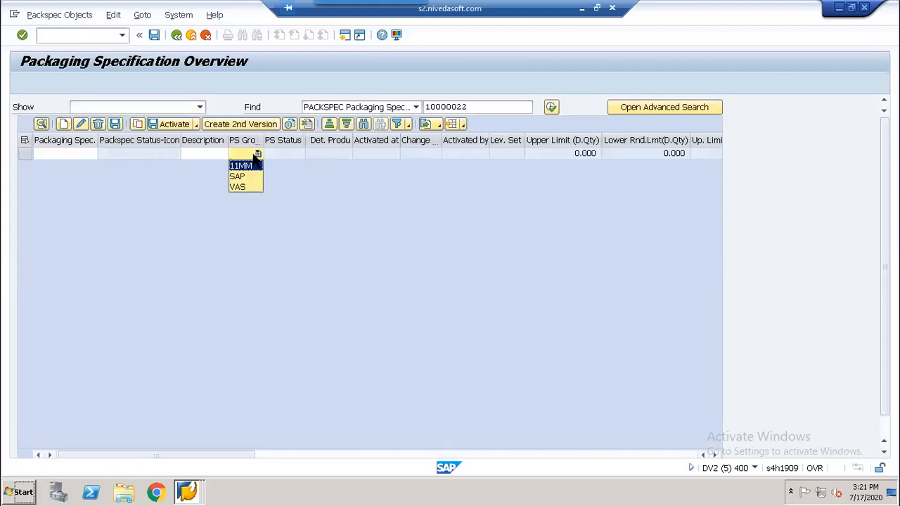
click(251, 175)
key(Return)
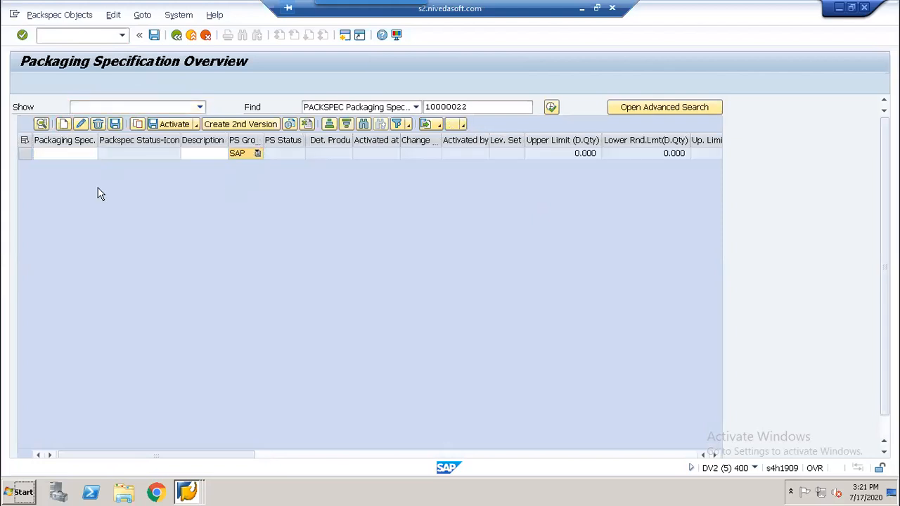
click(24, 154)
click(41, 123)
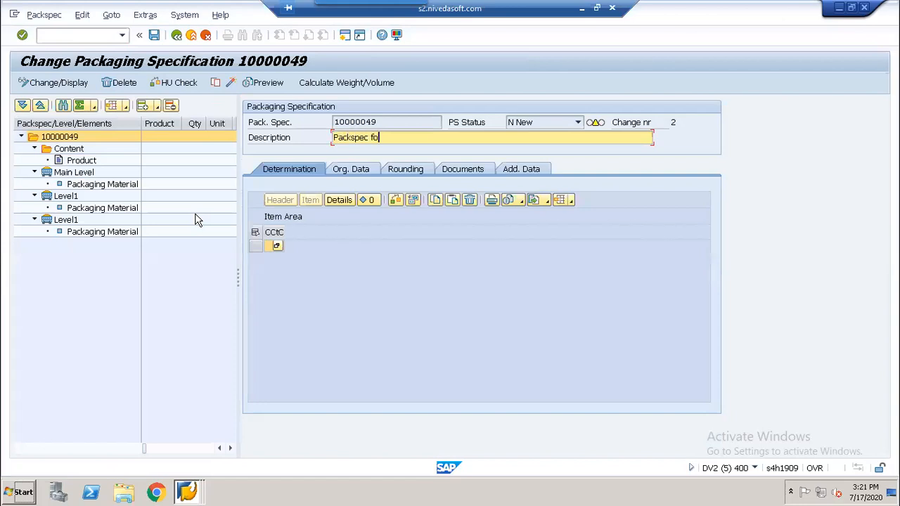
- Describe the packaging specification as "Packspec for 70000056" and set its content to product 70000056 with quantity 1
text(70000056)
click(100, 159)
click(370, 198)
key(ctrl+v)
click(373, 211)
text(1)
key(Return)
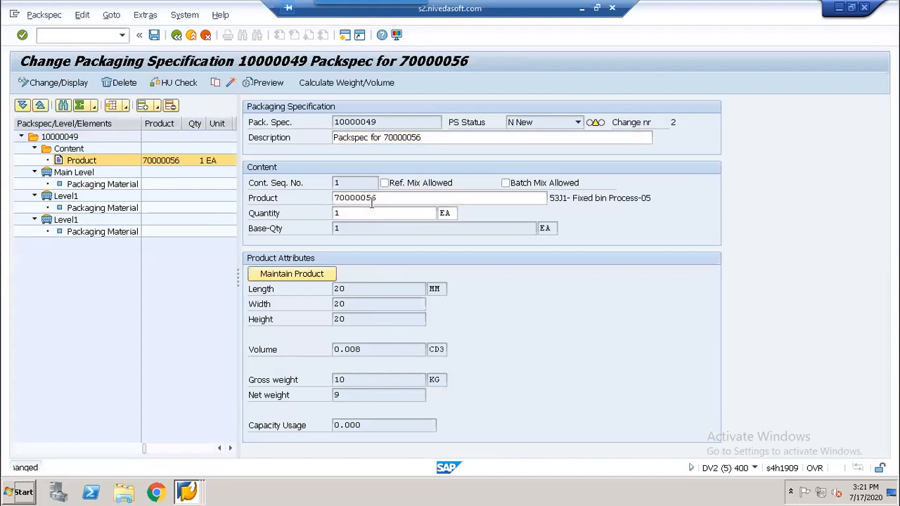
- Set the target quantity of the packaging specification's main level to 100
click(95, 174)
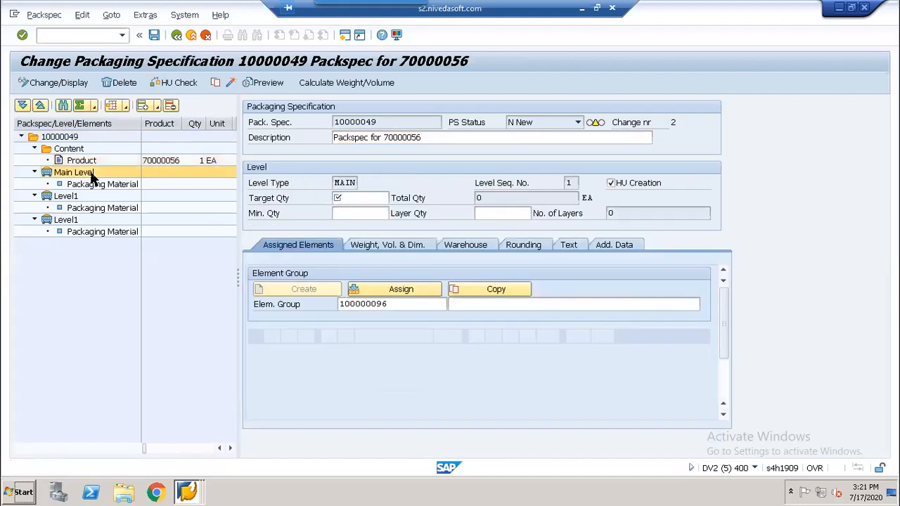
click(365, 199)
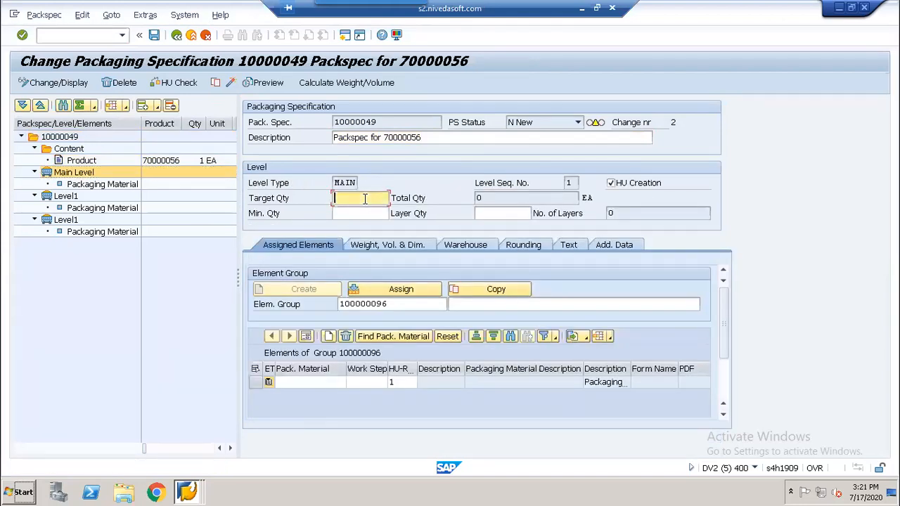
text(100)
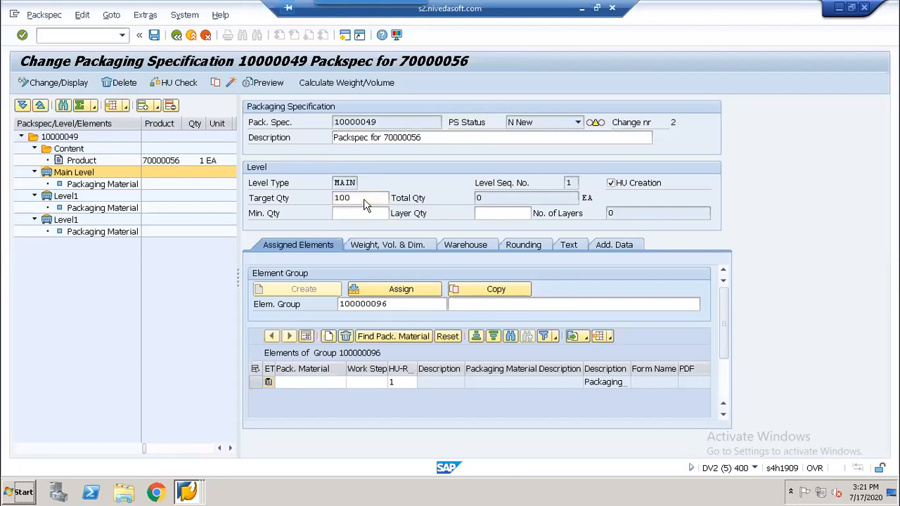
key(Return)
key(Return)
- Remove both Level1 packaging levels so that the specification keeps only its main level
click(77, 198)
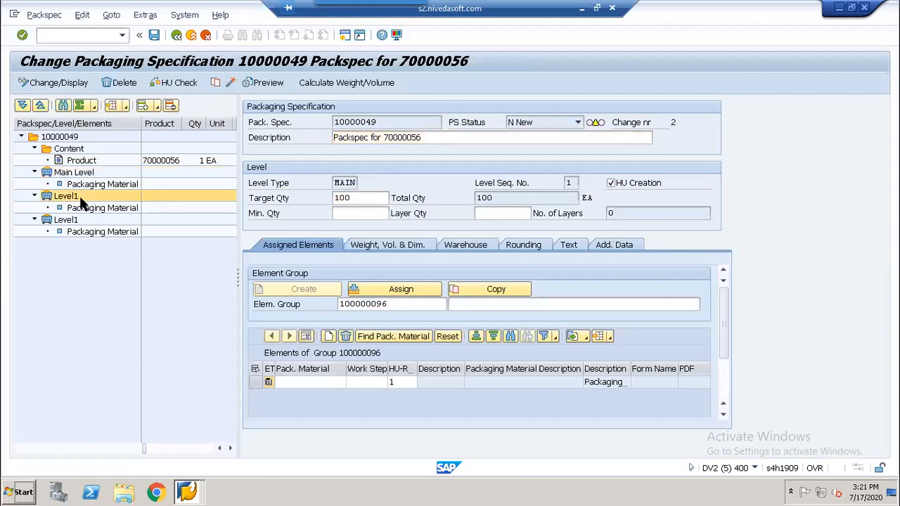
click(171, 105)
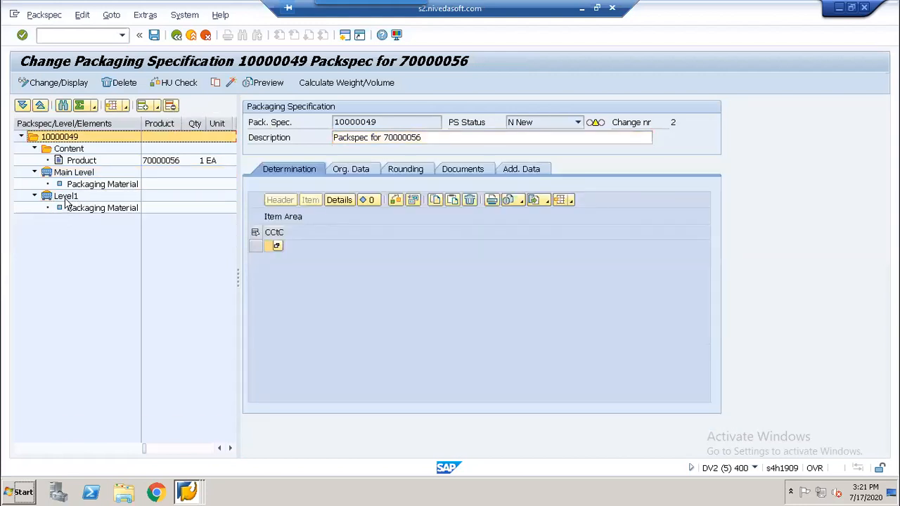
click(64, 199)
click(170, 106)
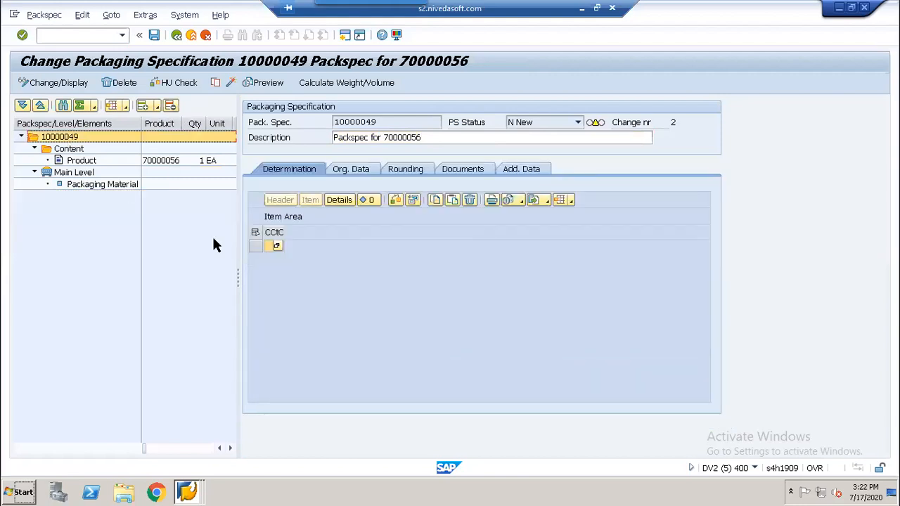
- Add a determination record of condition type 0IBD for supply chain unit 53J1 and product 70000056, and run the HU check
click(277, 245)
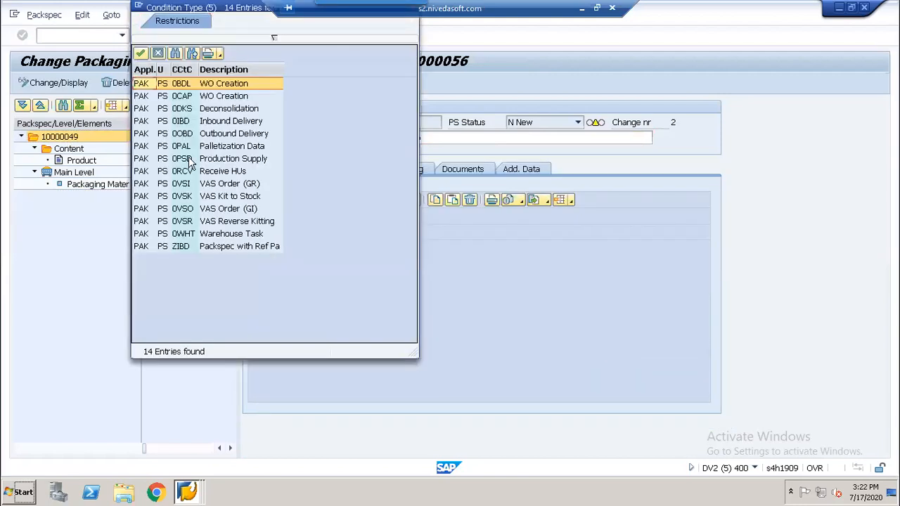
double_click(181, 124)
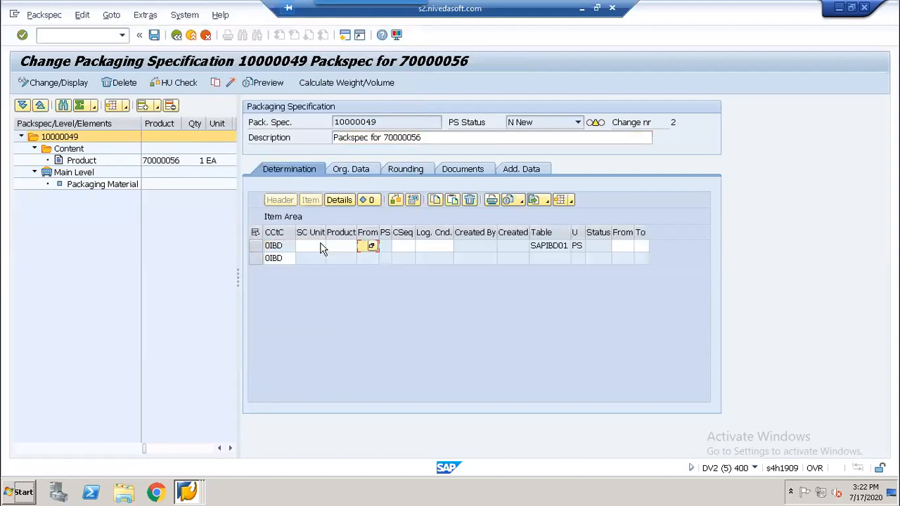
click(309, 246)
text(53J1)
key(Tab)
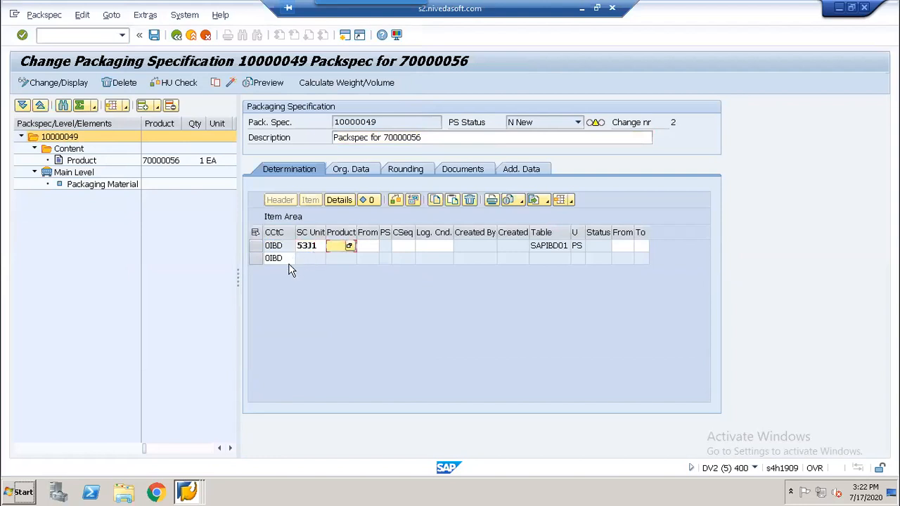
key(Return)
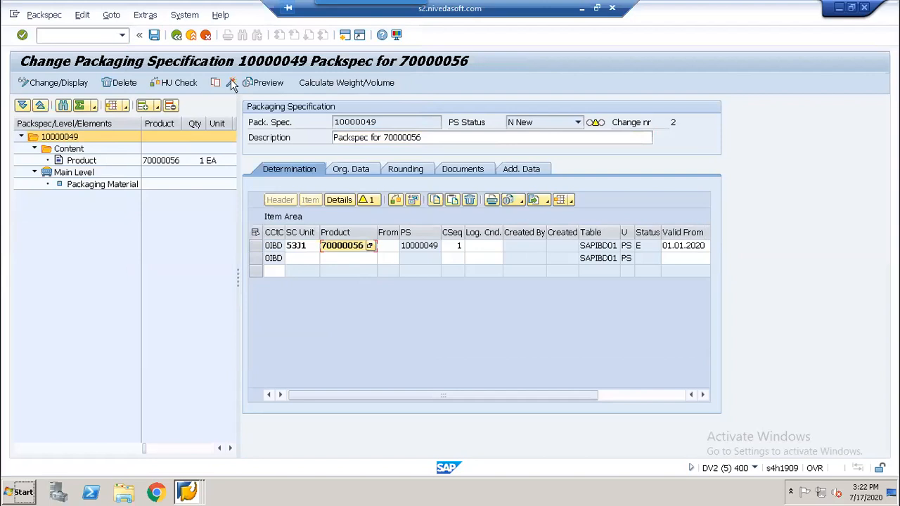
click(180, 83)
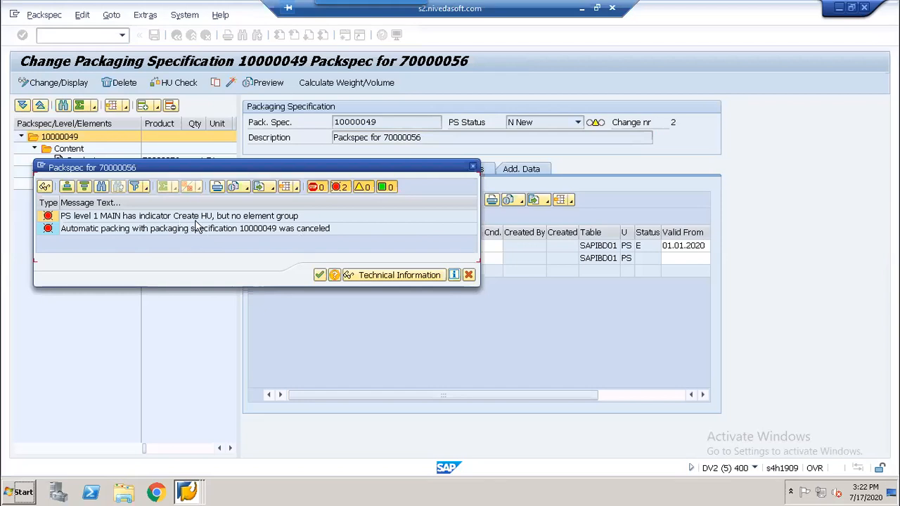
click(319, 275)
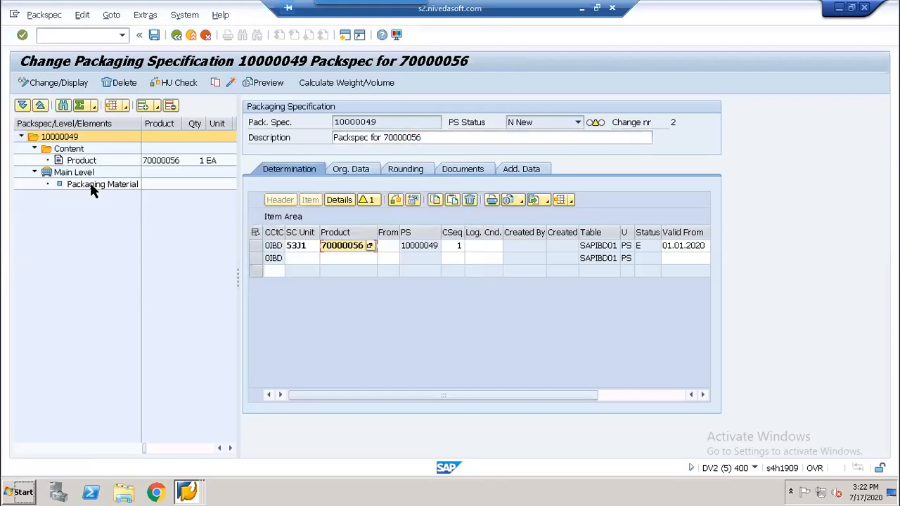
- Assign packaging material 611 to the main level's packaging material element
click(78, 173)
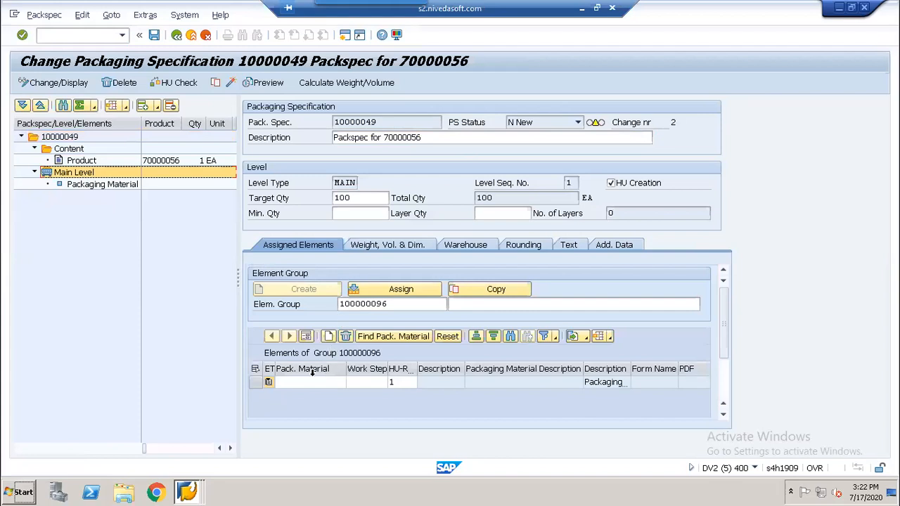
click(98, 186)
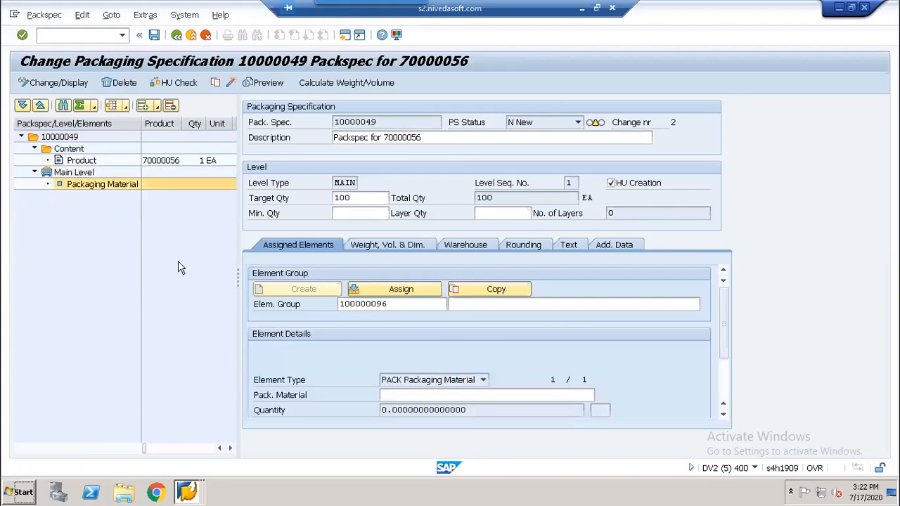
click(395, 395)
text(611)
key(Return)
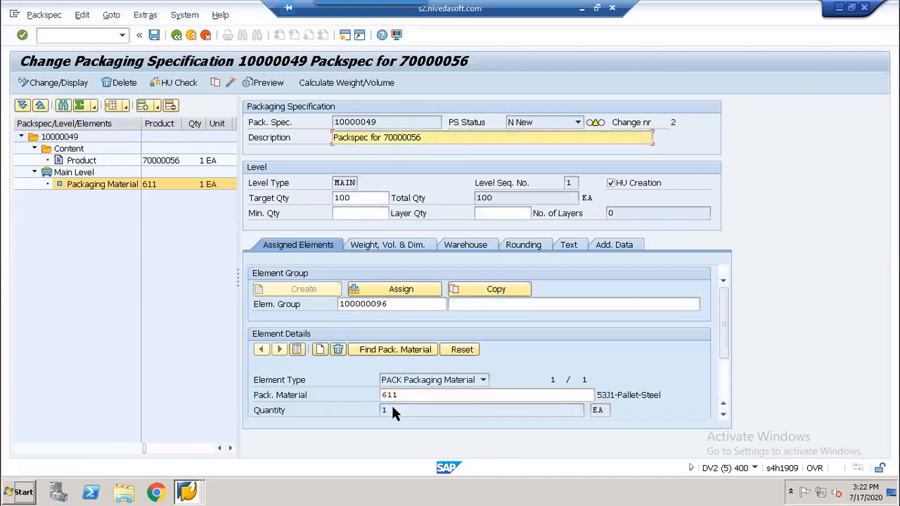
- Repeat the HU check, activate the packaging specification, and select its number
click(178, 83)
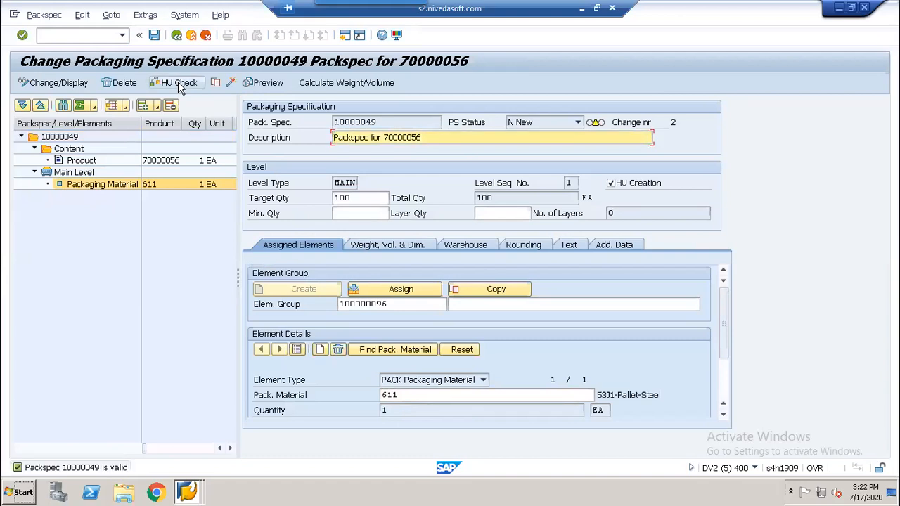
click(216, 83)
click(233, 83)
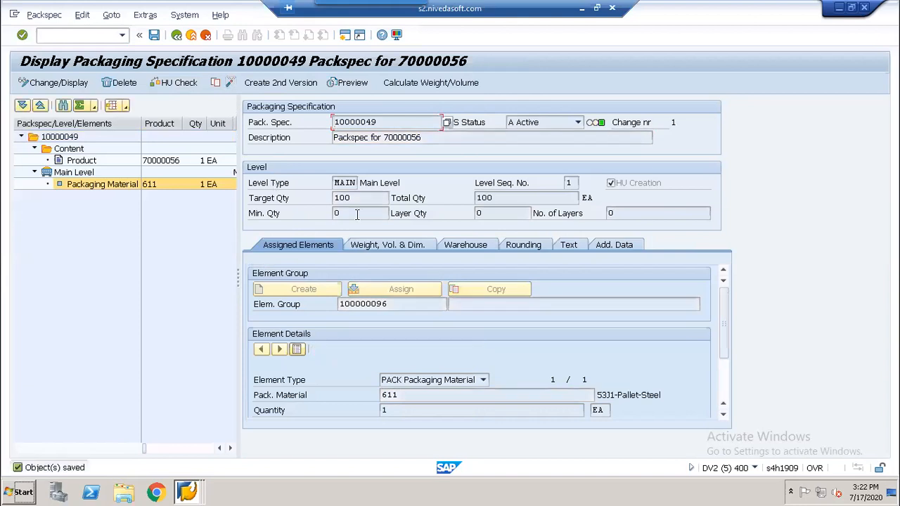
double_click(360, 123)
- Try to create a putaway warehouse task for item 10 of the inbound delivery with product 70000056, and return to the delivery
key(alt+Tab)
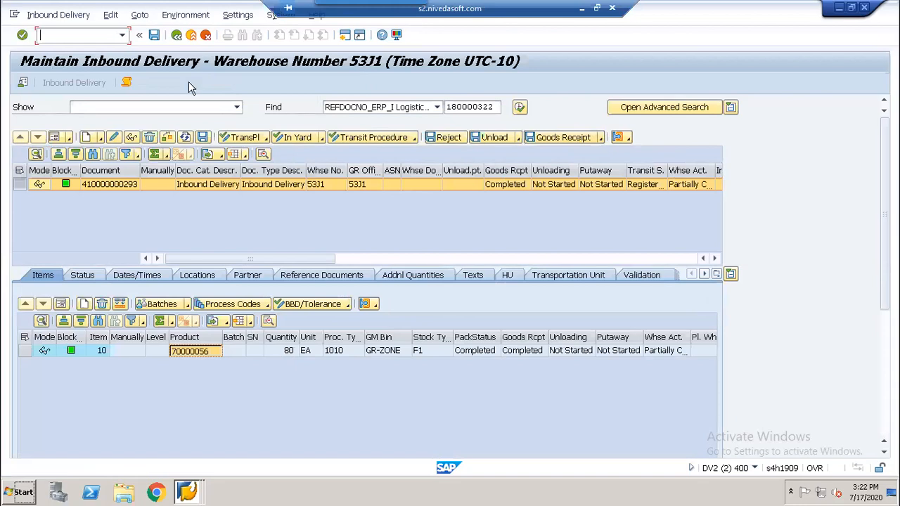
click(56, 15)
mouse_move(79, 49)
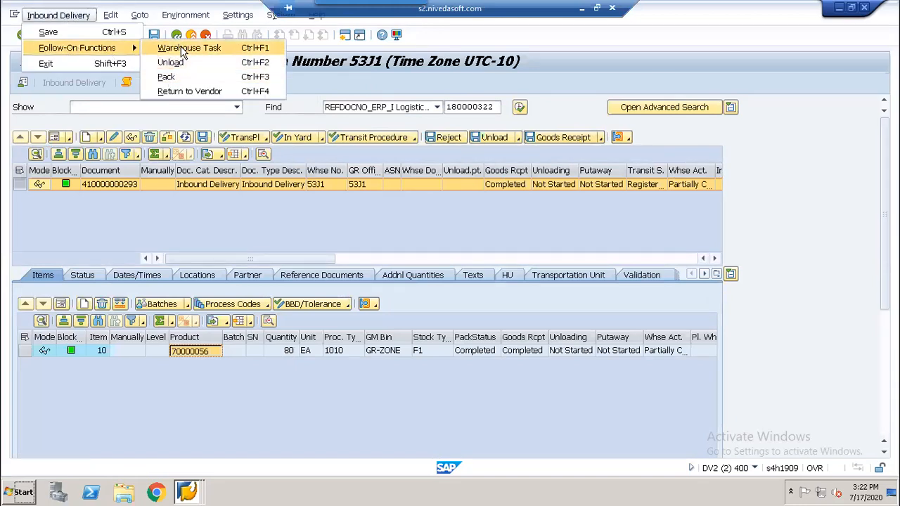
click(181, 49)
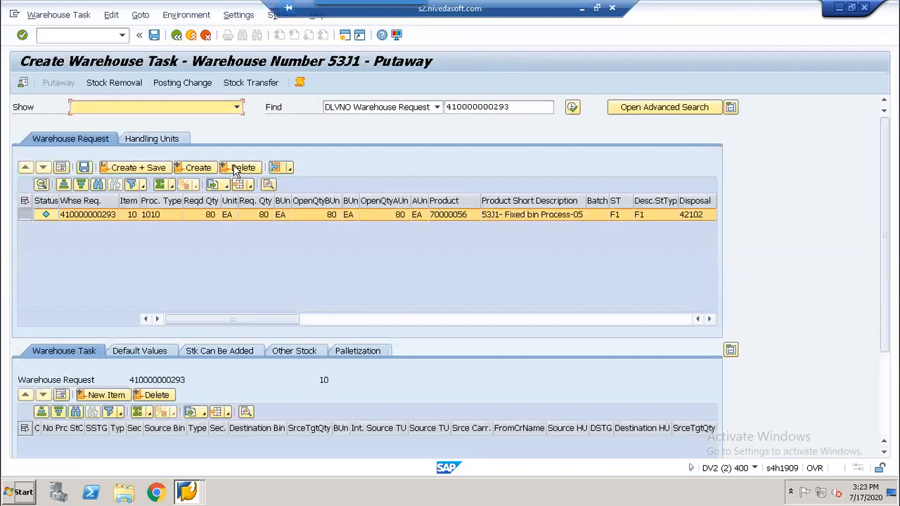
click(199, 167)
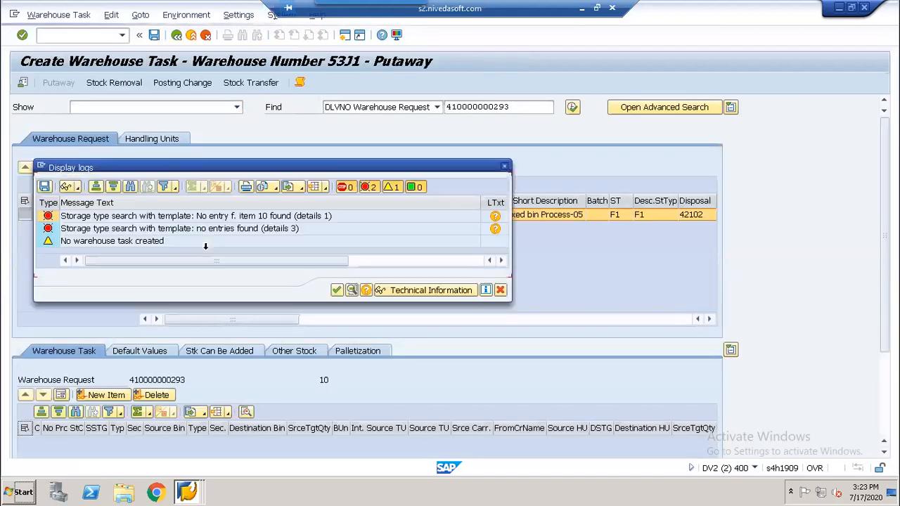
click(505, 166)
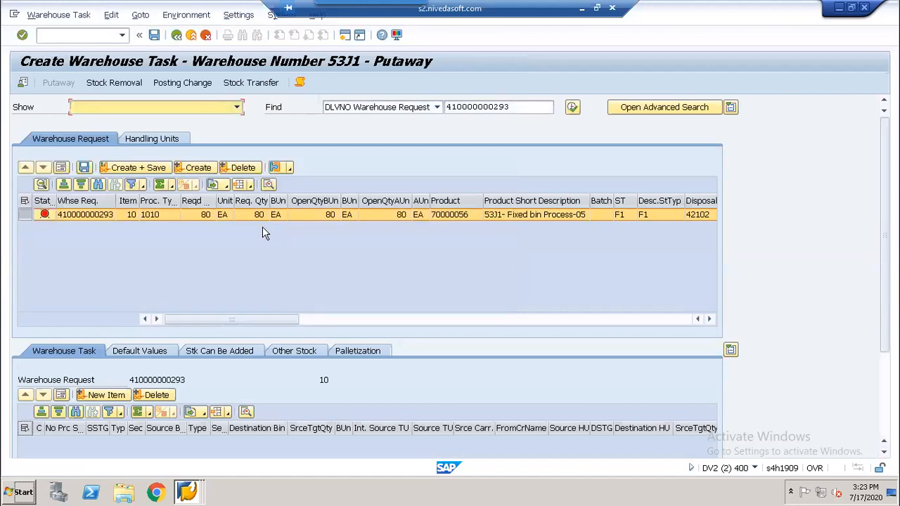
click(450, 215)
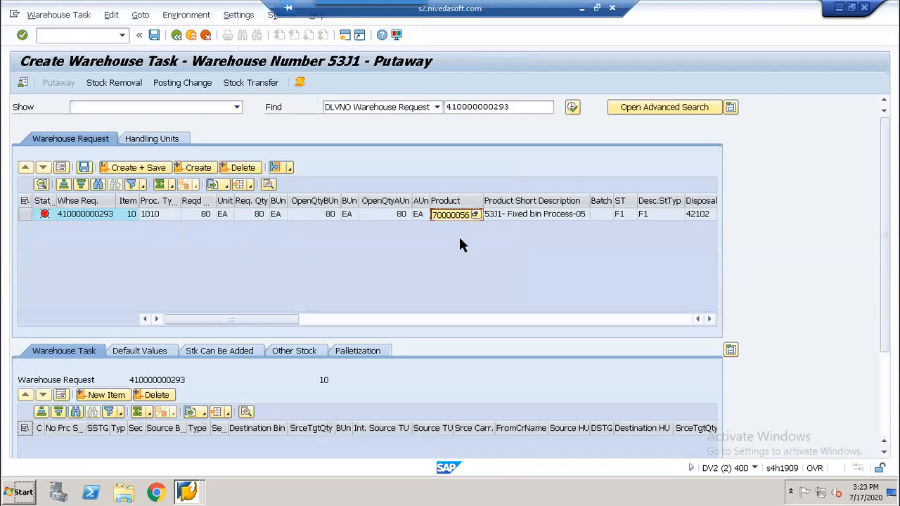
click(176, 35)
click(294, 260)
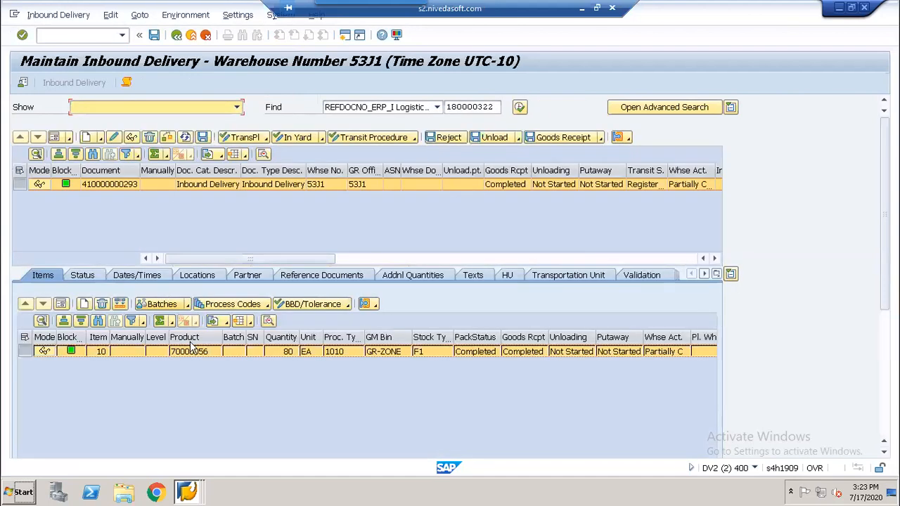
- Switch to the packaging specification session, run transaction /n/scwm/mat1, and open warehouse product 70000056 in warehouse 53J1 for maintenance
click(195, 355)
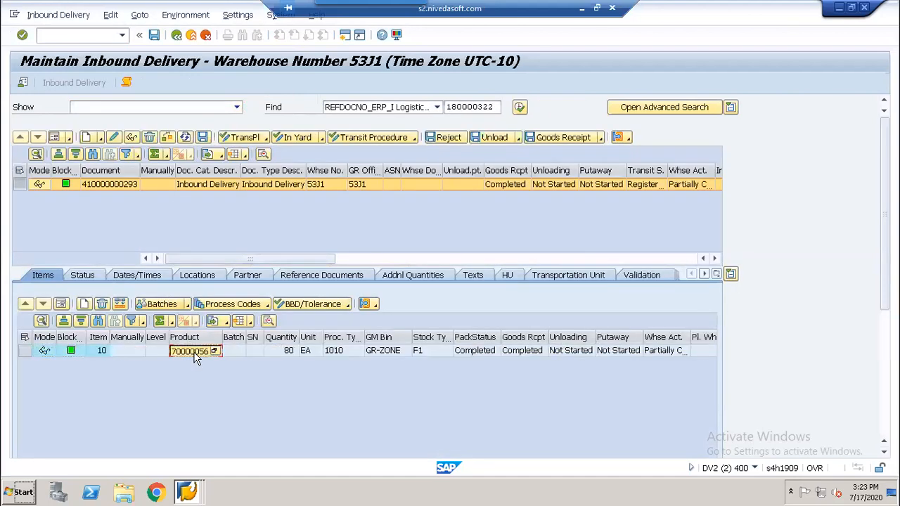
key(alt+Tab)
key(alt+Tab)
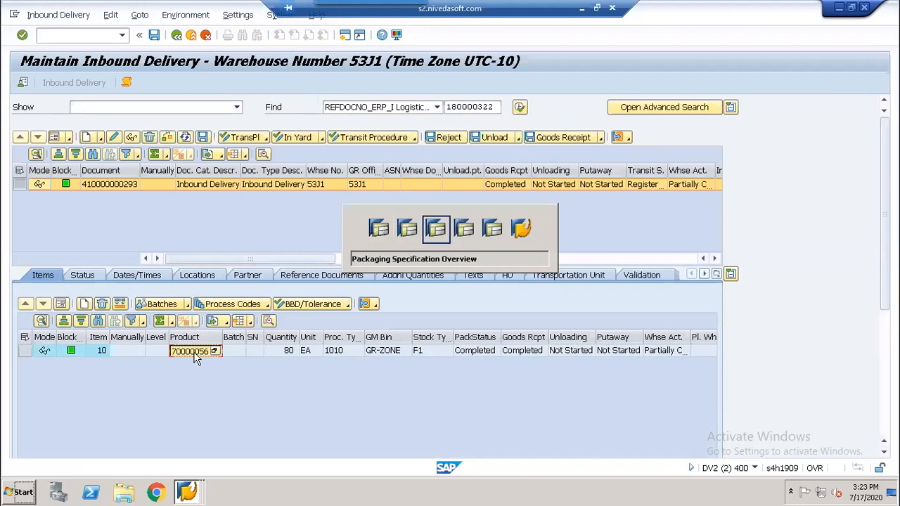
click(66, 34)
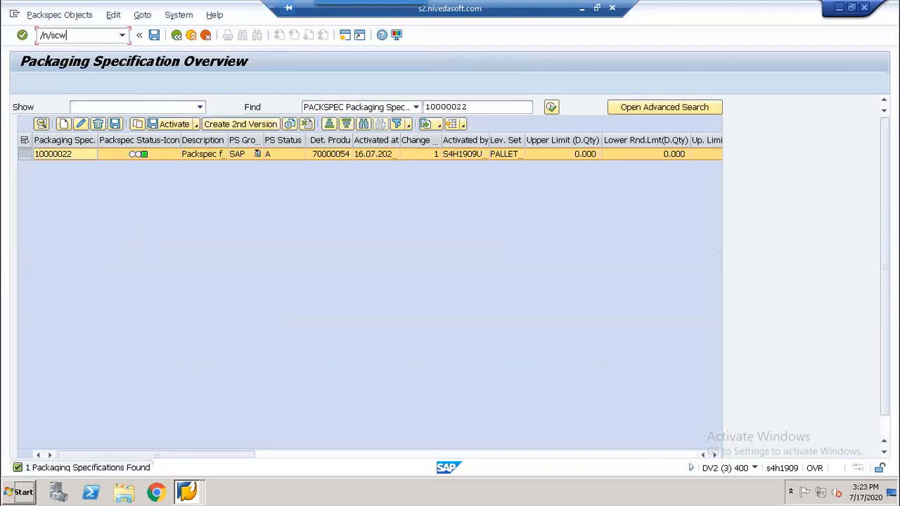
text(/n/scwm/mat1)
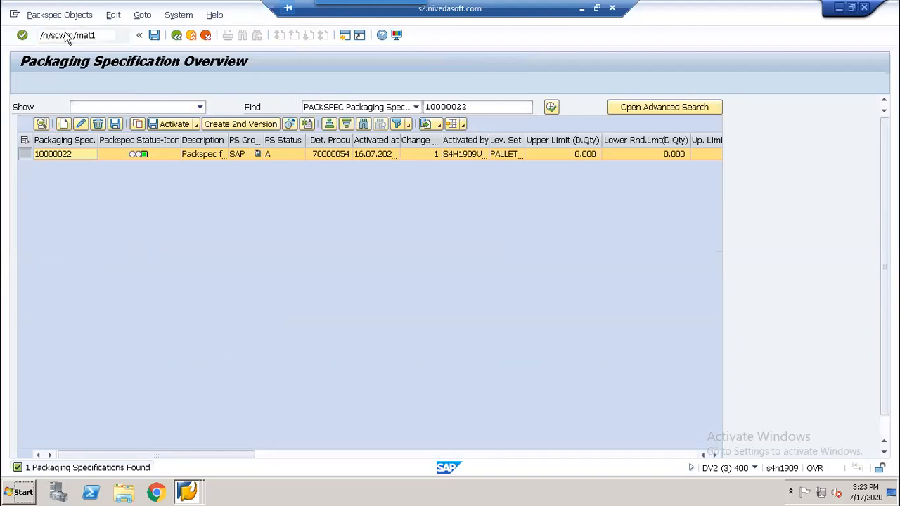
key(Return)
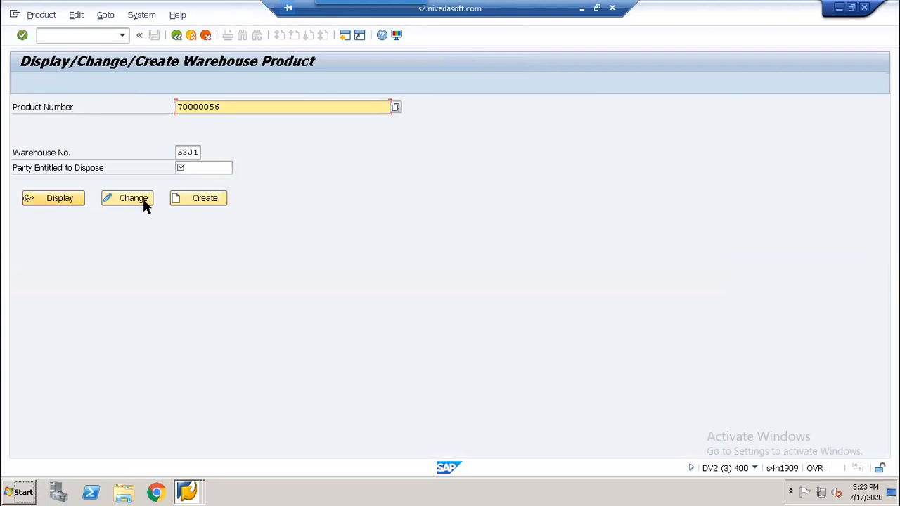
click(201, 201)
- Set the process type determination indicator in the product's warehouse data to 50, Fixed bin Strategy
click(487, 184)
click(527, 183)
click(203, 244)
click(216, 246)
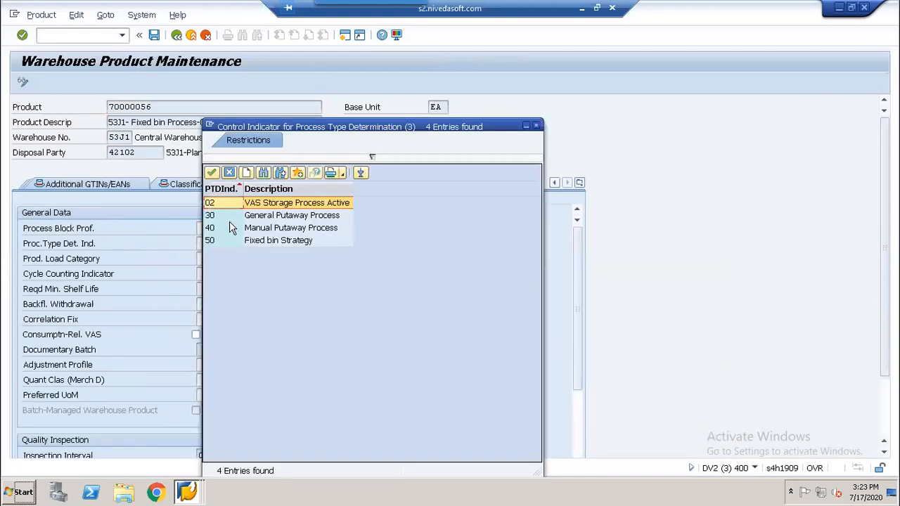
click(216, 240)
click(216, 240)
- Set the putaway control to 5350 and the storage section indicator to 1000 in the product's putaway data
scroll(218, 309, down, 3)
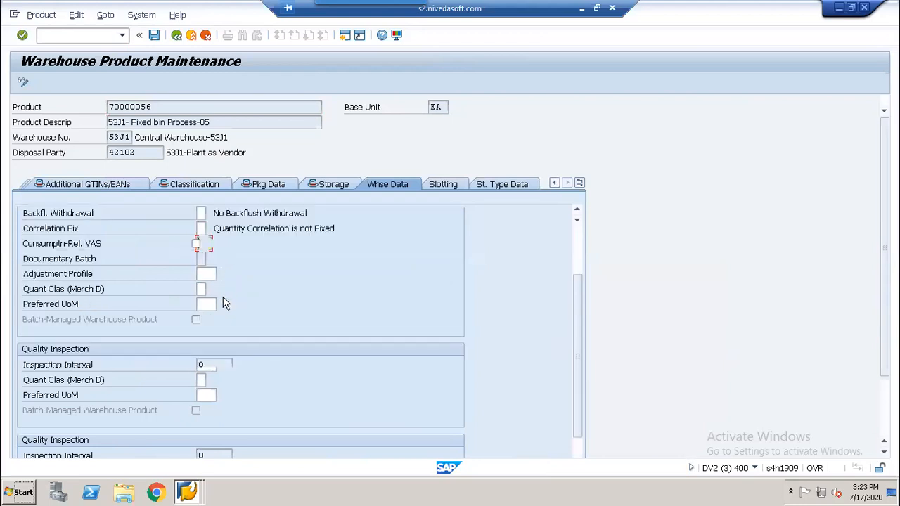
click(209, 396)
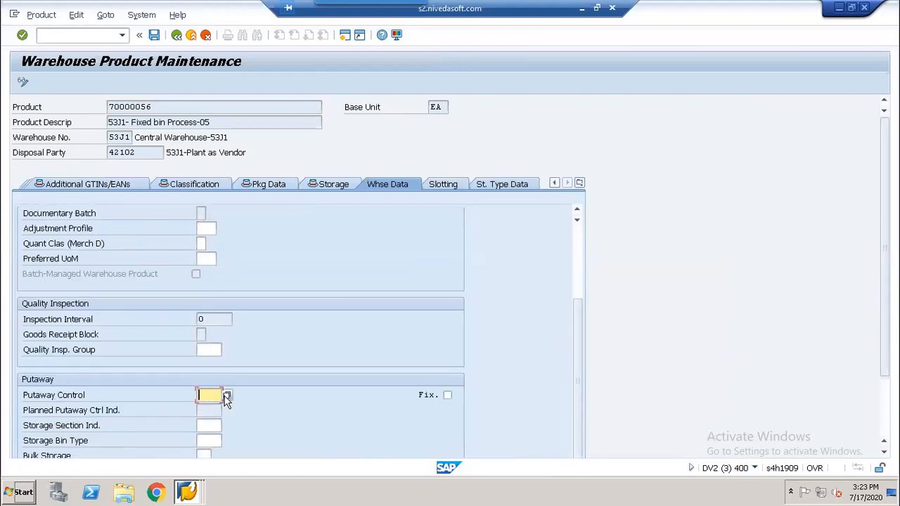
click(226, 396)
click(216, 192)
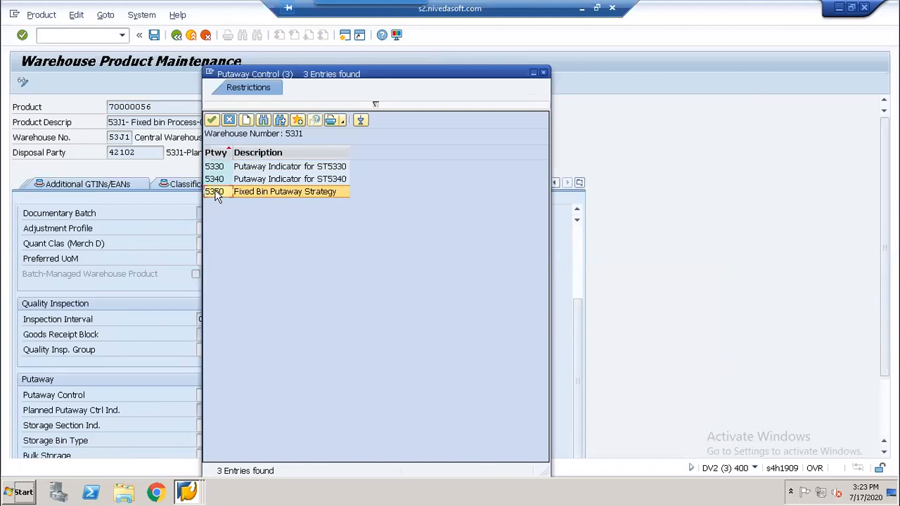
double_click(216, 192)
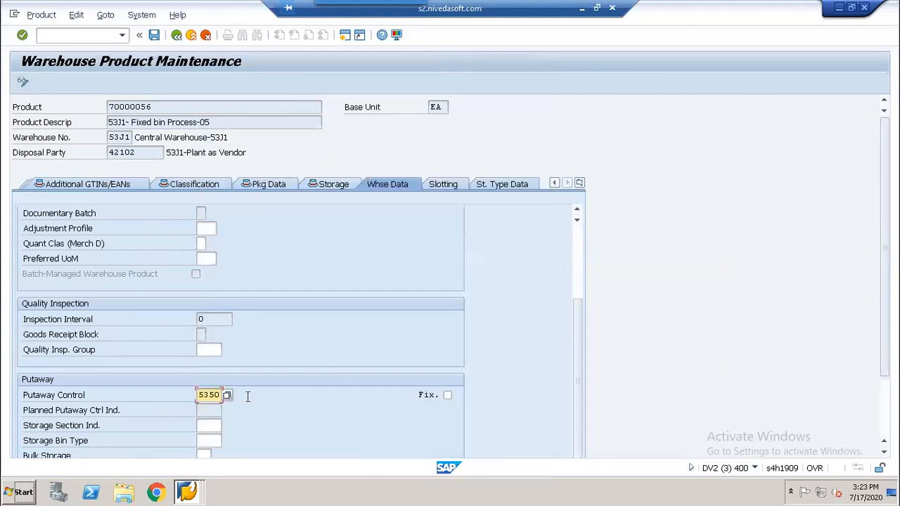
scroll(217, 414, down, 1)
click(211, 381)
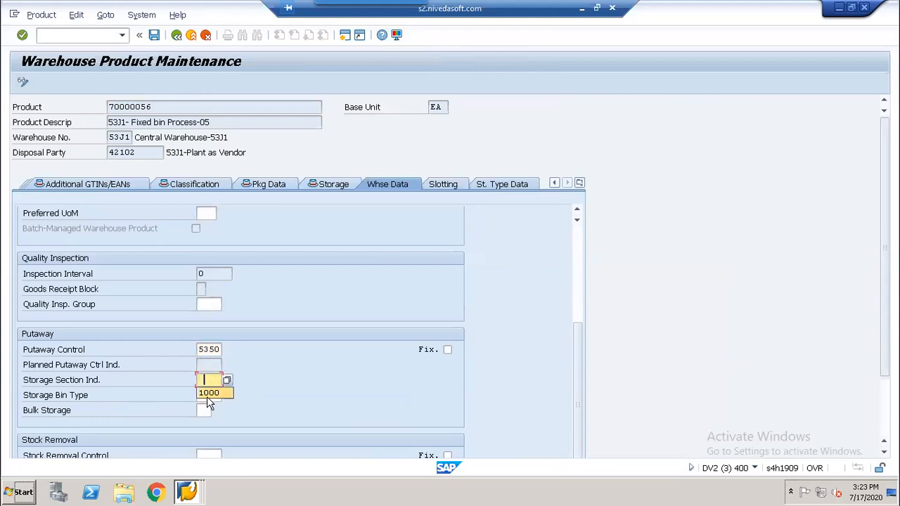
click(208, 394)
key(Return)
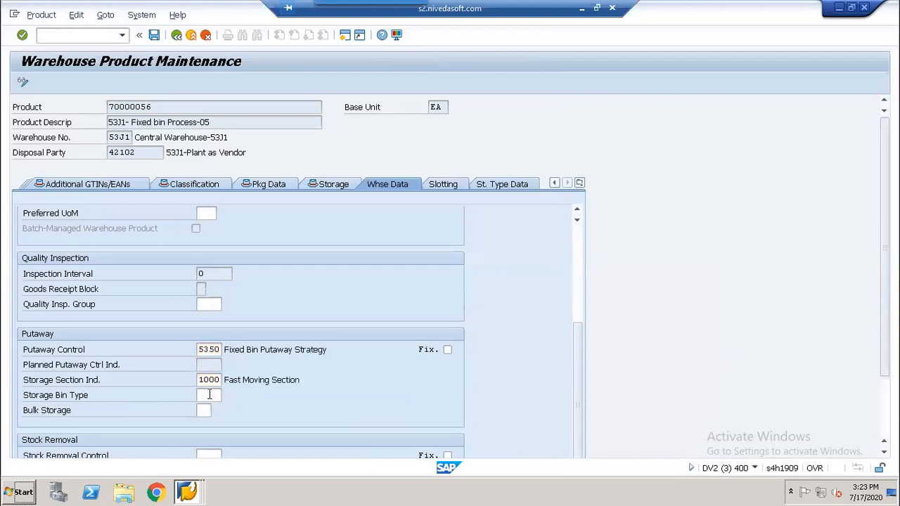
- Review the slotting and storage type data, save the warehouse product, and return to the inbound delivery
click(435, 184)
click(504, 183)
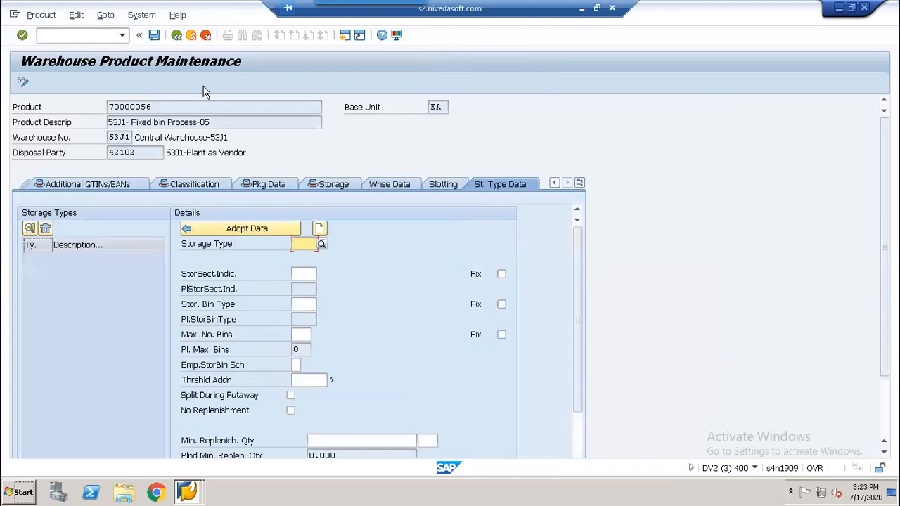
click(155, 35)
click(177, 35)
key(alt+Tab)
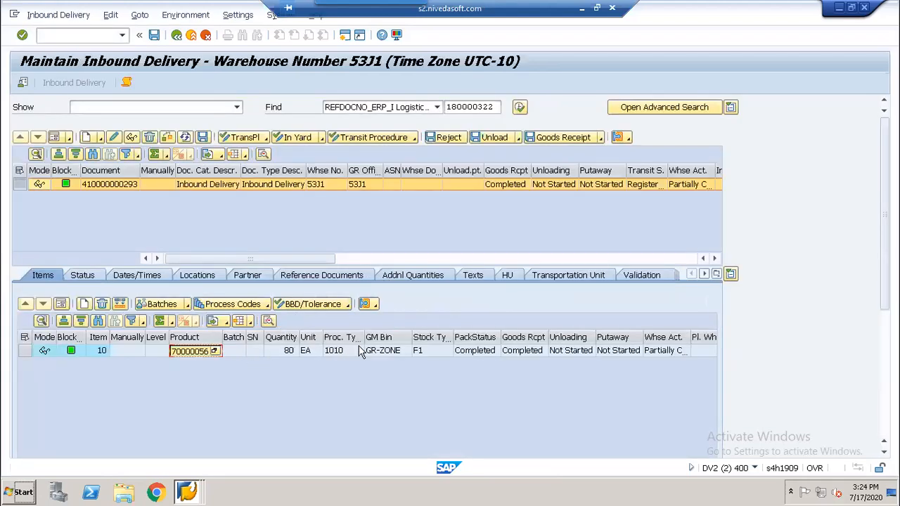
- Try again to create a putaway warehouse task for delivery item 10, and dismiss the message log
click(358, 351)
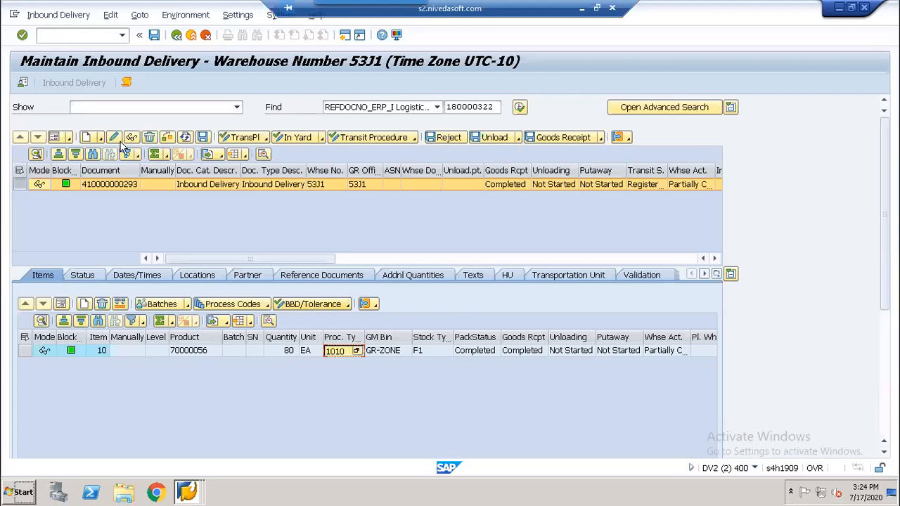
click(67, 17)
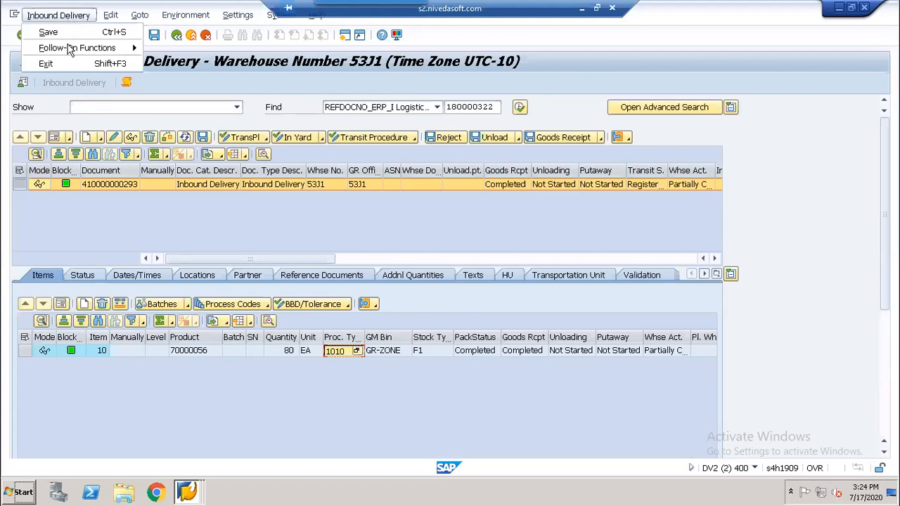
mouse_move(70, 47)
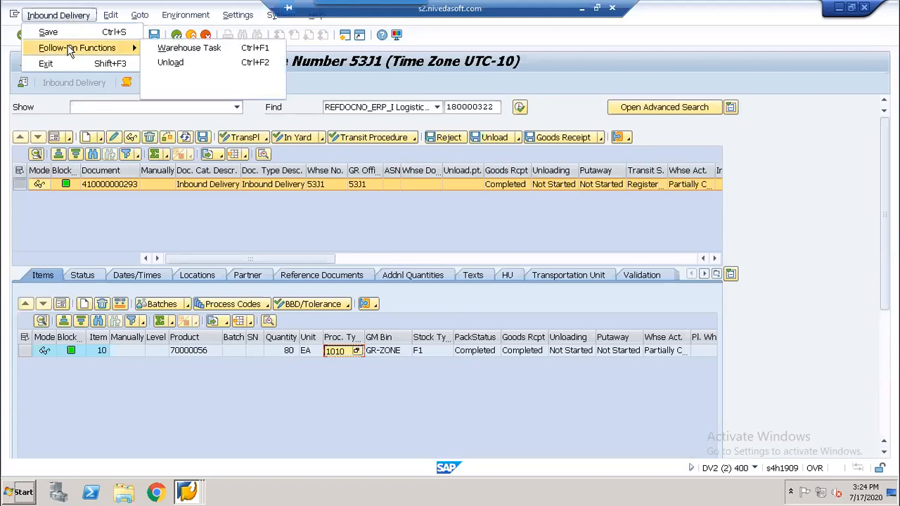
click(179, 49)
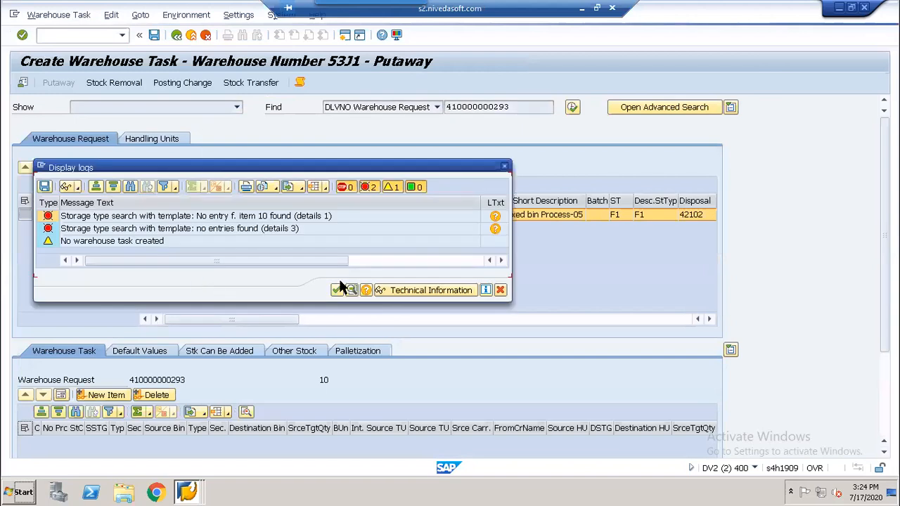
click(337, 291)
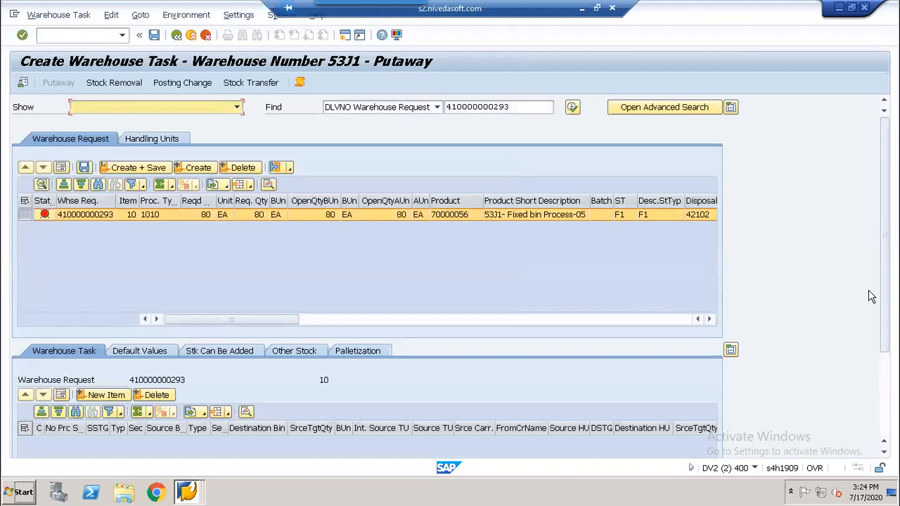
- Examine the detailed warehouse task creation log, focusing on the source determination and storage type search messages
click(300, 83)
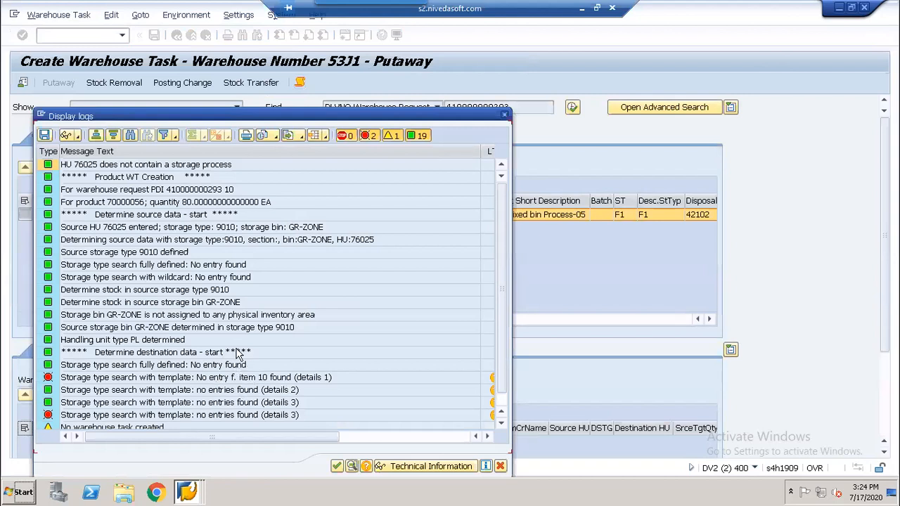
click(257, 242)
click(210, 364)
click(211, 378)
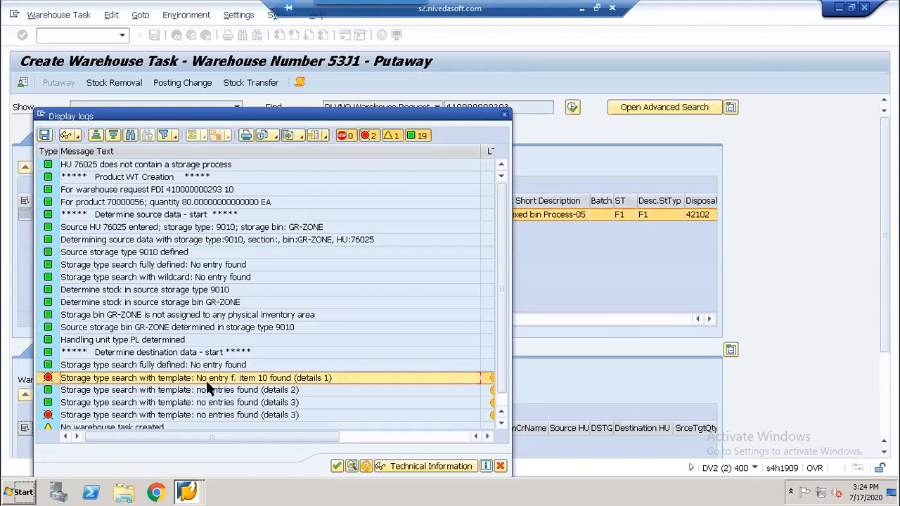
click(209, 390)
click(502, 116)
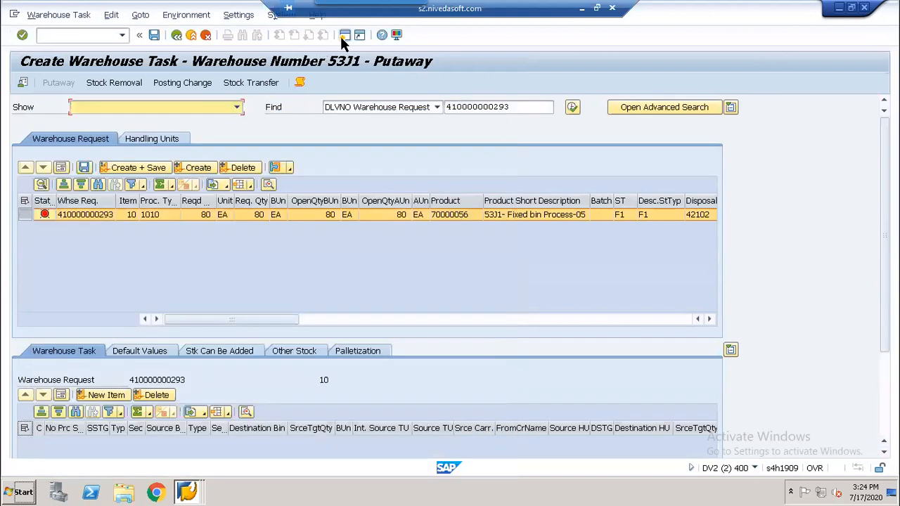
- Open the SAP Customizing Implementation Guide in a new session and expand Extended Warehouse Management under SCM Extended Warehouse Management
click(344, 36)
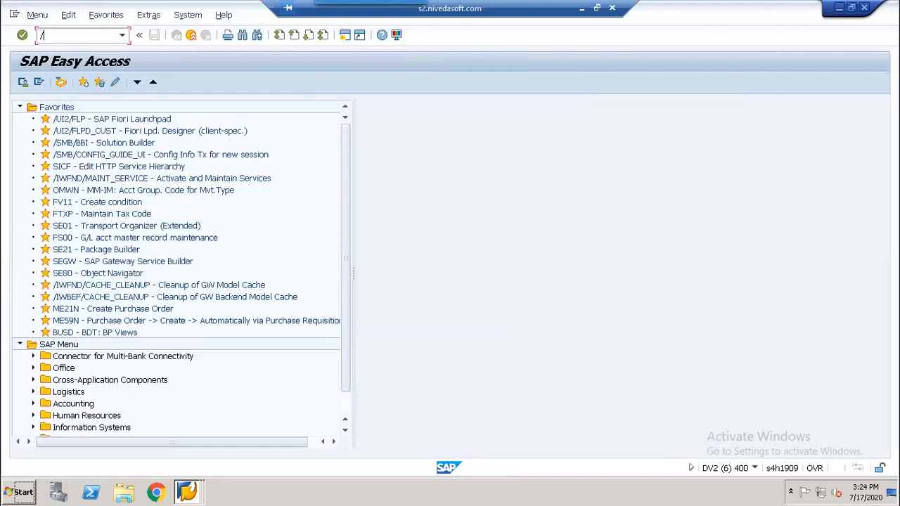
key(Return)
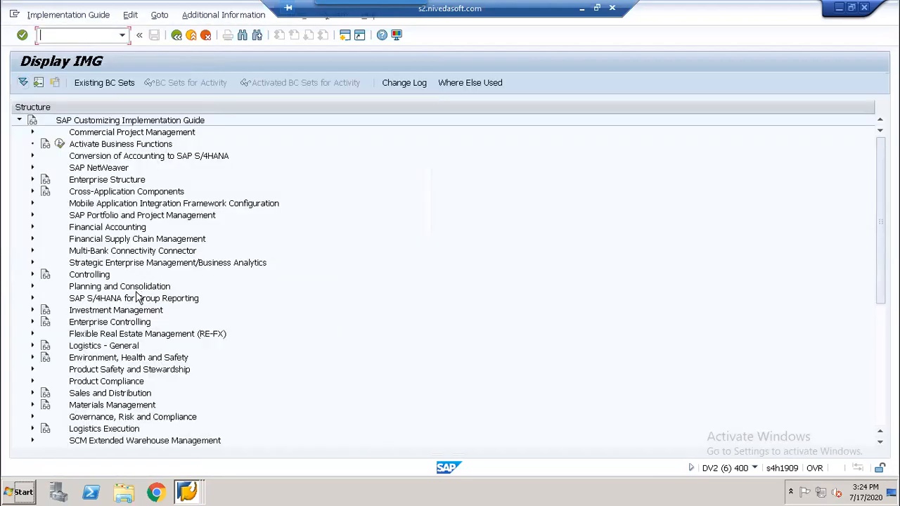
click(120, 349)
scroll(106, 341, down, 2)
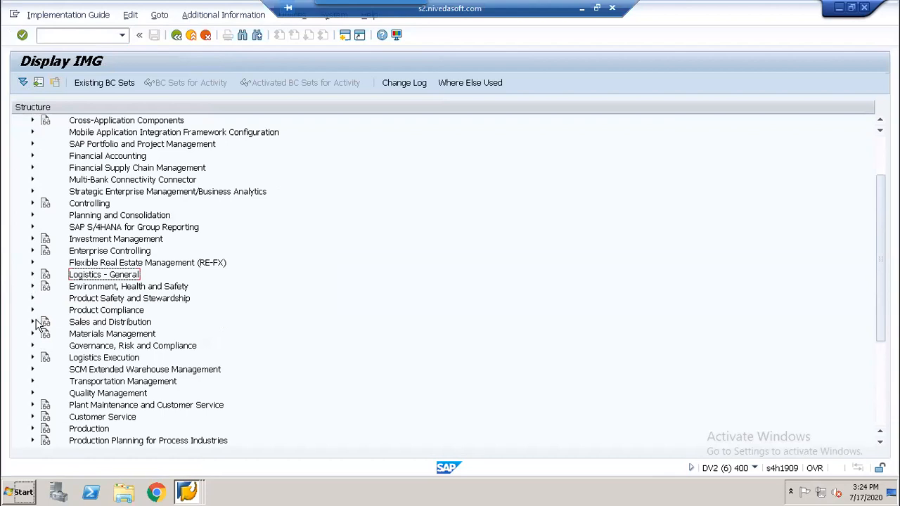
click(31, 371)
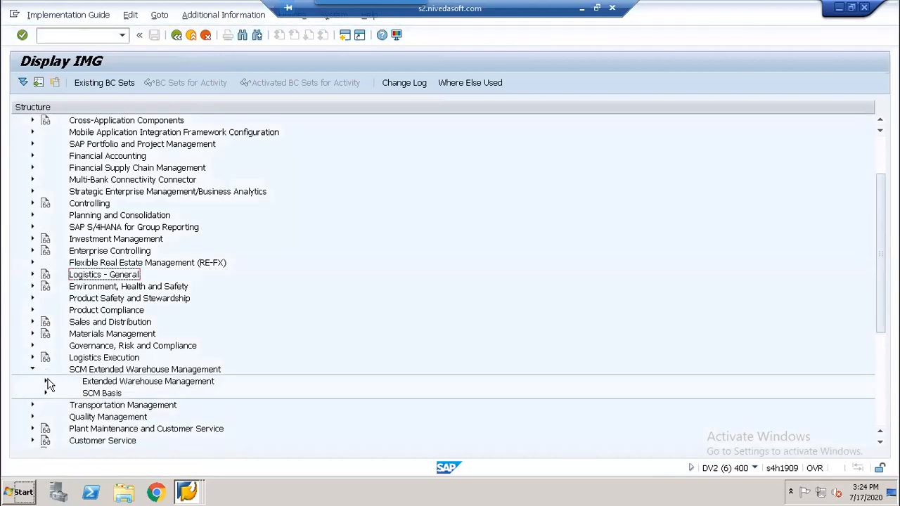
click(45, 382)
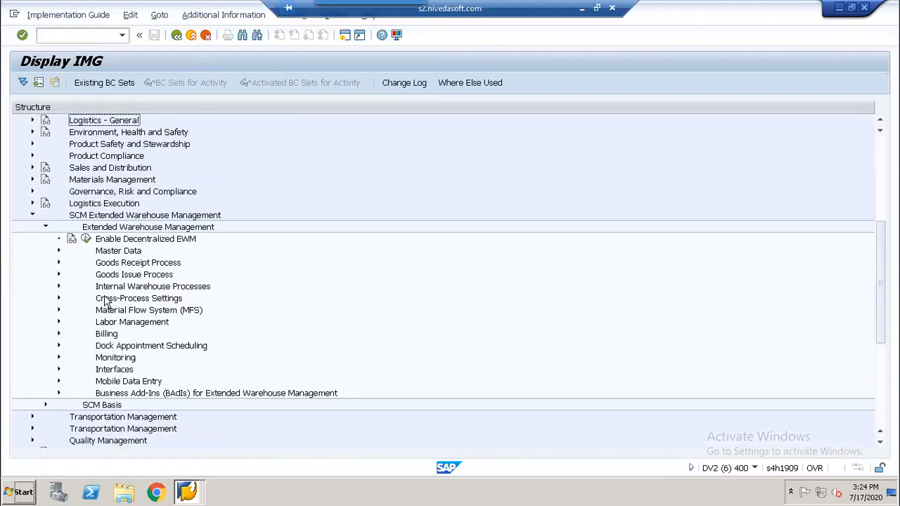
- Open the activity Specify Storage Type Search Sequence for Putaway within the Storage Type Search strategies of the Goods Receipt Process
click(58, 263)
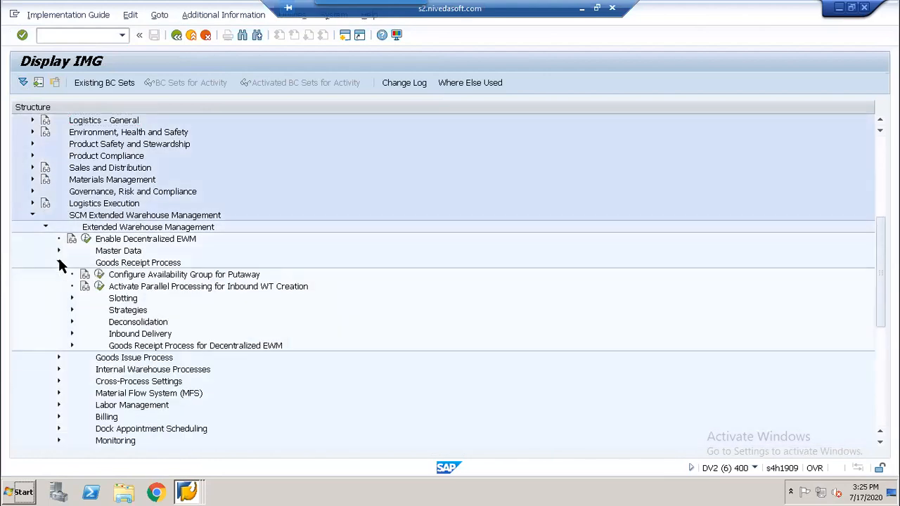
click(72, 311)
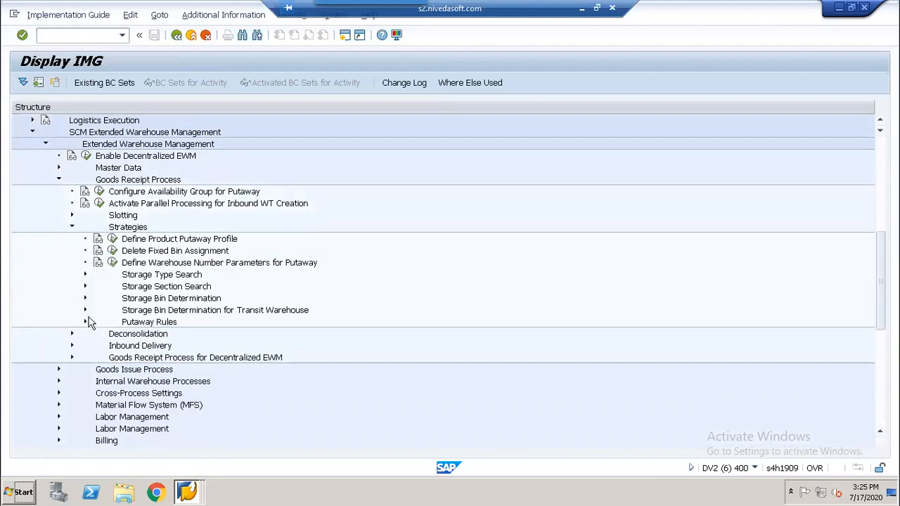
click(85, 276)
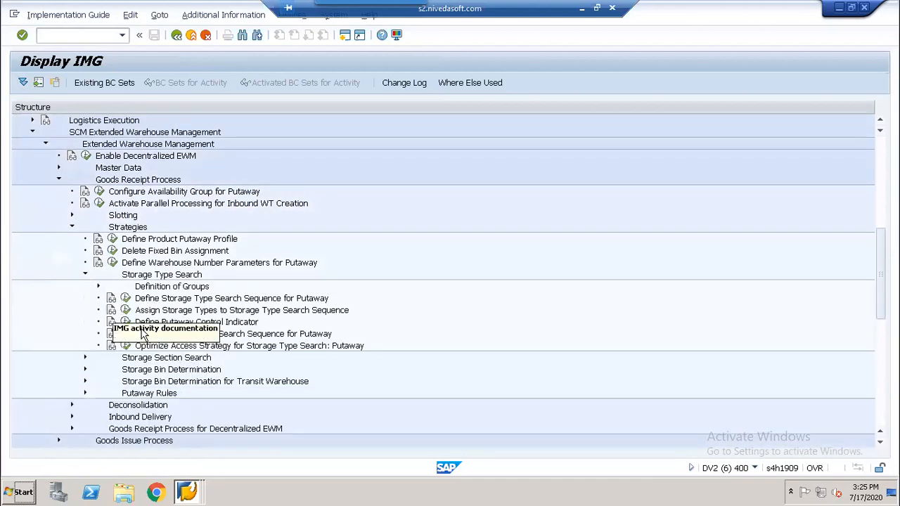
click(169, 253)
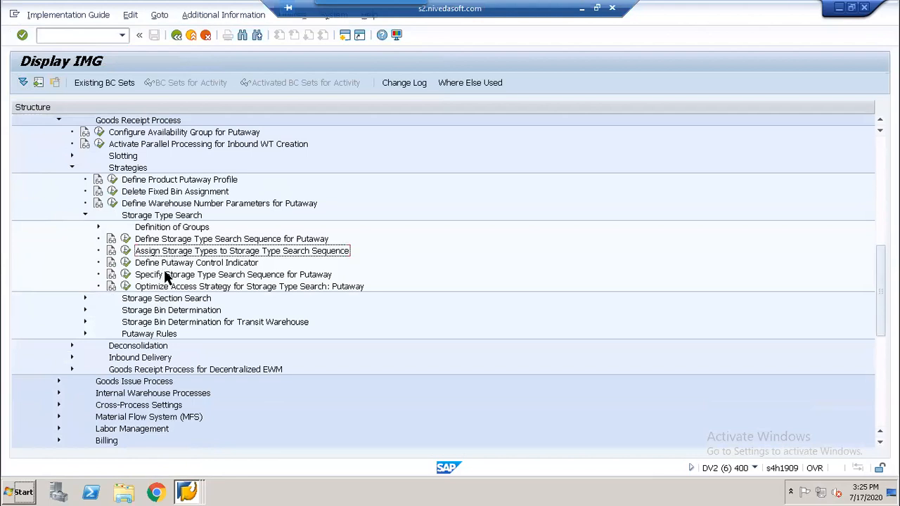
click(125, 274)
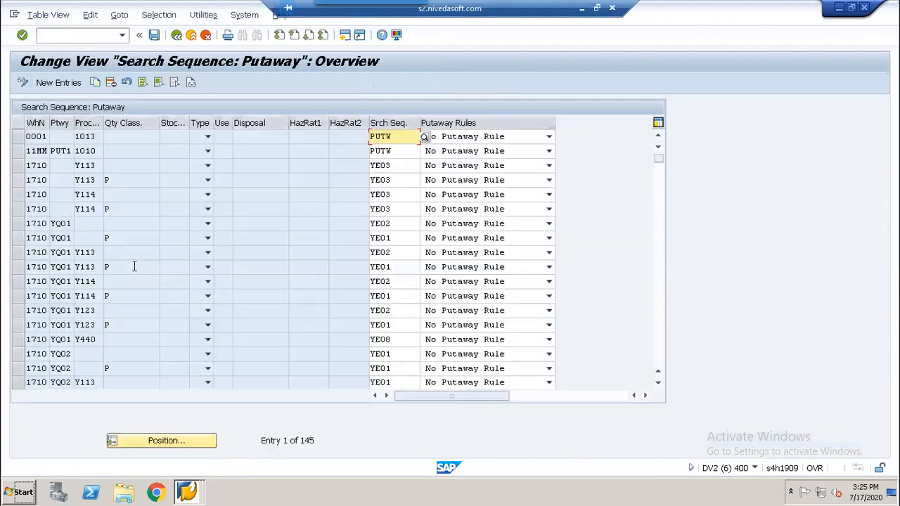
- Locate and select the putaway search sequence entry for warehouse 53J1 with putaway control 5350
click(166, 440)
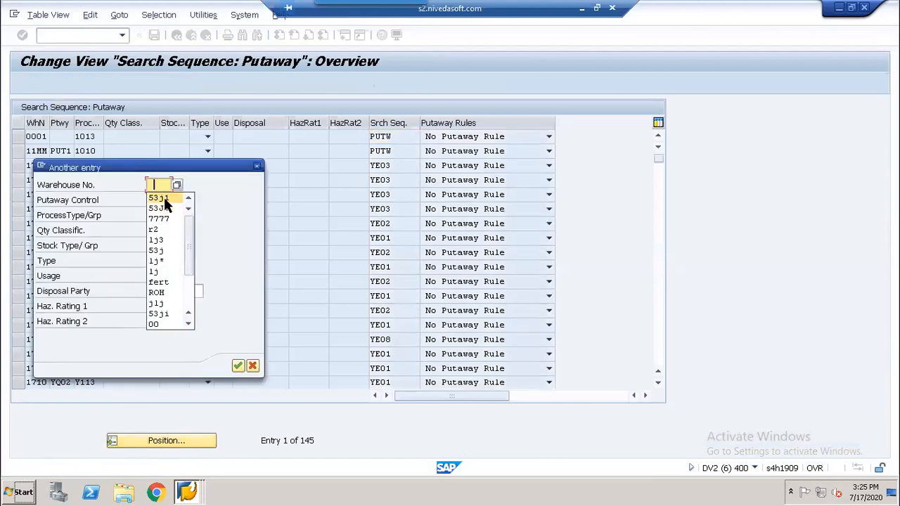
click(166, 198)
click(166, 201)
text(5350)
key(Return)
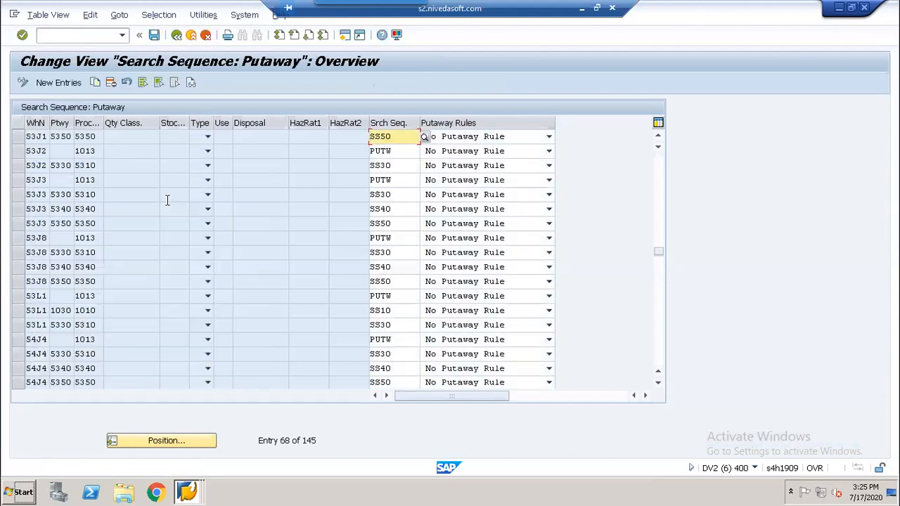
click(17, 136)
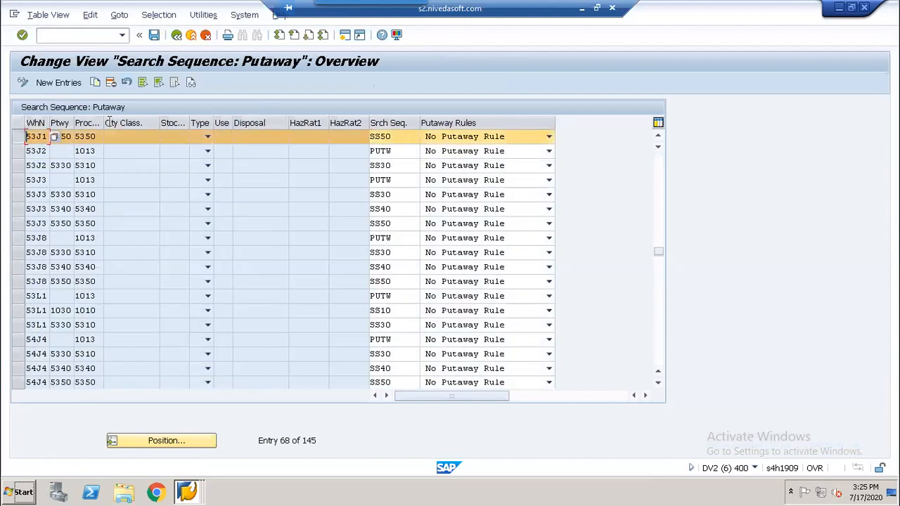
- Copy the putaway search sequence entry for warehouse 53J1, control 5350, with process type 1010, save it and leave the view
click(95, 83)
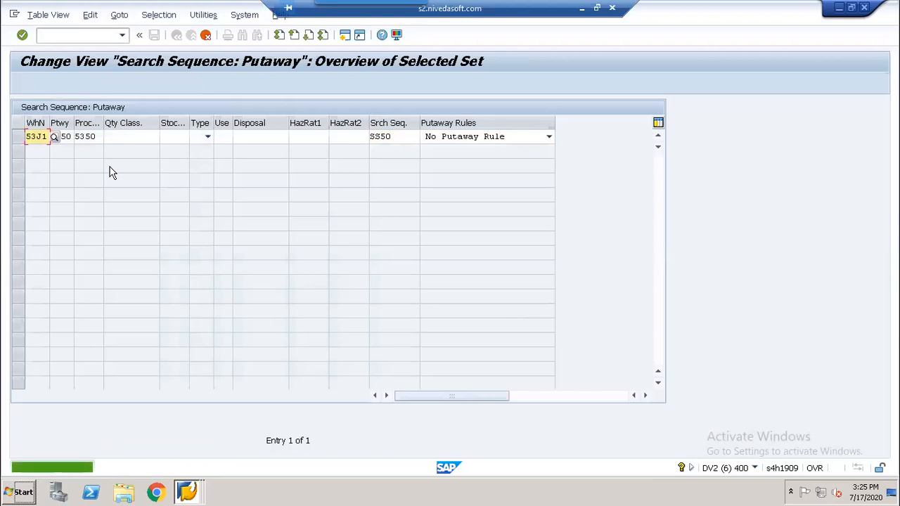
key(Tab)
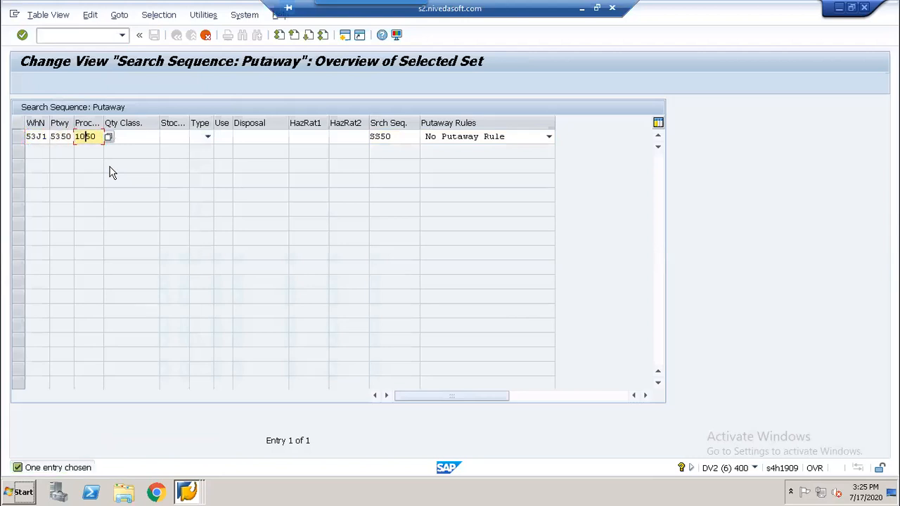
text(1010)
key(Return)
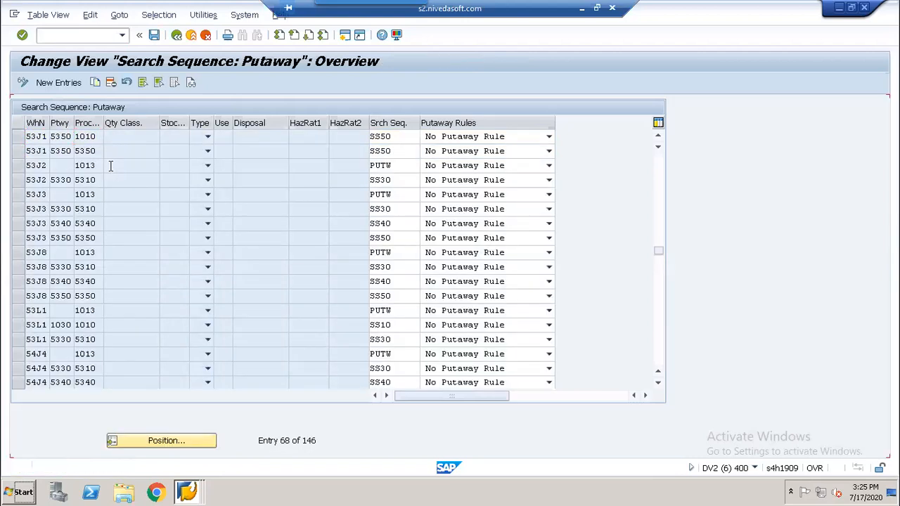
key(ctrl+s)
click(243, 230)
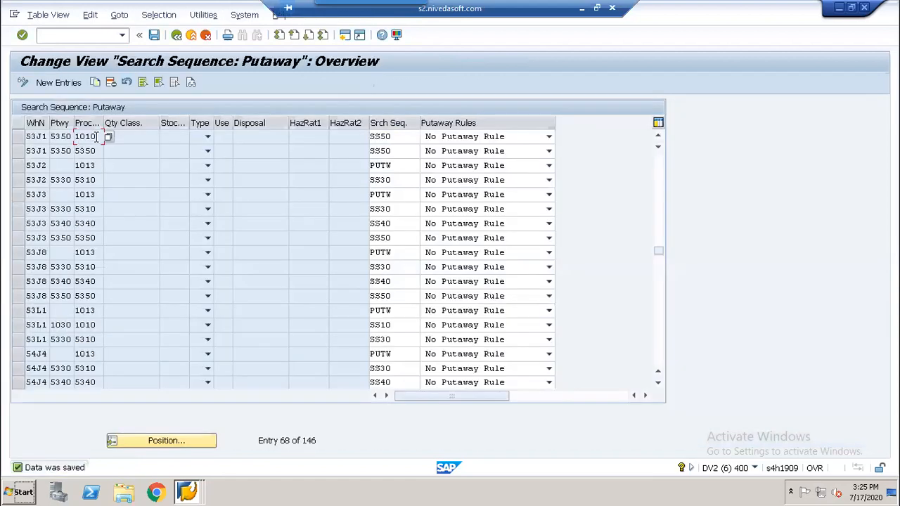
double_click(87, 137)
click(177, 35)
- Discard the unsaved warehouse task data, reload the inbound delivery and reopen its follow-on warehouse task creation
key(alt+Tab)
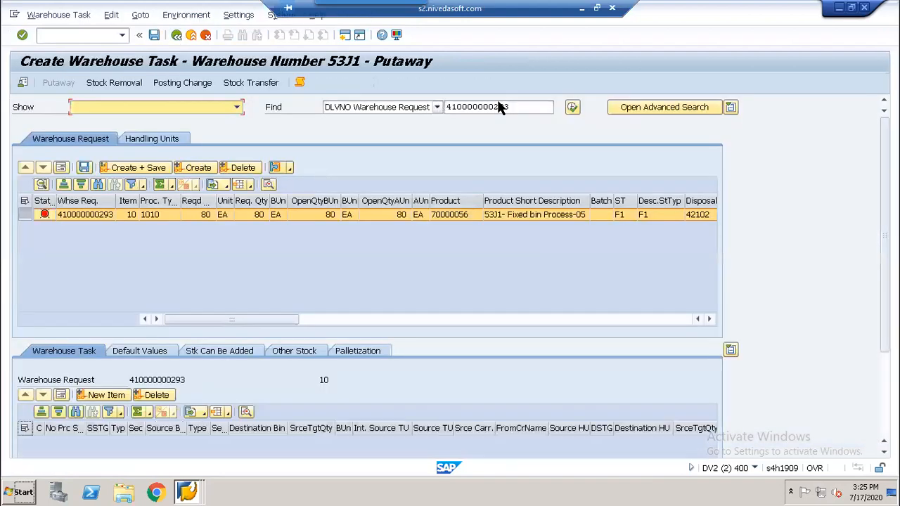
click(179, 36)
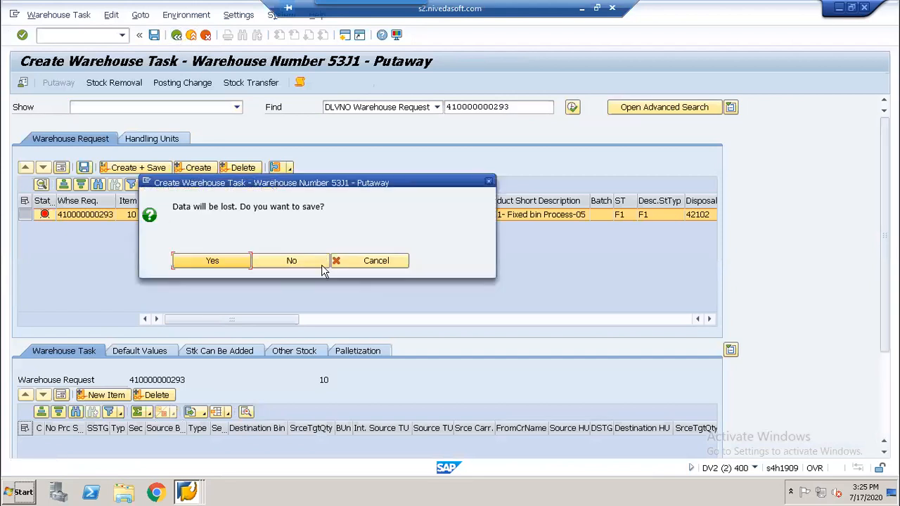
click(304, 260)
click(519, 107)
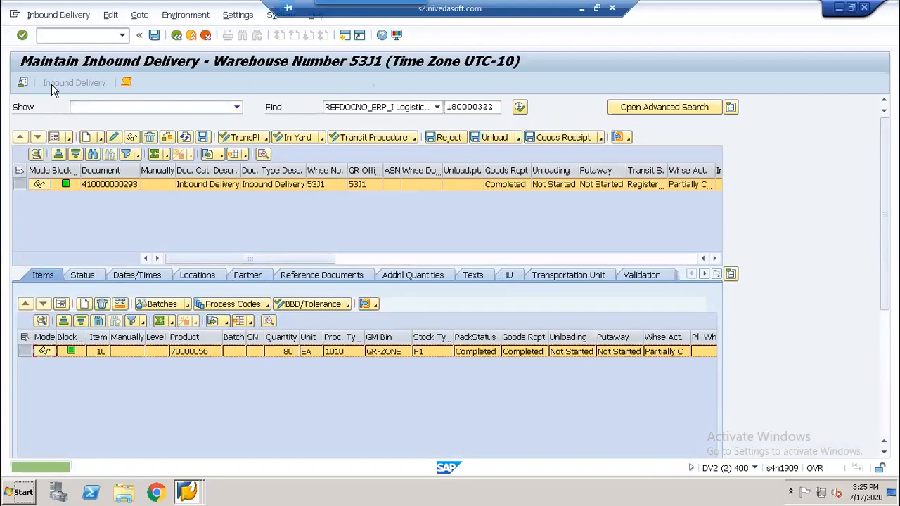
click(76, 16)
mouse_move(73, 49)
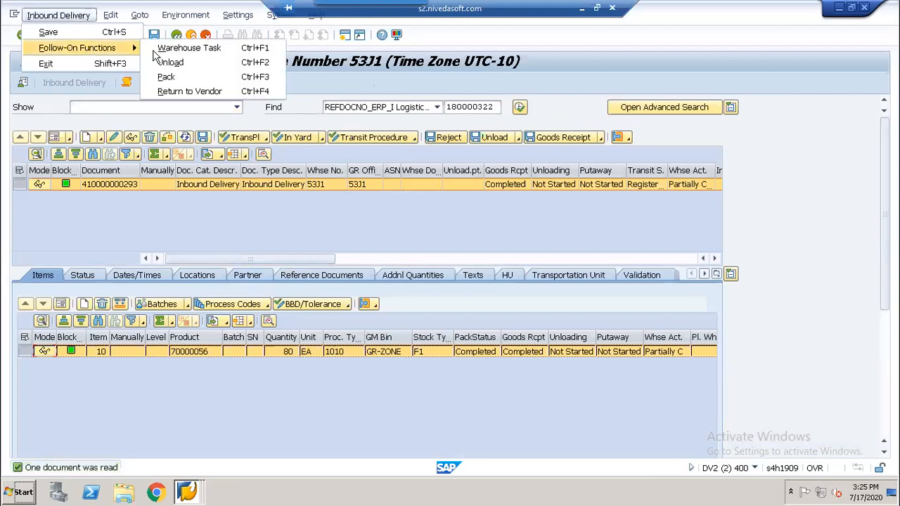
click(169, 50)
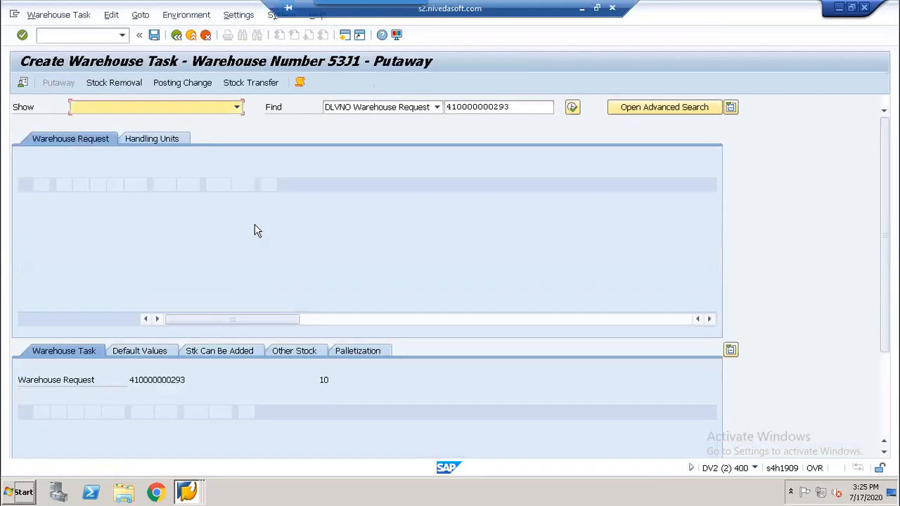
- Create and save the putaway warehouse task for product 70000056, and confirm it
click(202, 167)
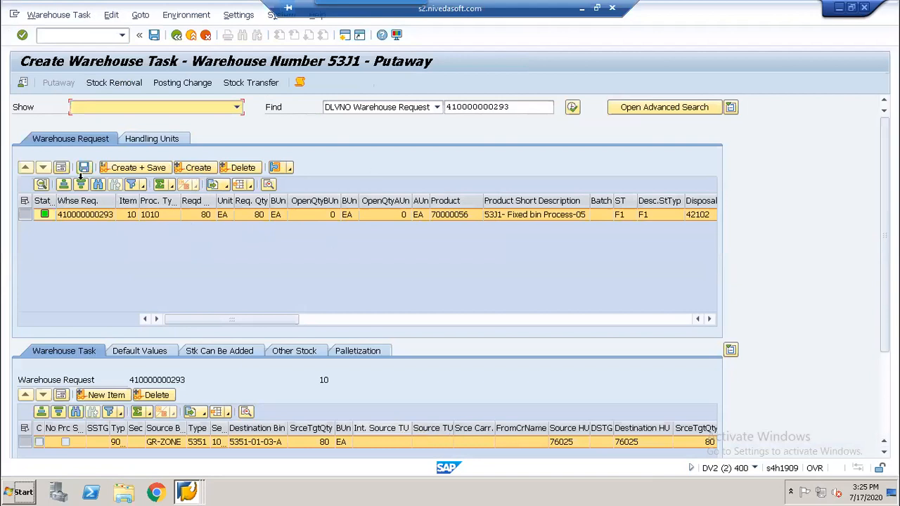
click(84, 168)
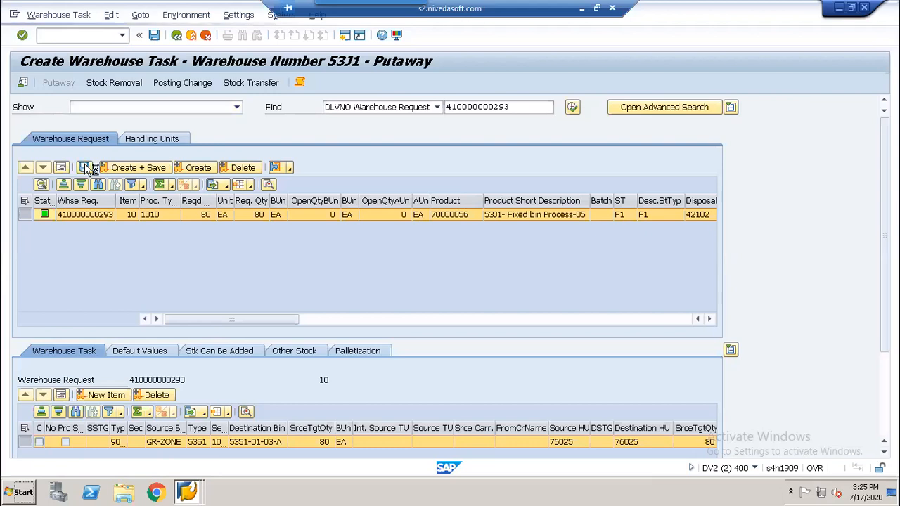
click(57, 16)
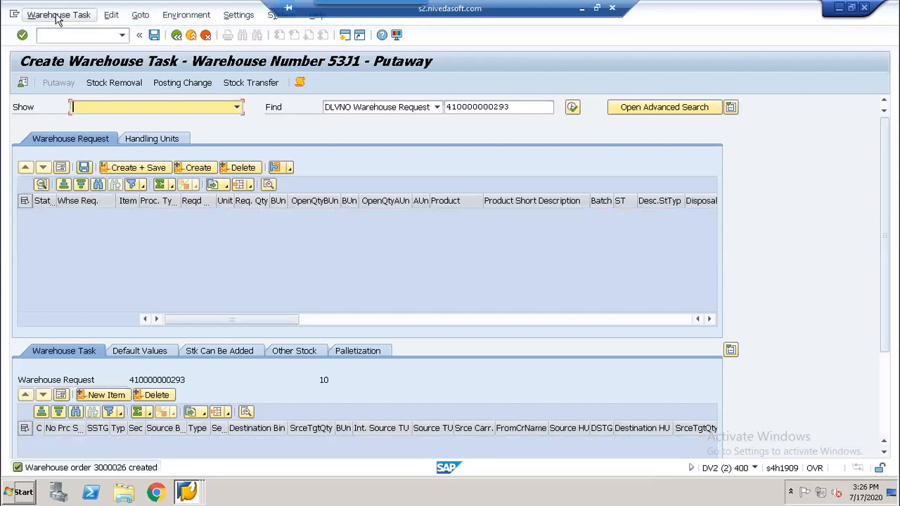
click(55, 63)
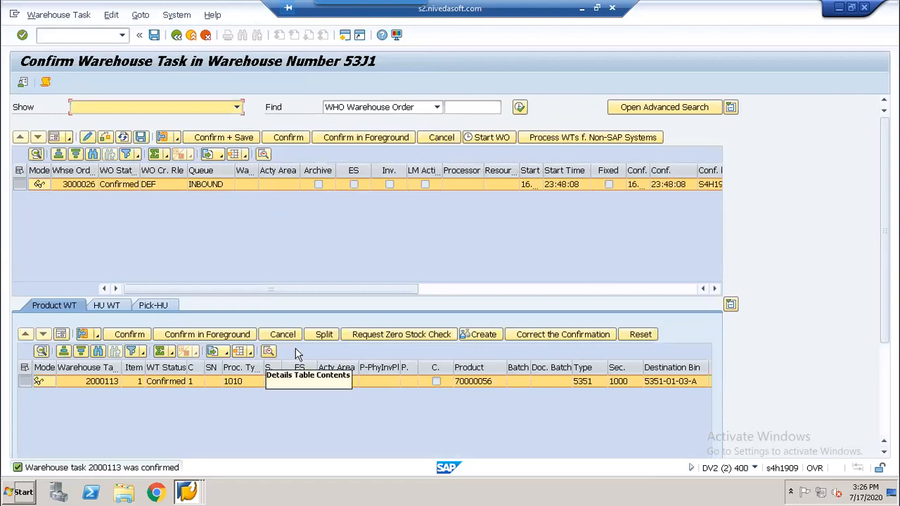
- Switch to the inbound delivery session and start a new inbound delivery from the open purchase order item for material 70000056
key(alt+Tab)
key(Tab)
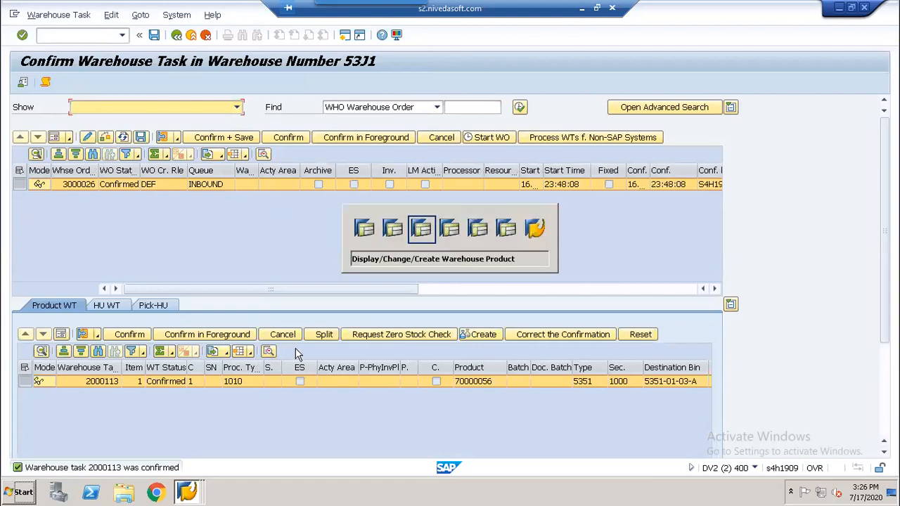
key(Tab)
key(Tab)
key(Tab)
click(79, 15)
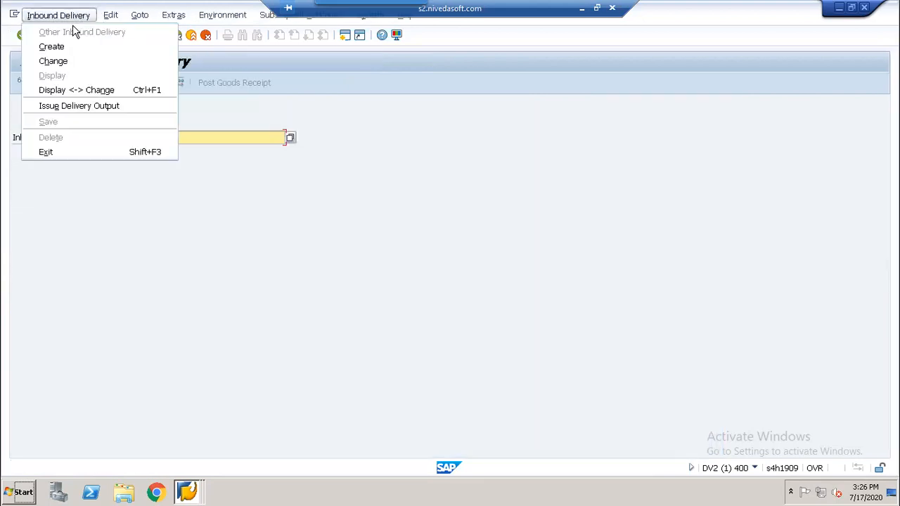
click(55, 49)
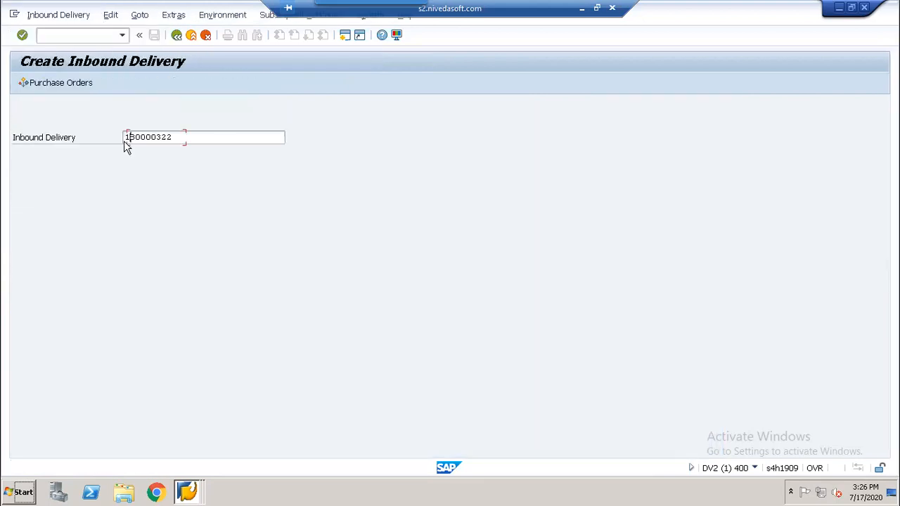
click(74, 82)
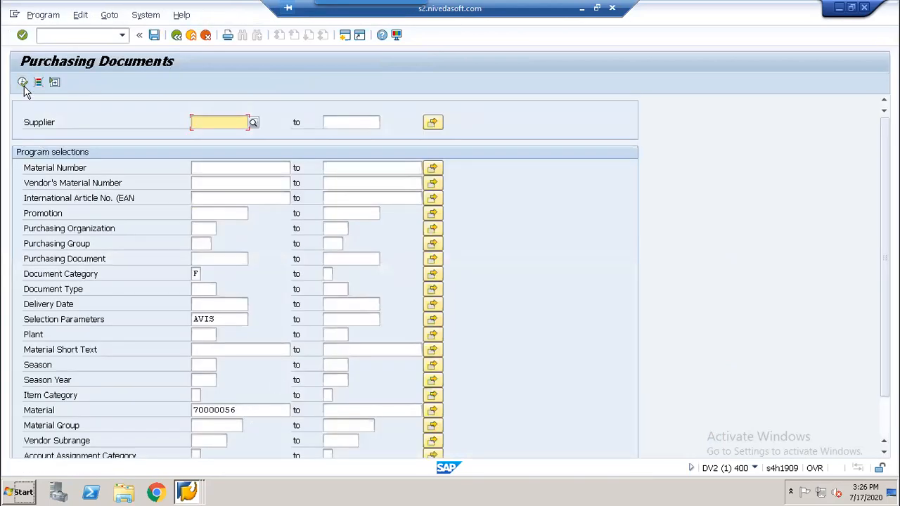
click(23, 83)
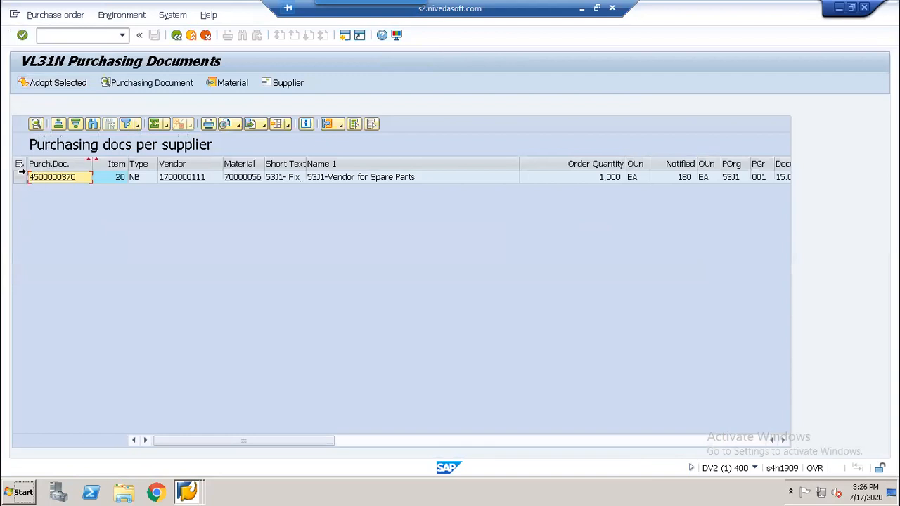
click(19, 177)
click(71, 83)
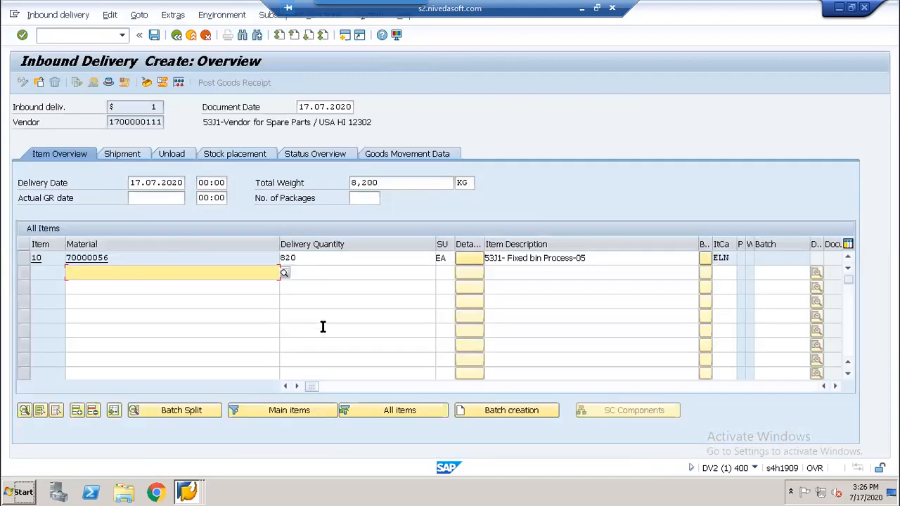
- Set the delivery quantity of item 10 to 120 EA and save the inbound delivery
click(313, 257)
key(BackSpace)
key(BackSpace)
key(BackSpace)
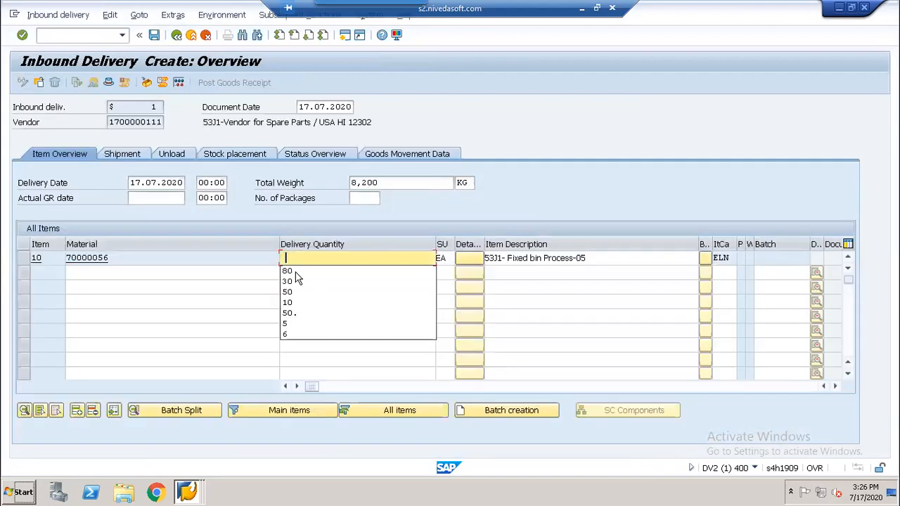
click(292, 258)
text(1)
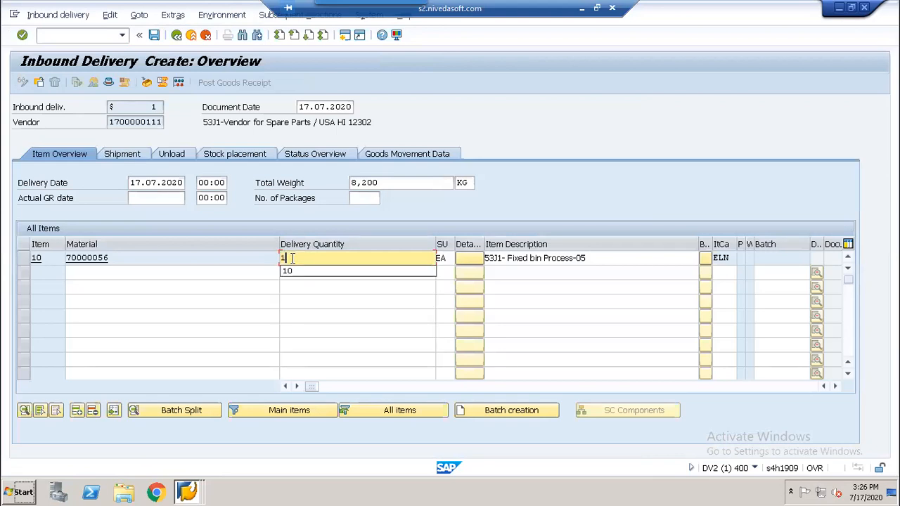
text(2)
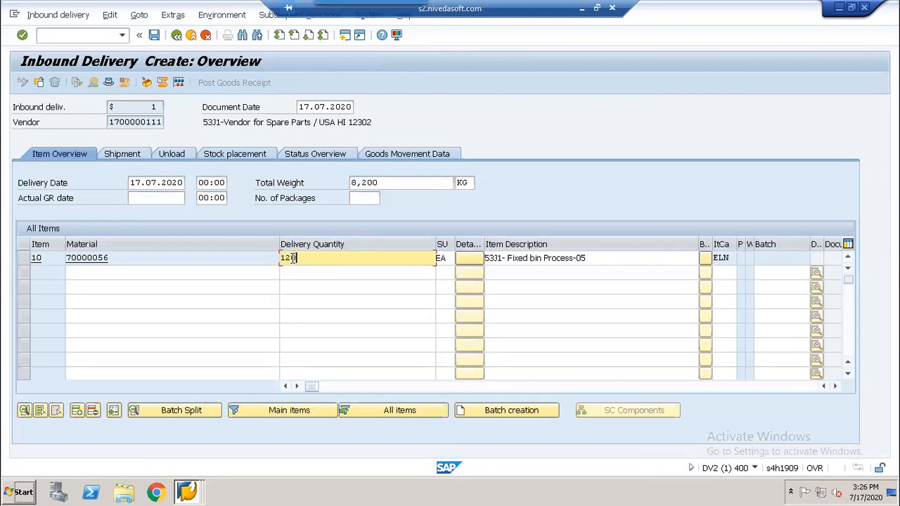
text(0)
key(Return)
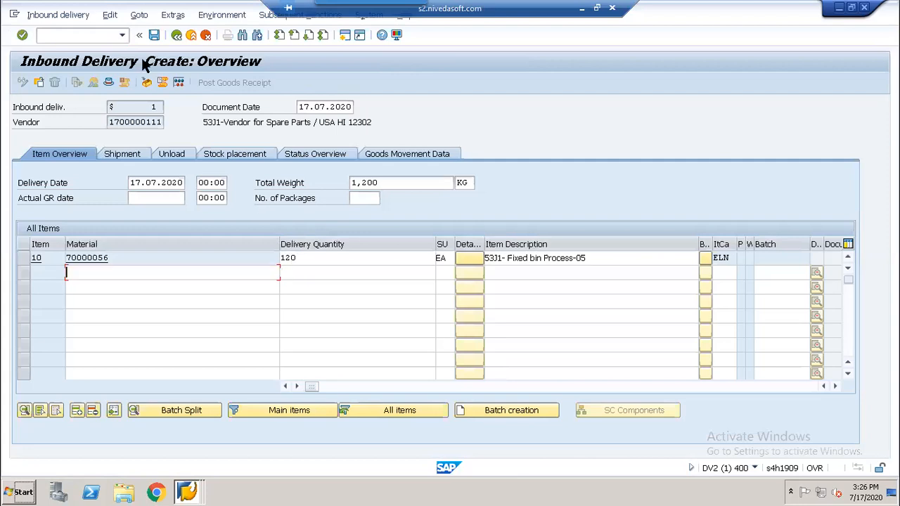
click(154, 35)
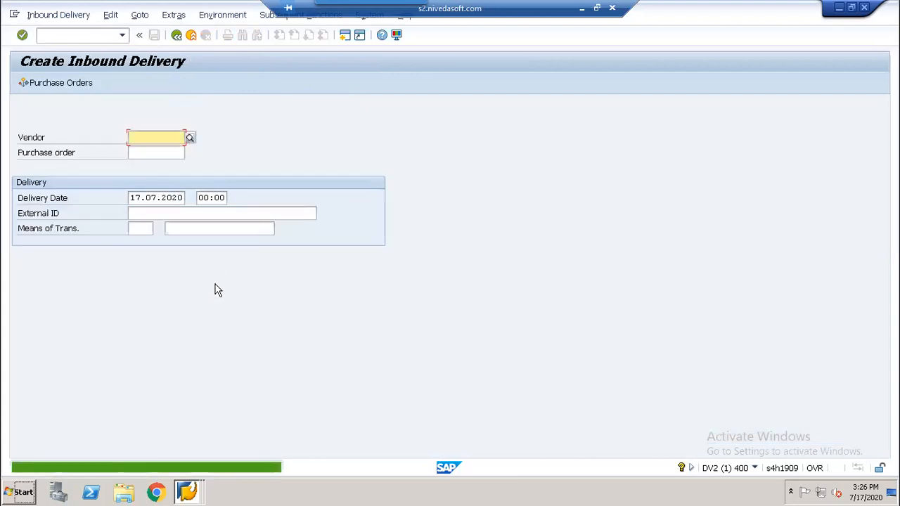
- Return to inbound delivery maintenance for warehouse 53J1 and find the new delivery by its ERP number 180000325
key(alt+Tab)
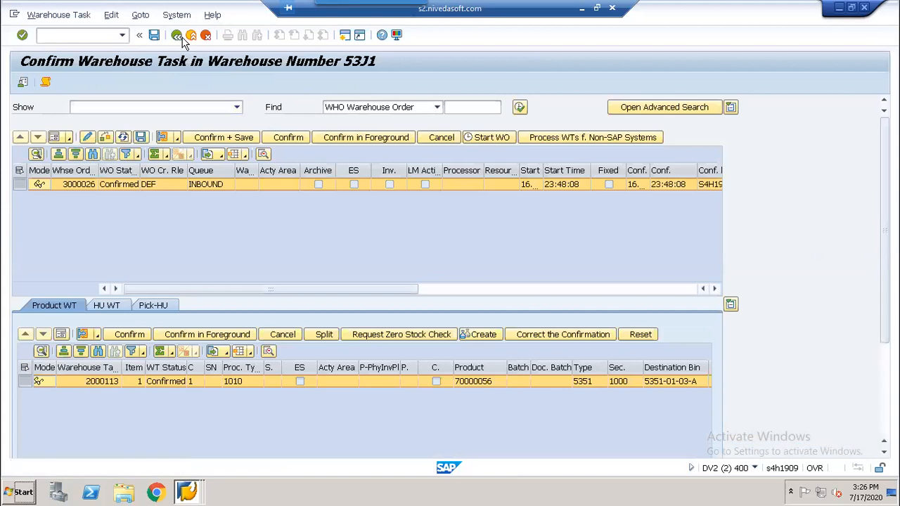
click(177, 35)
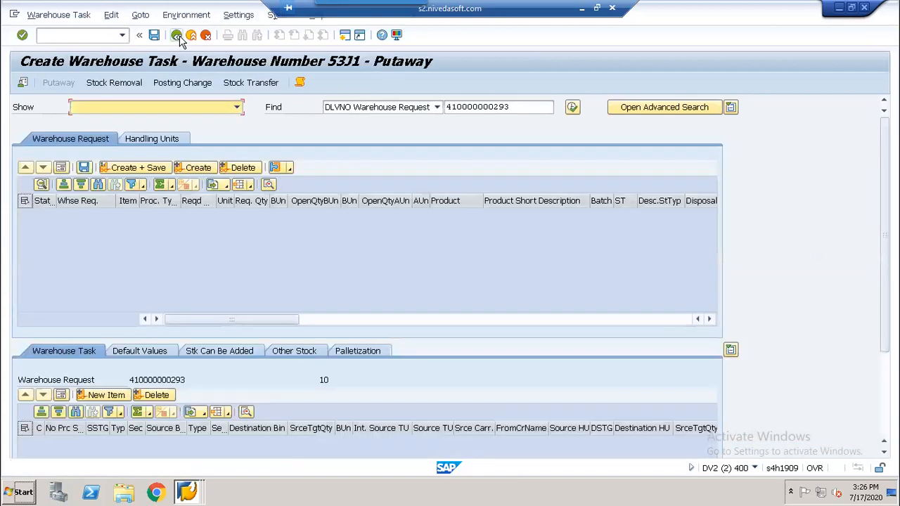
click(177, 35)
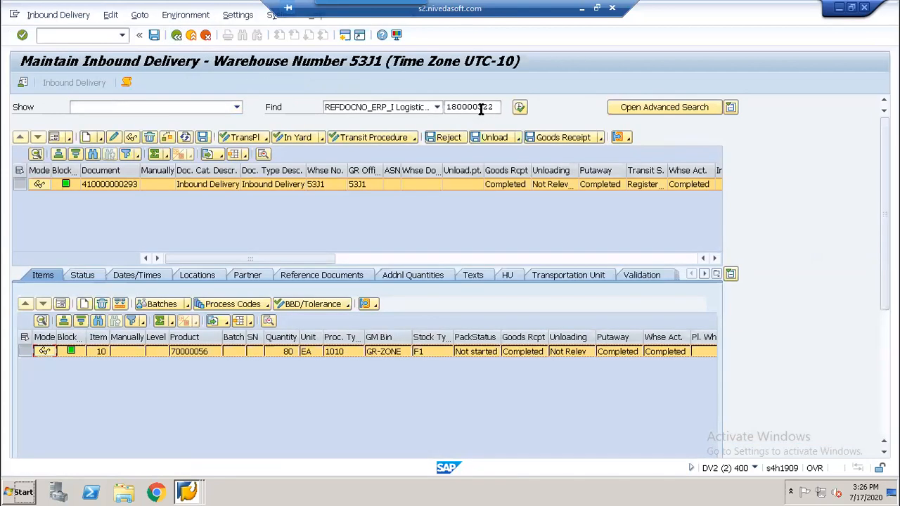
key(alt+Tab)
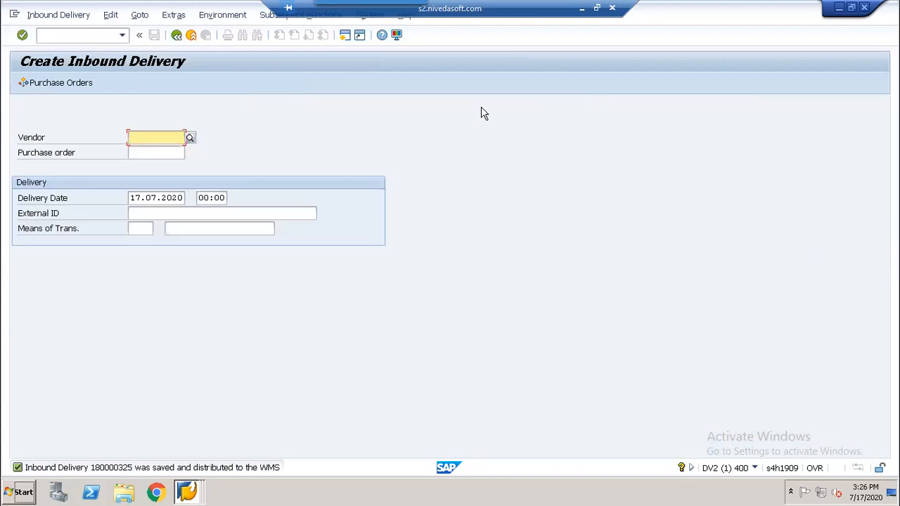
key(alt+Tab)
click(482, 106)
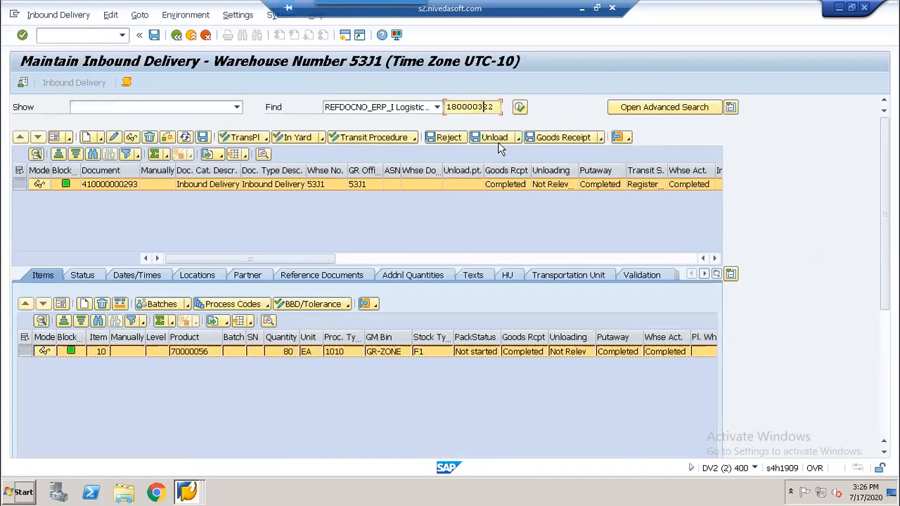
text(25)
key(Return)
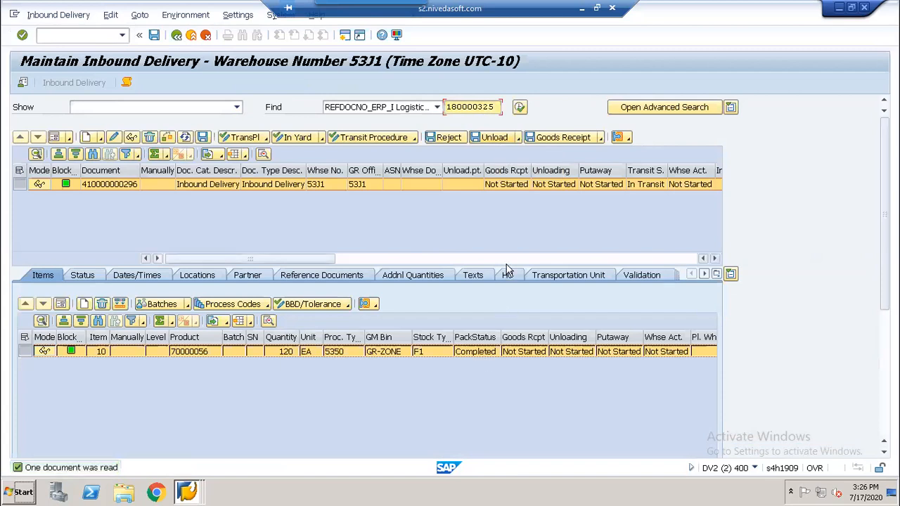
- Display the delivery's handling units, select both of them and open them in the packing work center
click(508, 275)
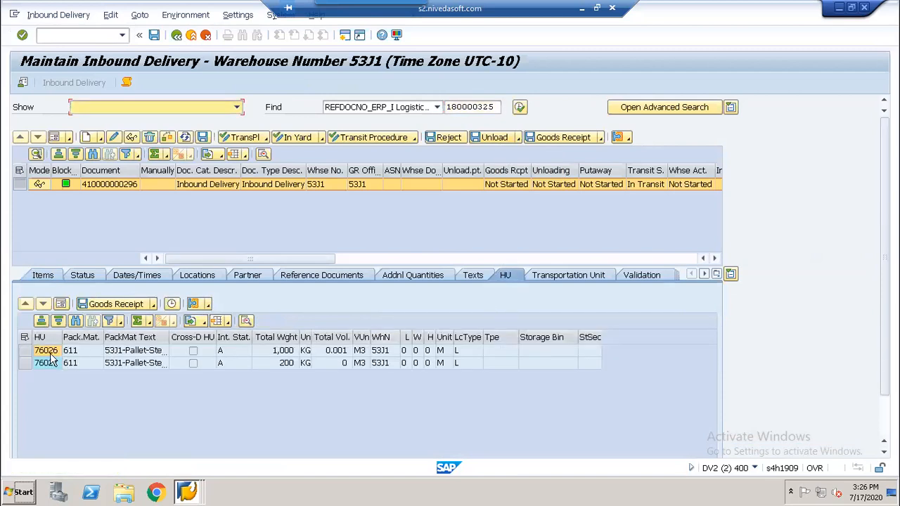
click(26, 350)
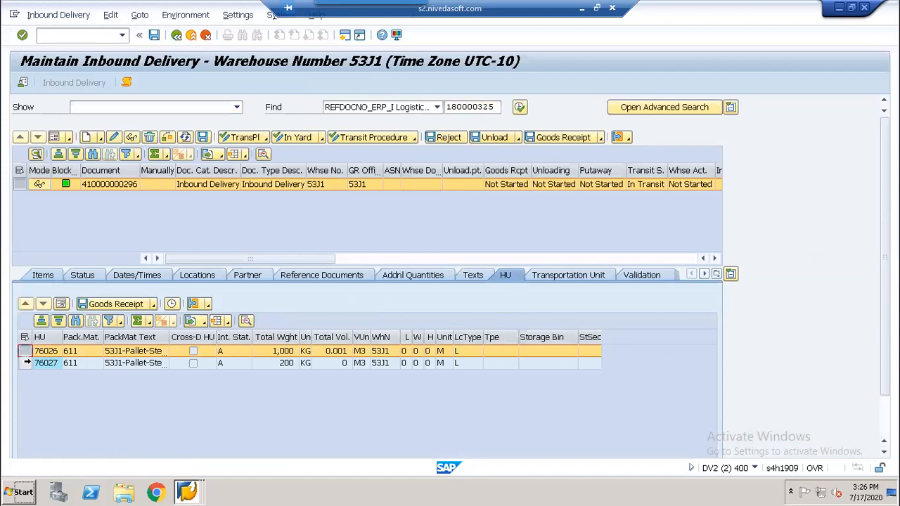
click(25, 363)
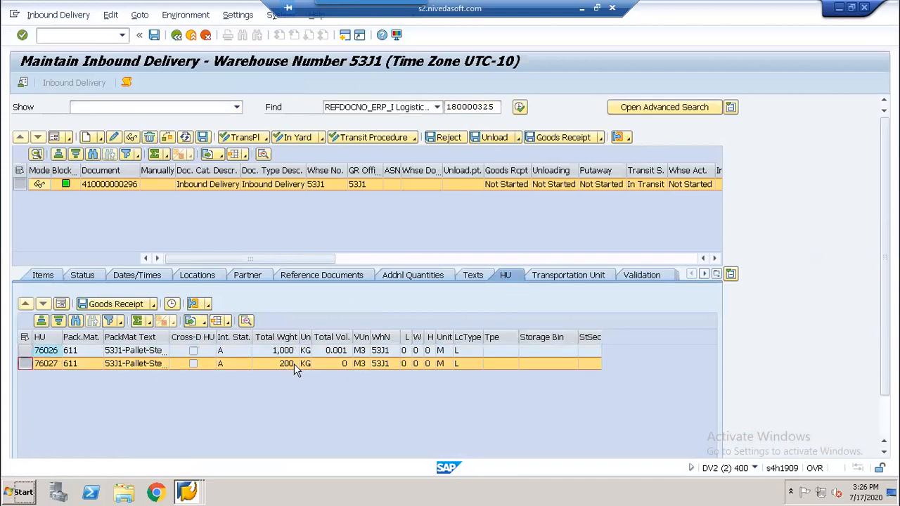
click(24, 338)
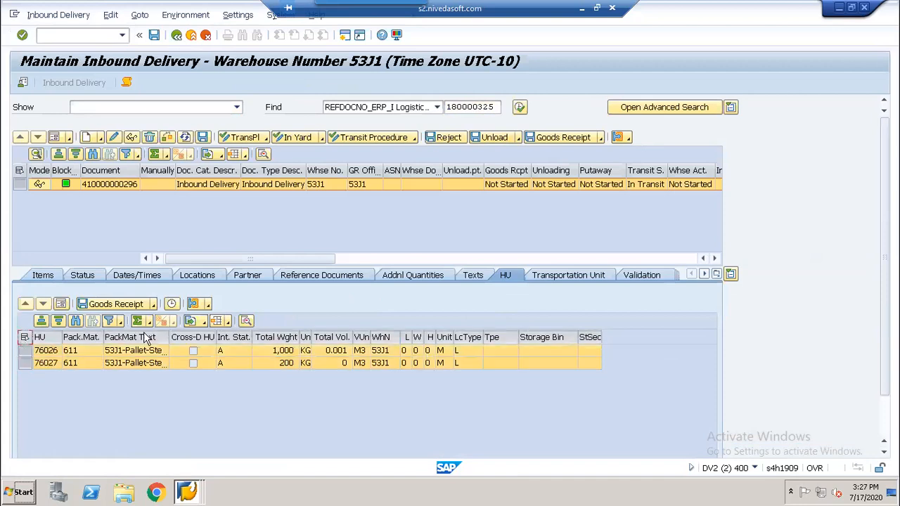
click(194, 306)
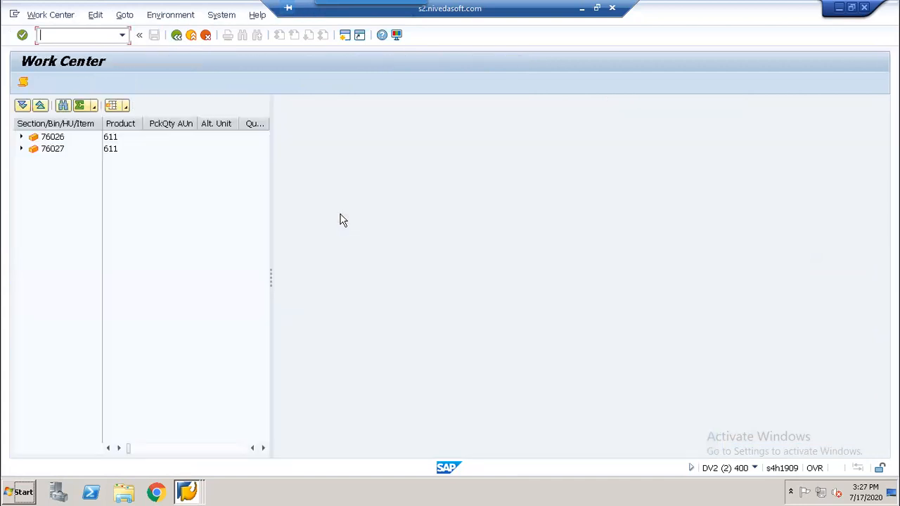
- Examine the details of handling unit 76026, including its packaging specification and packed item, and return to the inbound delivery
double_click(53, 138)
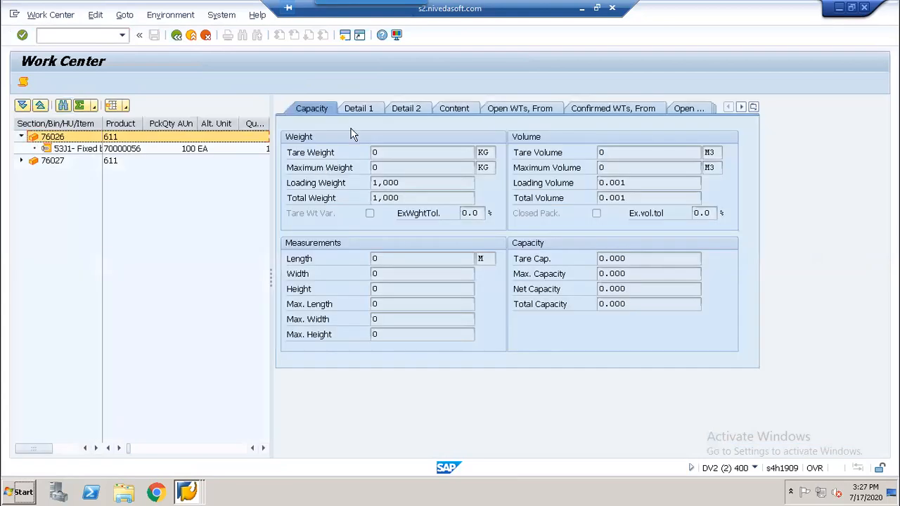
click(400, 113)
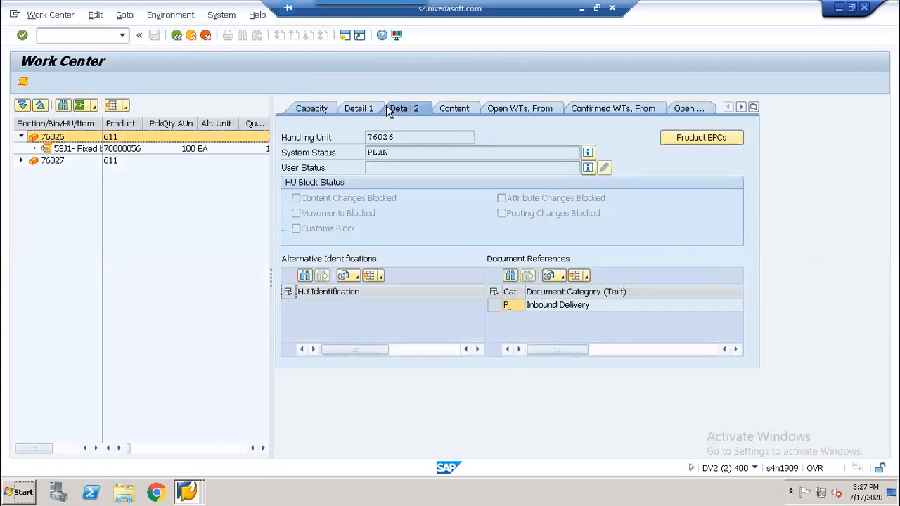
click(360, 110)
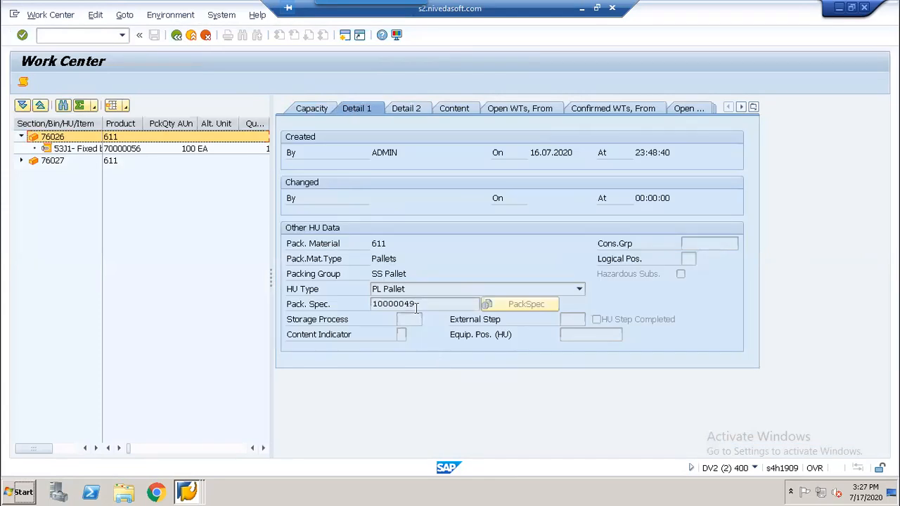
drag(416, 305, 366, 303)
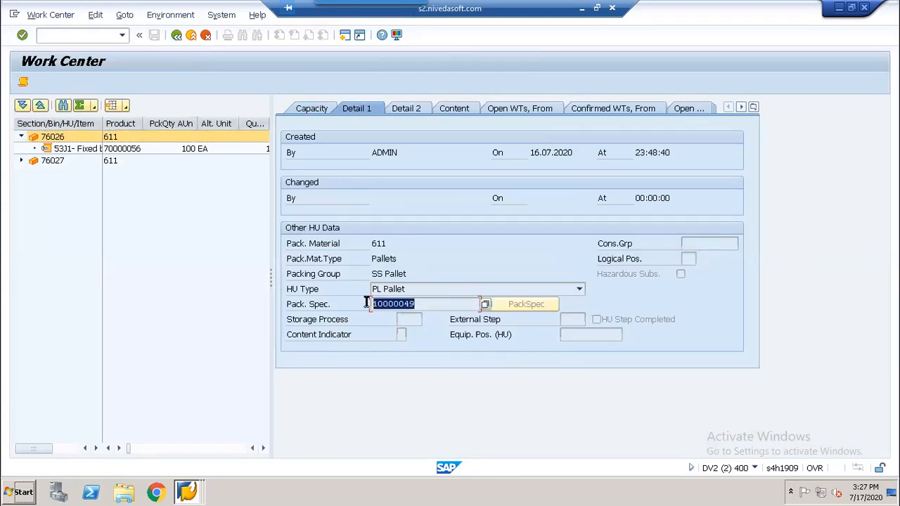
click(365, 303)
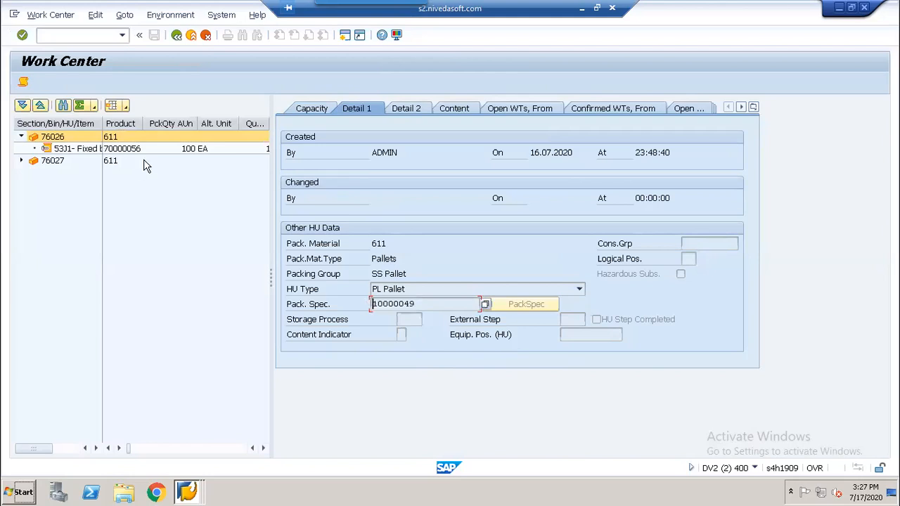
click(130, 149)
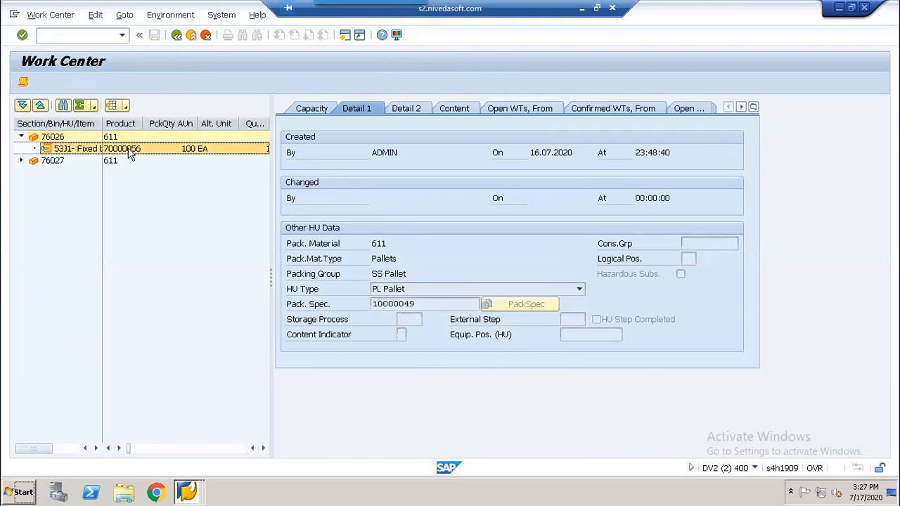
click(176, 36)
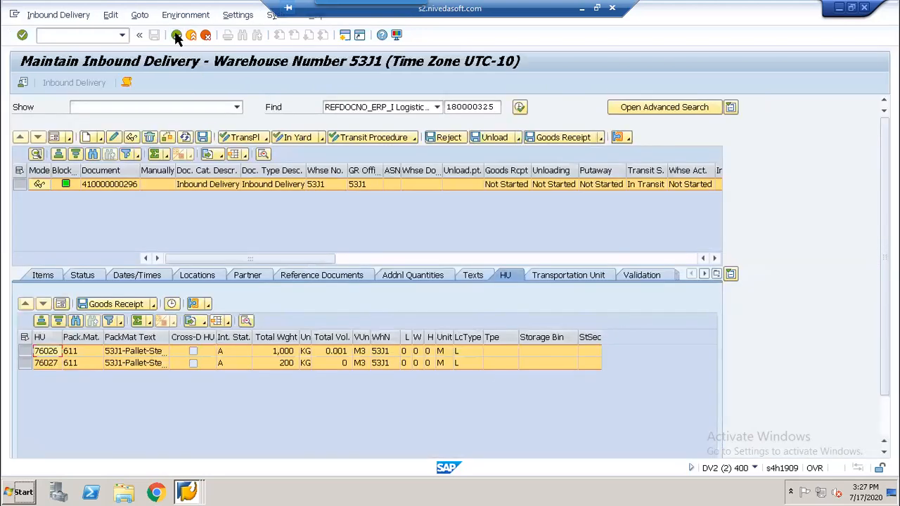
- Post the goods receipt for the inbound delivery and create and save its putaway warehouse tasks as a follow-on function
click(560, 138)
click(43, 275)
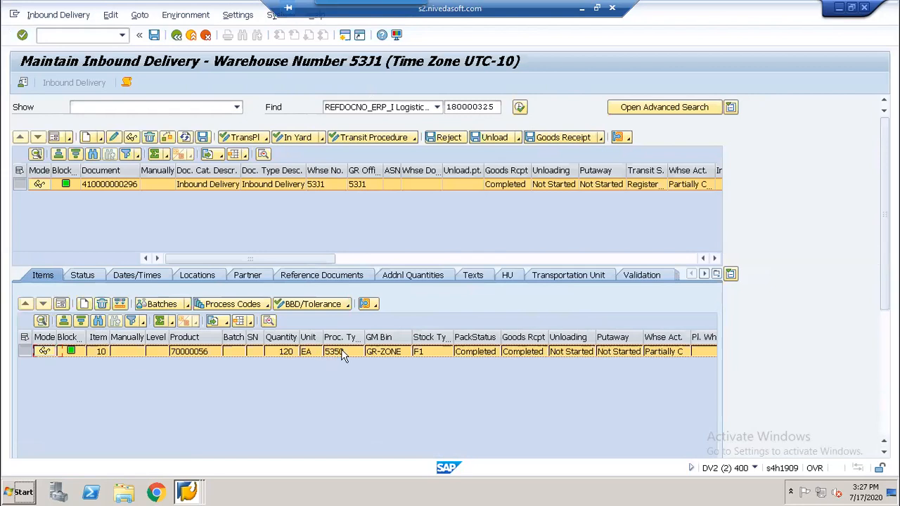
click(58, 15)
mouse_move(70, 48)
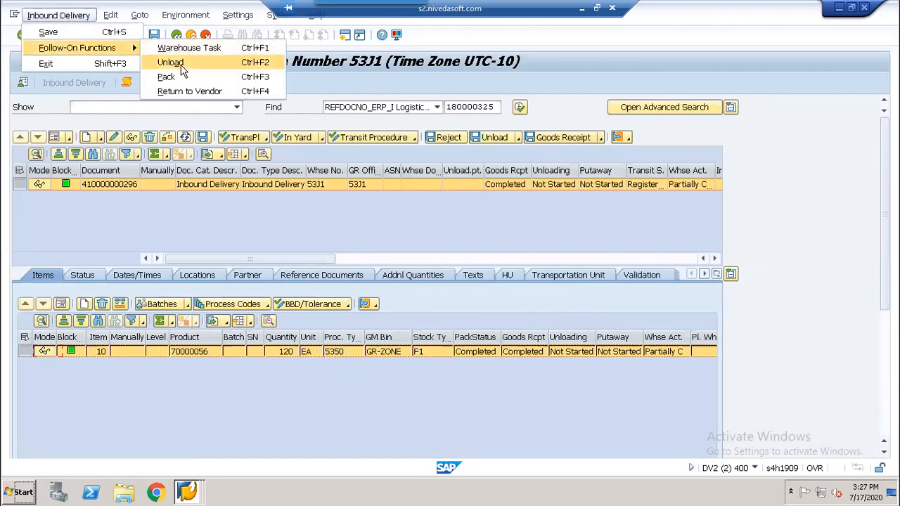
click(186, 49)
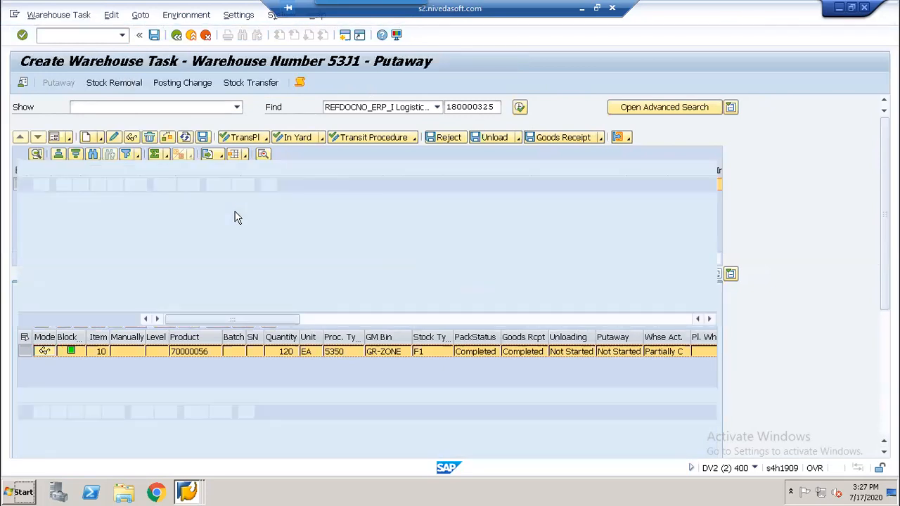
click(194, 171)
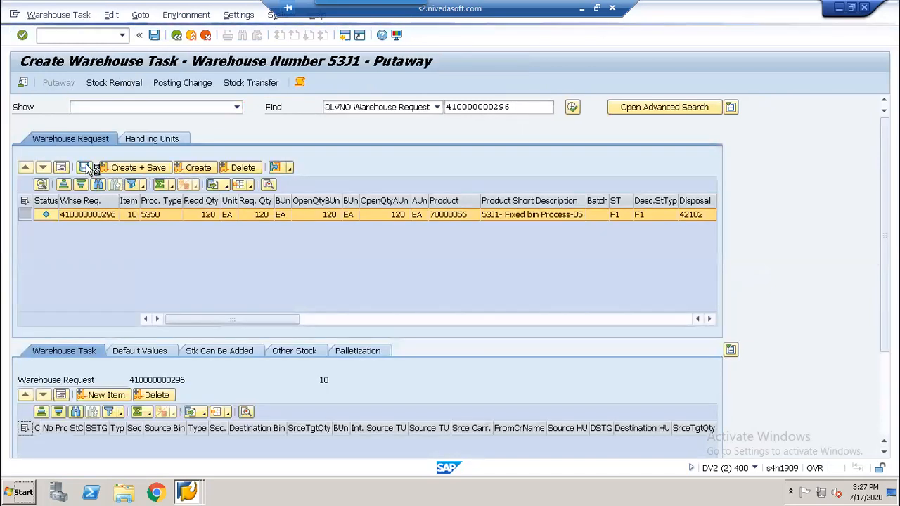
click(84, 168)
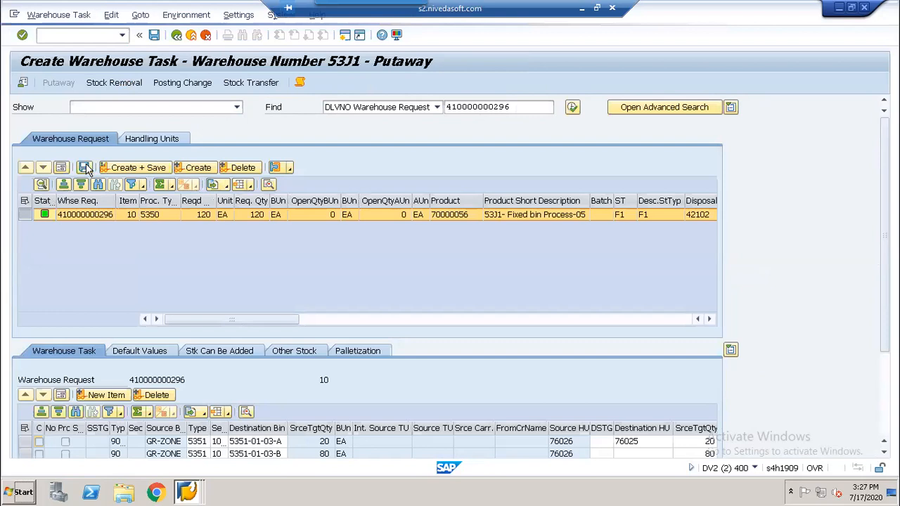
- Open warehouse task confirmation from the created tasks and confirm and save the warehouse order
click(59, 15)
click(55, 62)
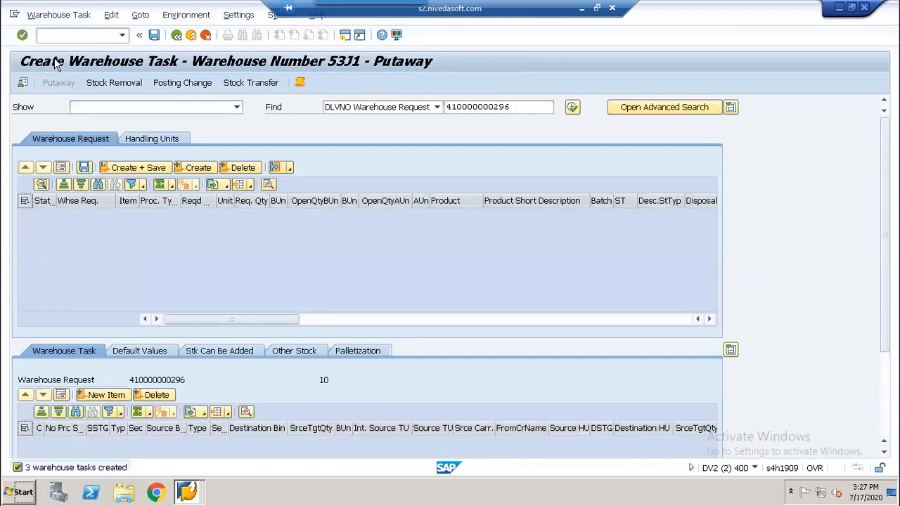
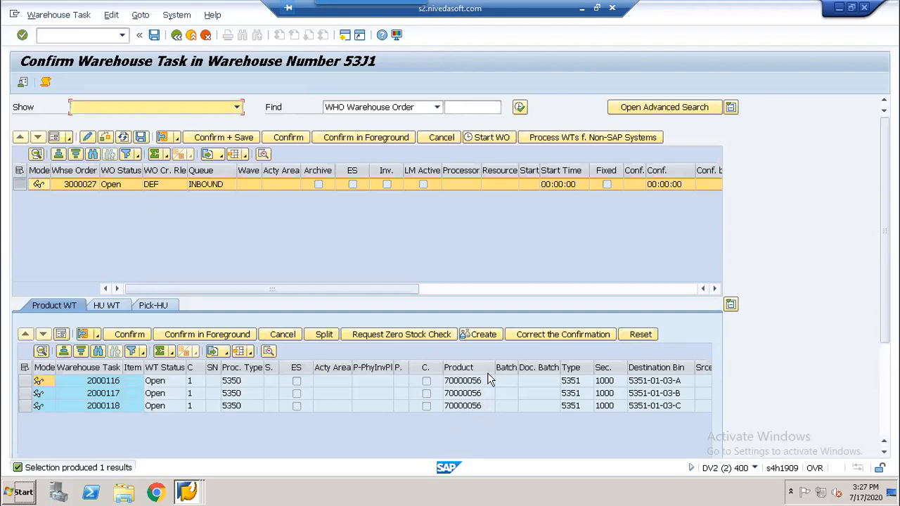
click(239, 139)
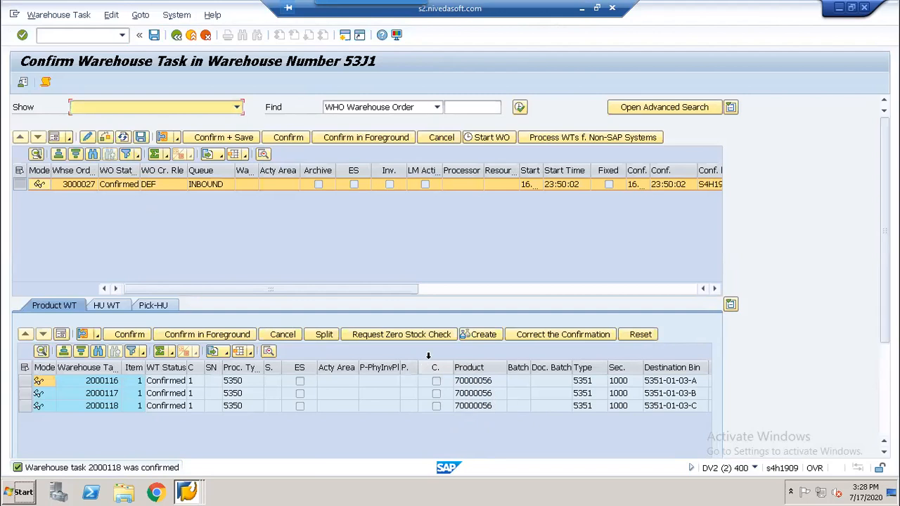
- Start transaction SPRO in the current session and display the SAP Reference IMG
click(52, 36)
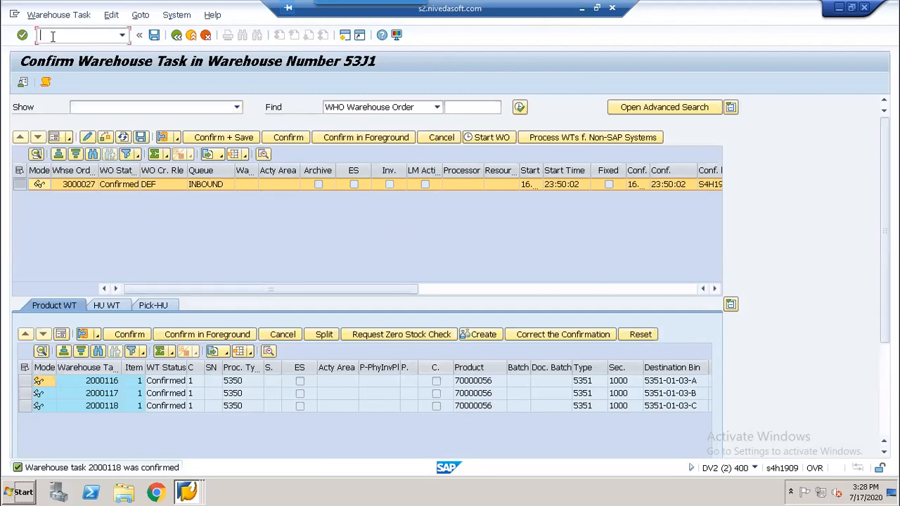
text(/nspro)
key(Return)
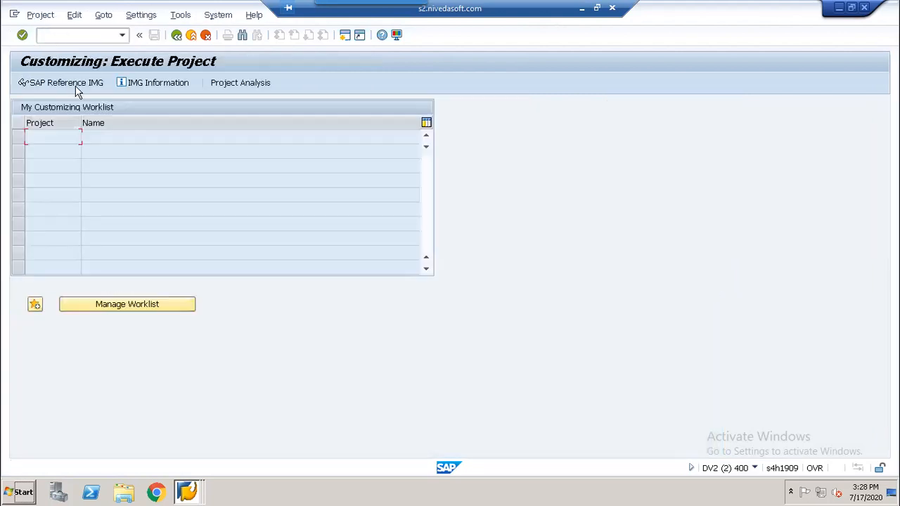
key(F5)
- Expand SCM Extended Warehouse Management through Master Data and Packaging Specification to Determination of Packaging Specifications
click(105, 276)
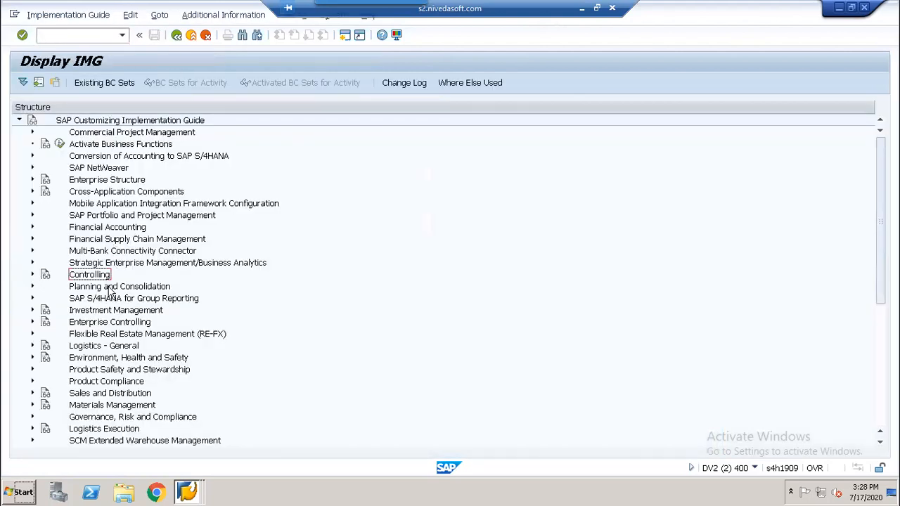
scroll(121, 337, down, 3)
scroll(127, 376, down, 2)
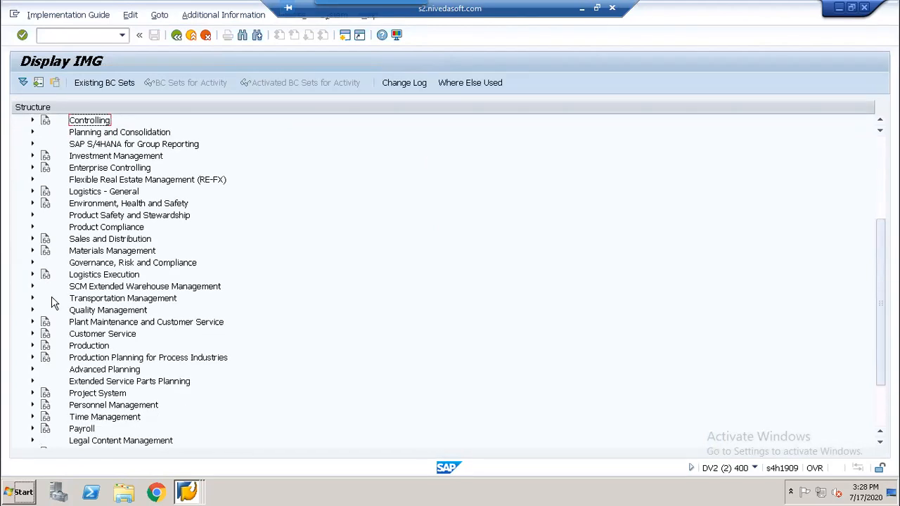
click(33, 286)
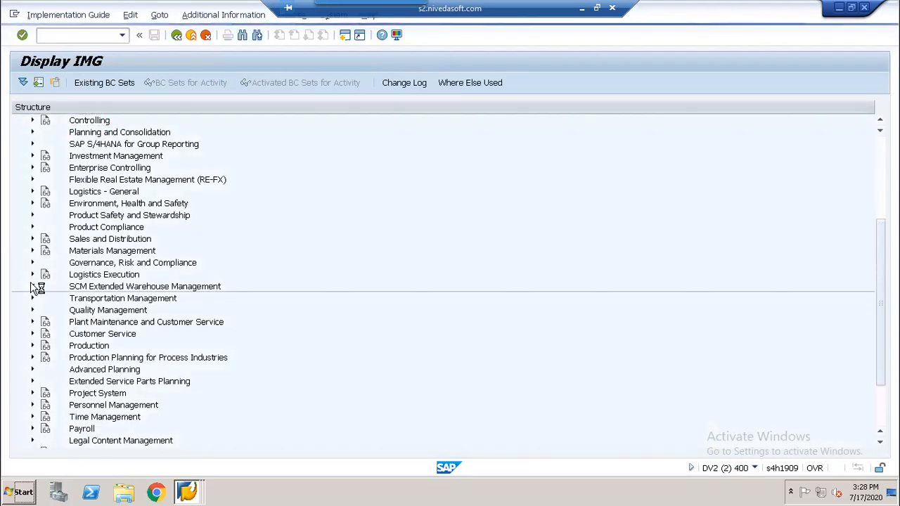
click(46, 262)
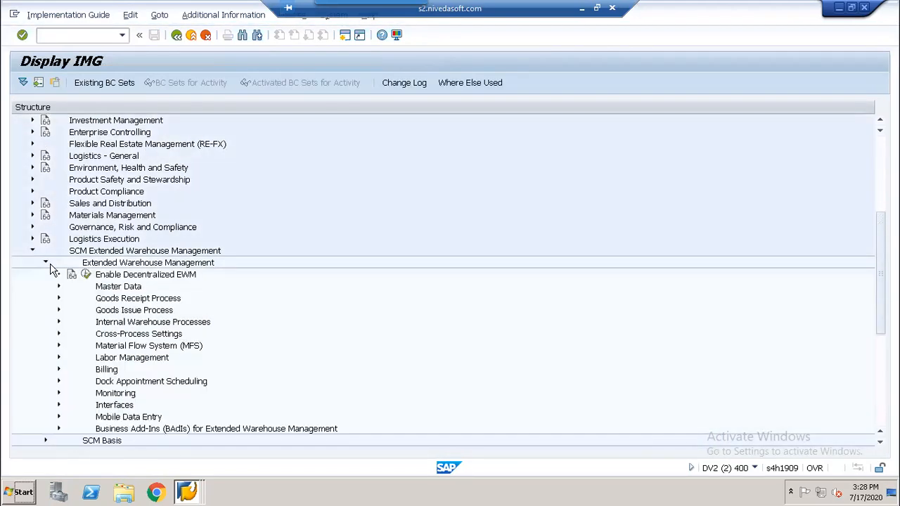
click(58, 227)
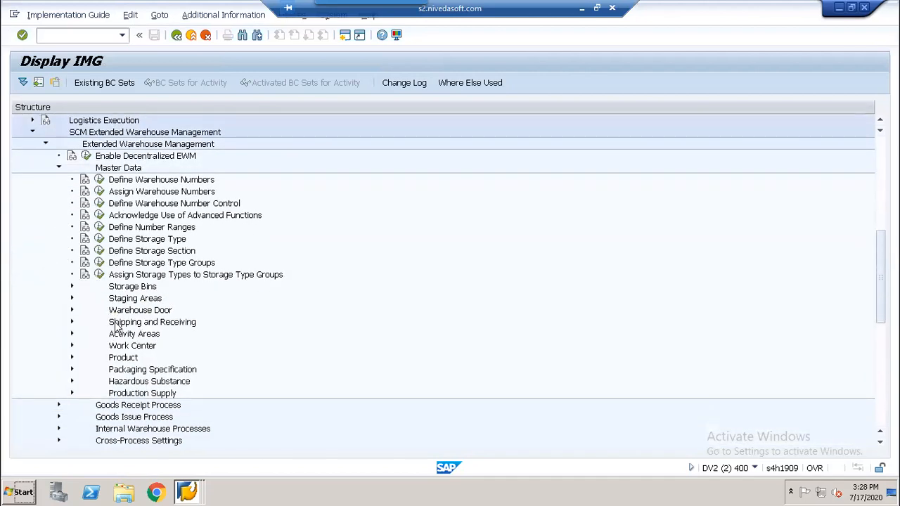
click(72, 369)
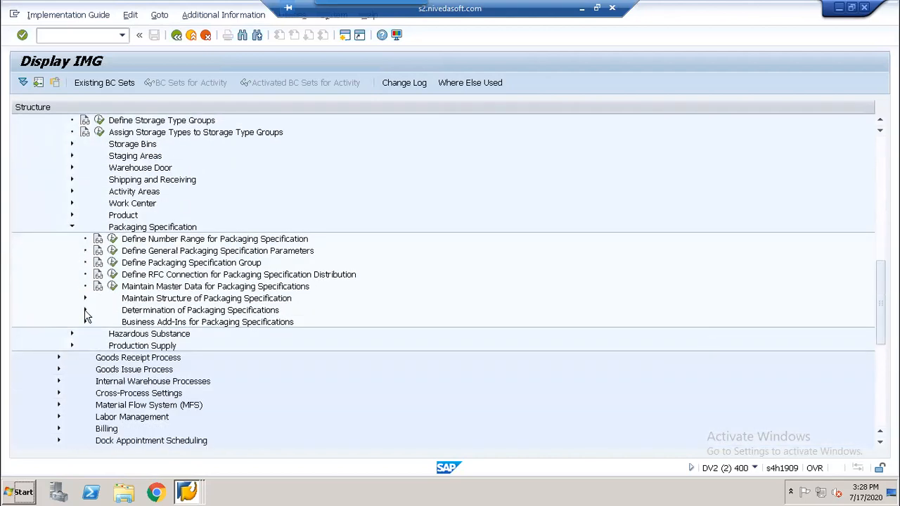
click(85, 310)
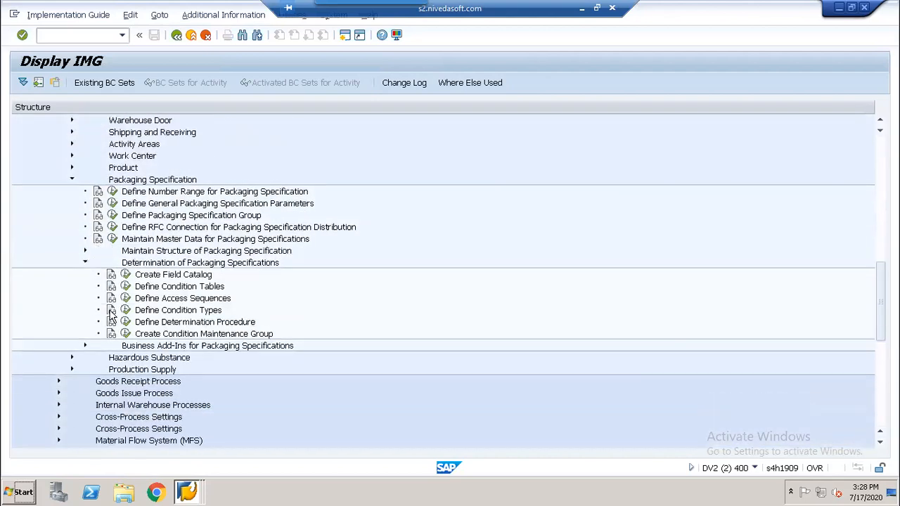
- Display condition table CUSZIBD1, examine its condition table fields and return to the implementation guide
click(125, 286)
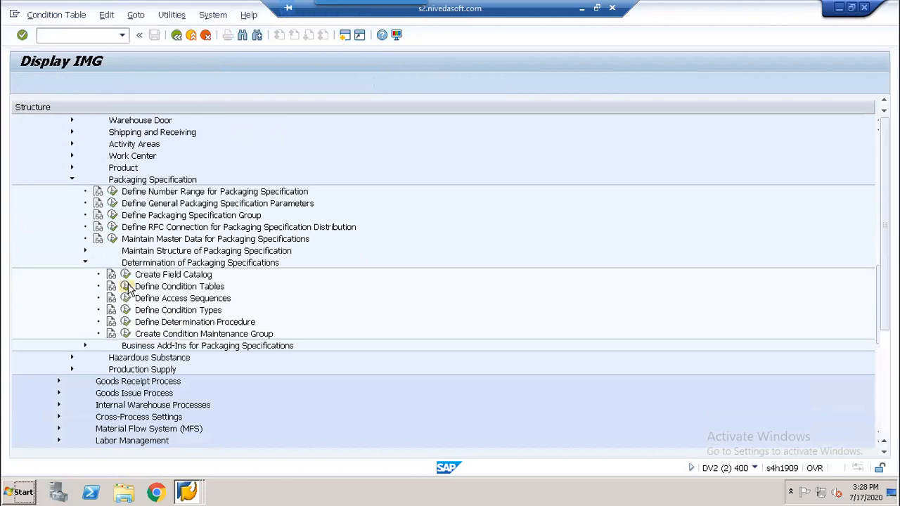
click(169, 107)
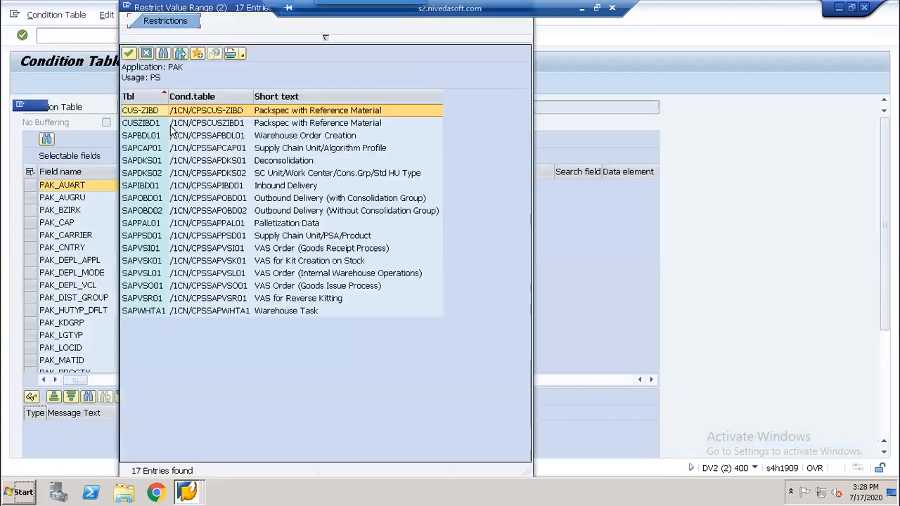
click(148, 125)
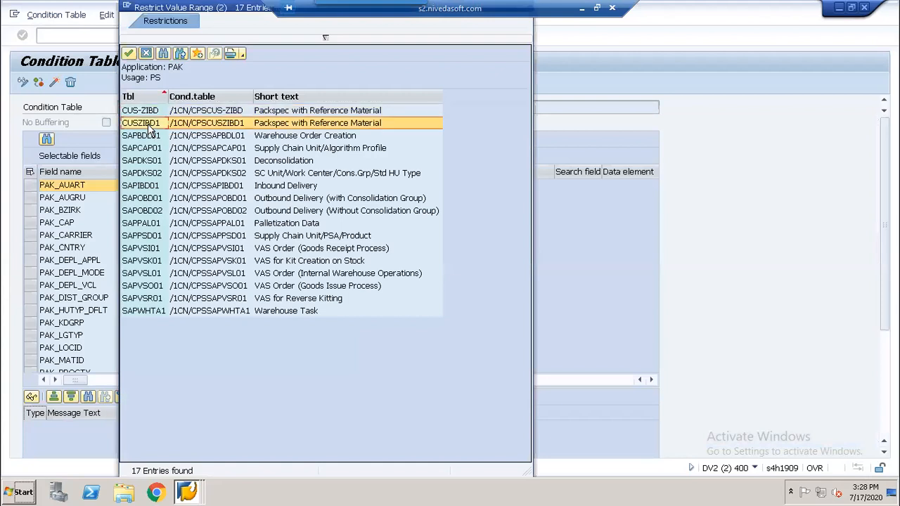
double_click(147, 123)
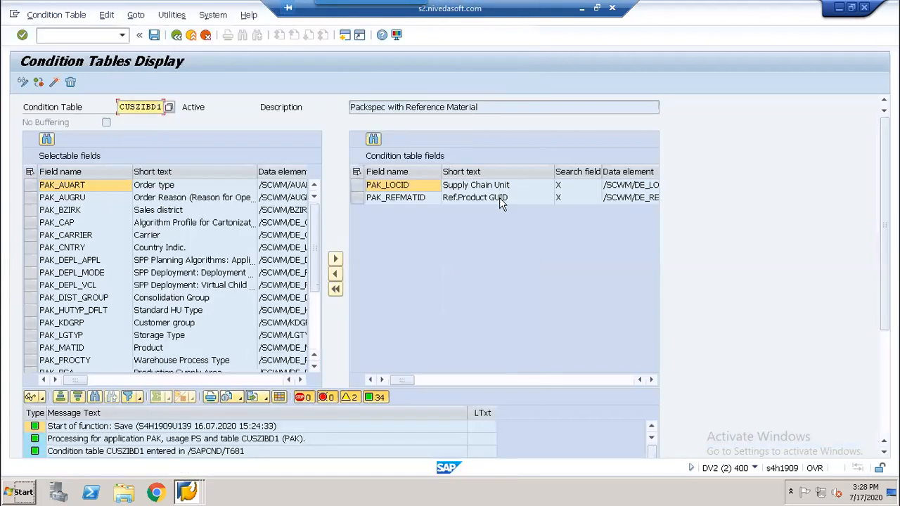
click(396, 190)
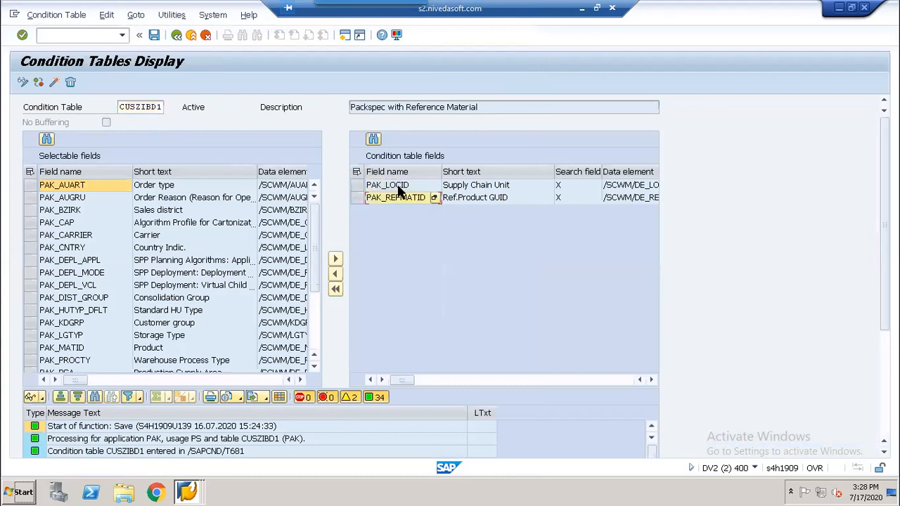
click(396, 197)
click(175, 33)
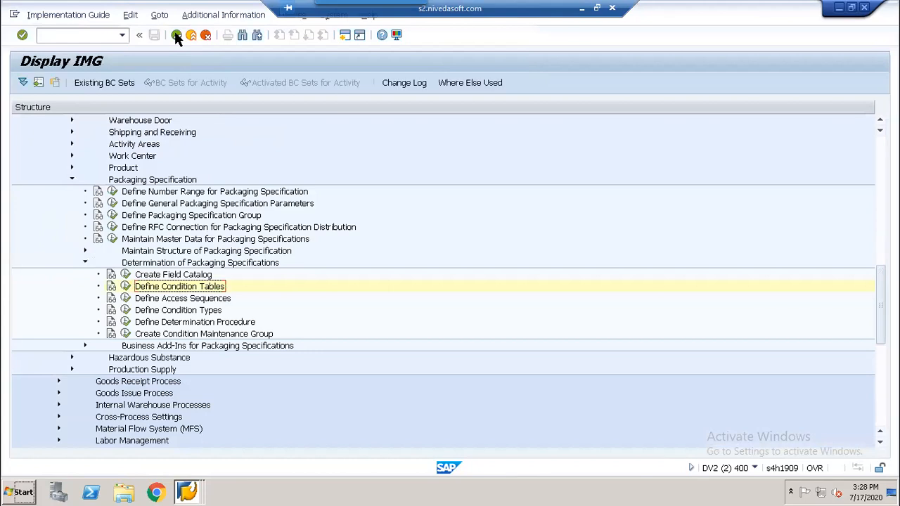
- Examine the accesses and fields of access sequence ZIBD, and leave the access sequence views
click(126, 298)
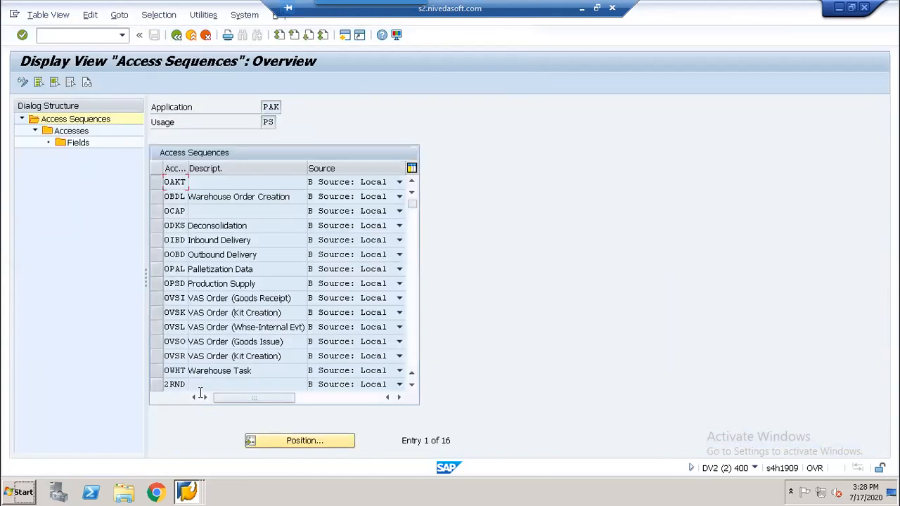
scroll(186, 373, down, 2)
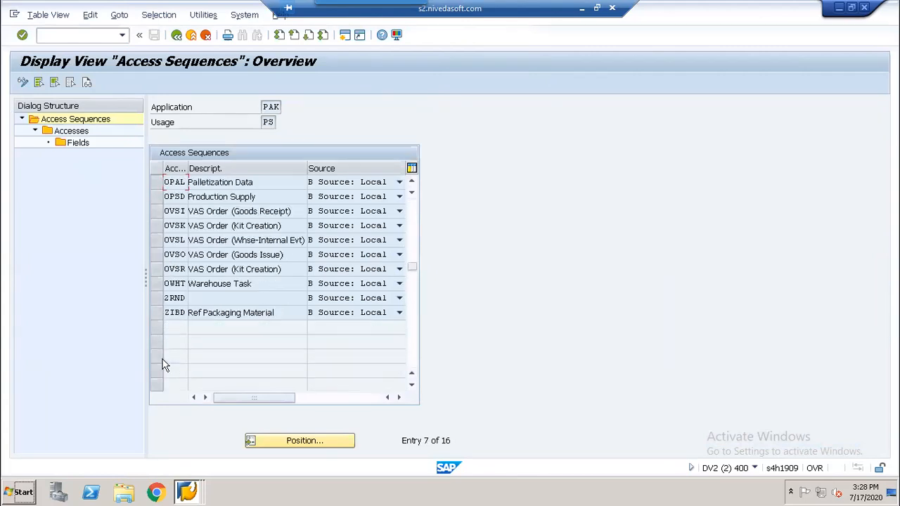
click(159, 313)
double_click(72, 133)
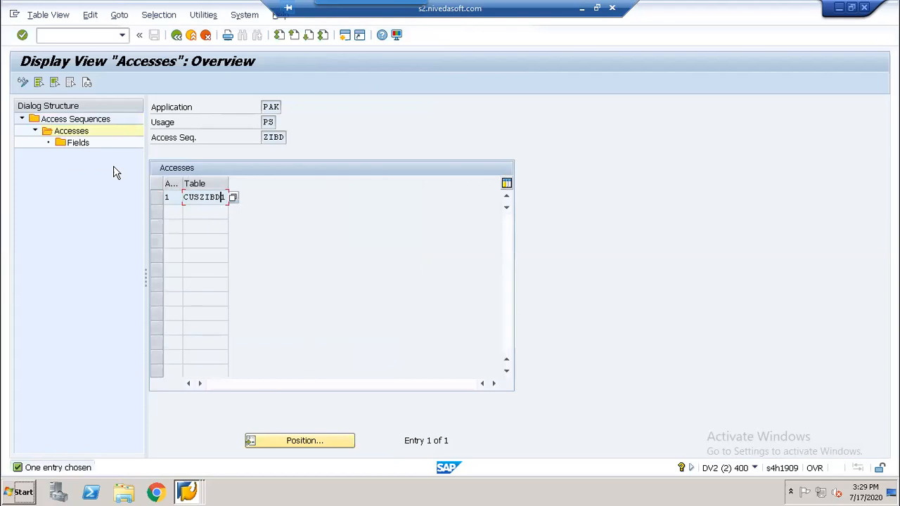
click(160, 198)
double_click(81, 147)
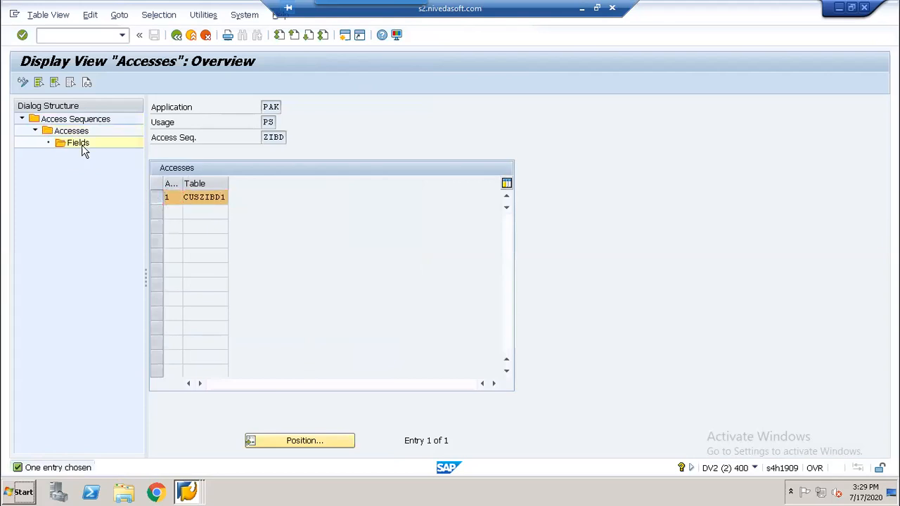
click(177, 35)
click(176, 35)
click(177, 35)
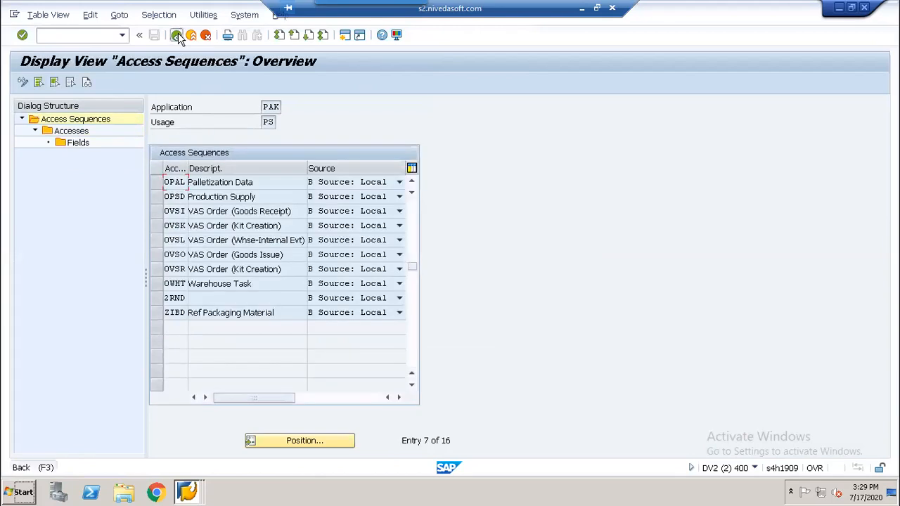
- Examine the details and access sequence of condition type ZIBD, and return to the implementation guide
click(125, 310)
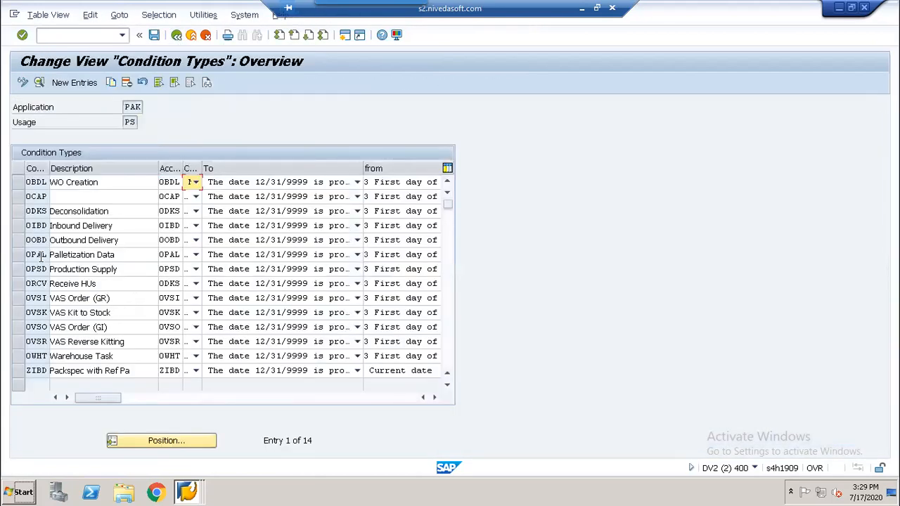
click(19, 373)
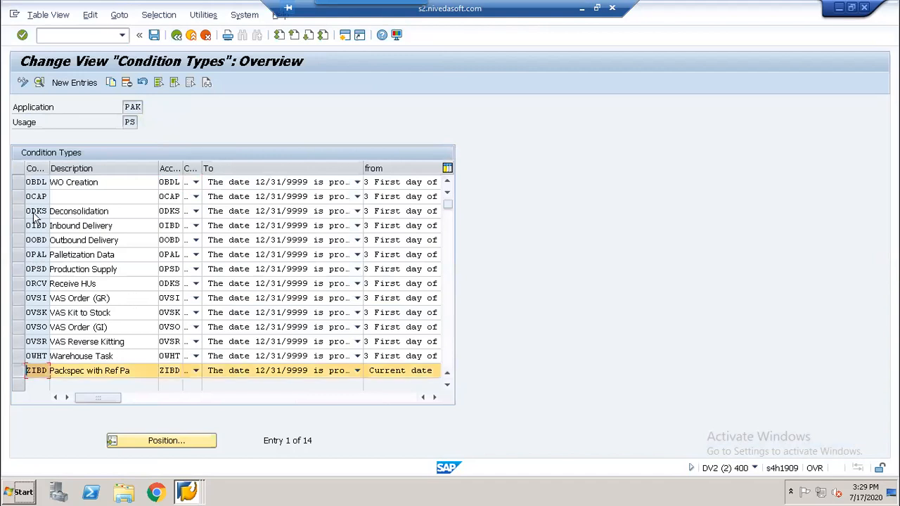
click(39, 82)
click(143, 152)
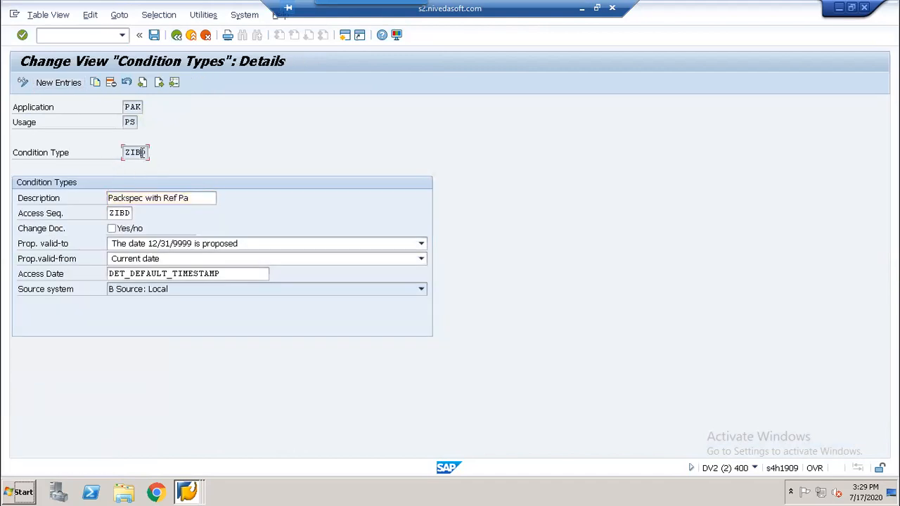
click(122, 213)
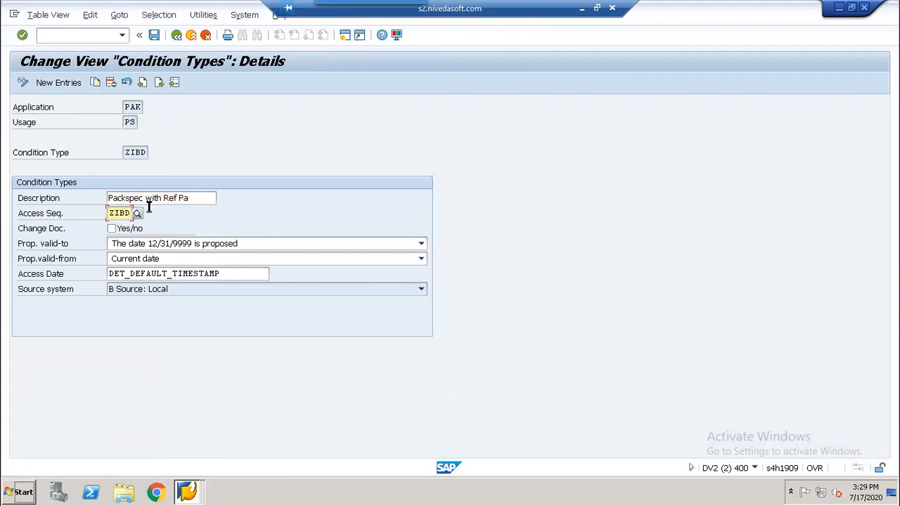
click(177, 36)
click(177, 36)
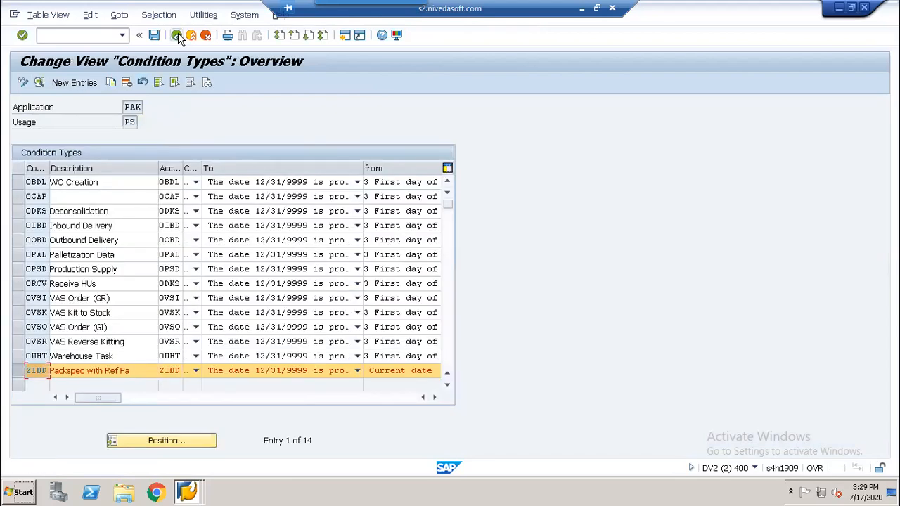
- Examine the elements of determination procedure ZIBDIN, including its counter and condition type, and return to the procedure list
click(126, 321)
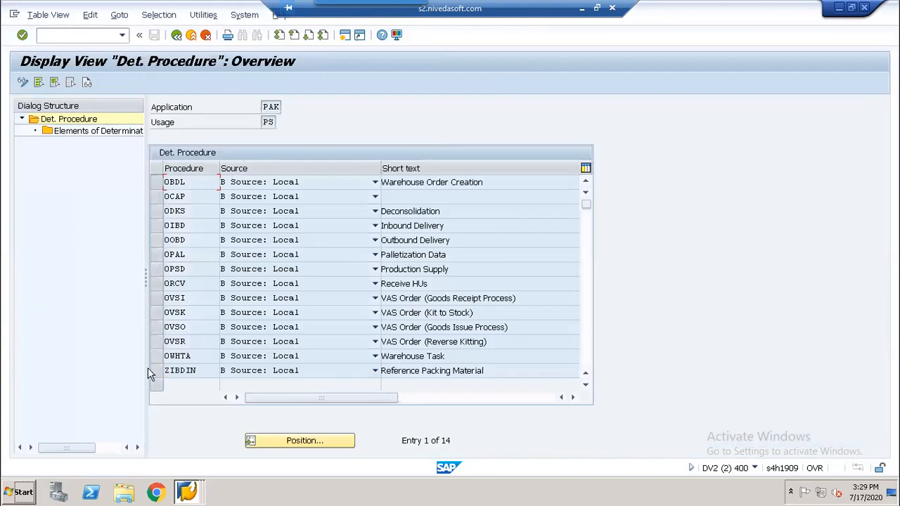
click(156, 371)
click(94, 132)
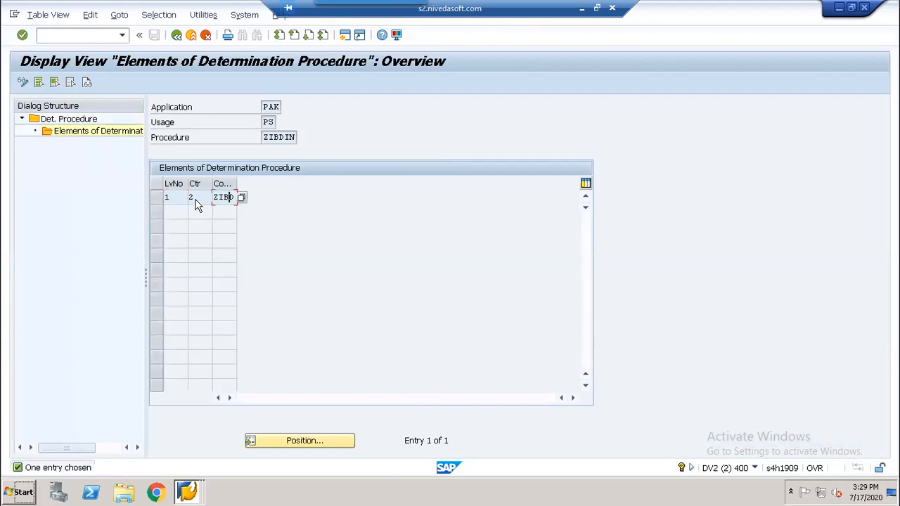
click(192, 198)
click(229, 199)
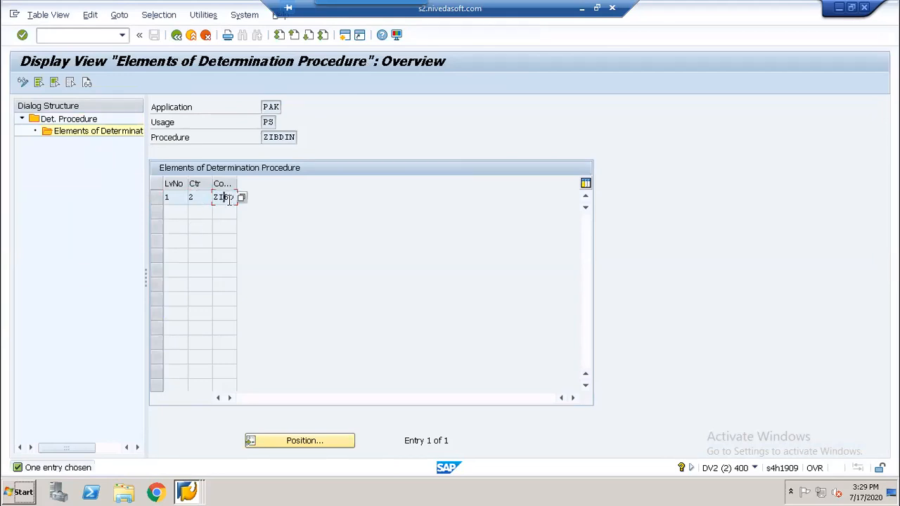
click(177, 35)
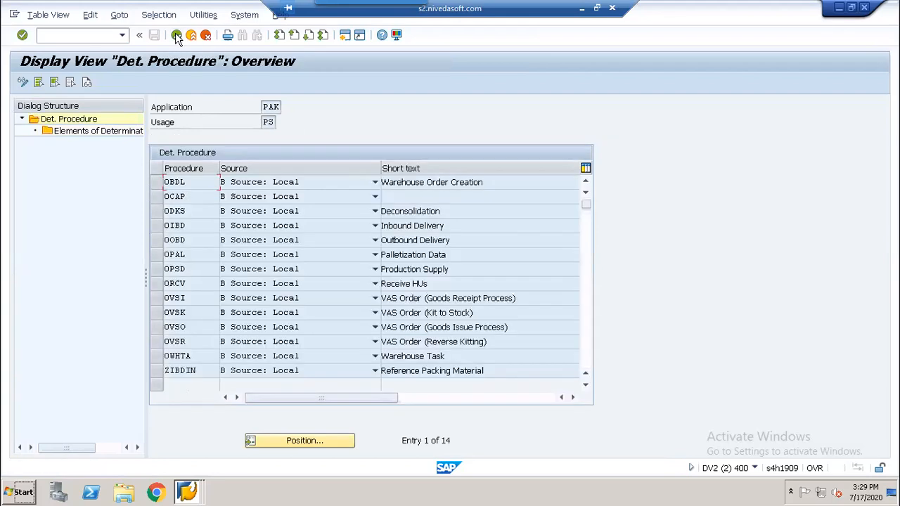
- Examine the condition types assigned to the Inbound Delivery determination procedure 0IBD, and return to the implementation guide
click(154, 225)
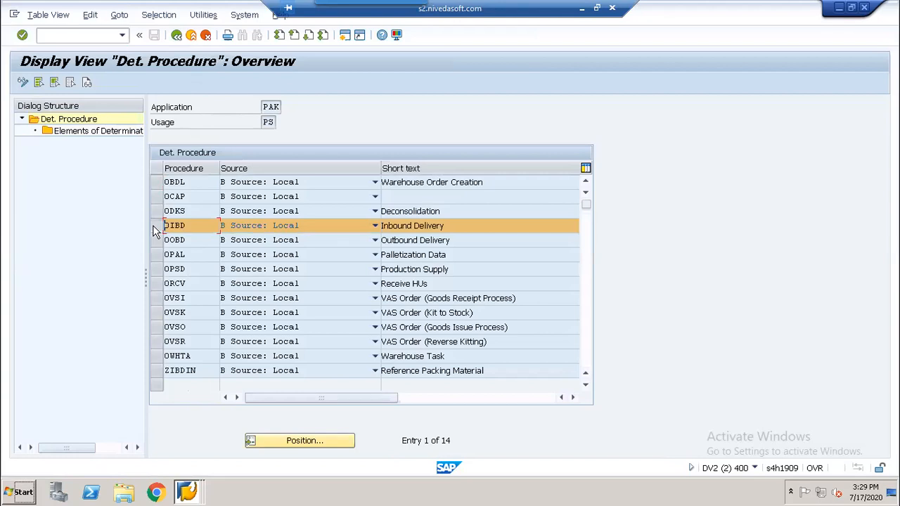
double_click(107, 132)
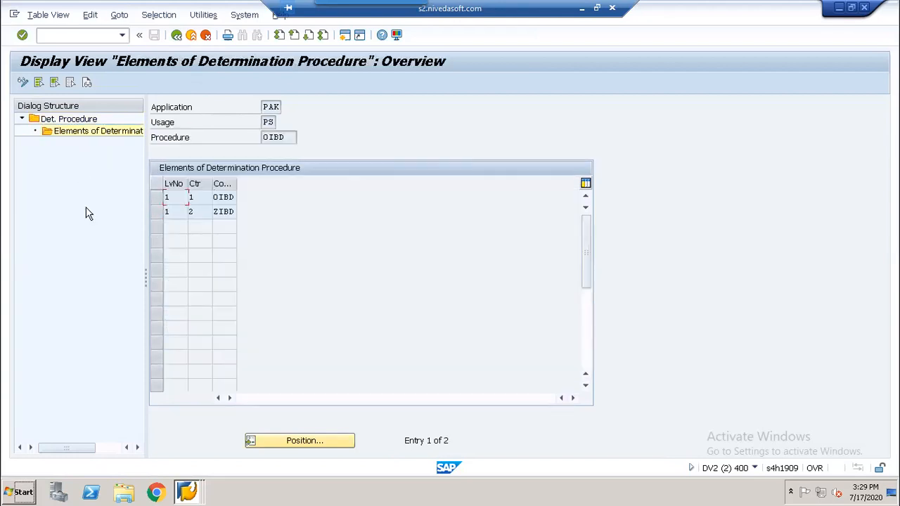
click(156, 213)
click(229, 211)
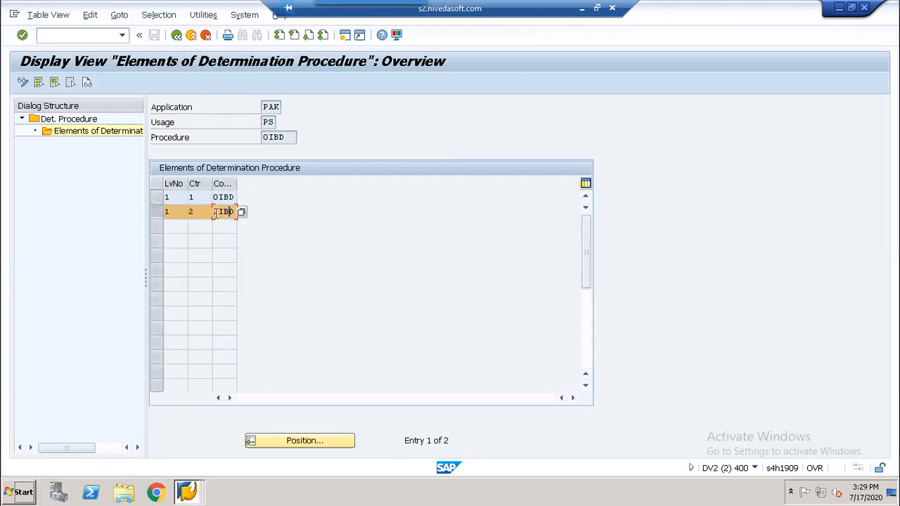
double_click(279, 137)
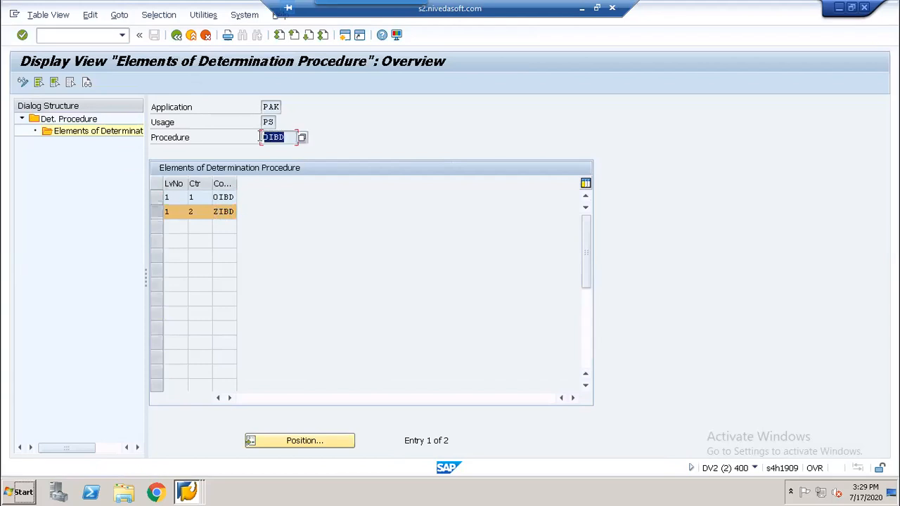
click(261, 137)
click(227, 212)
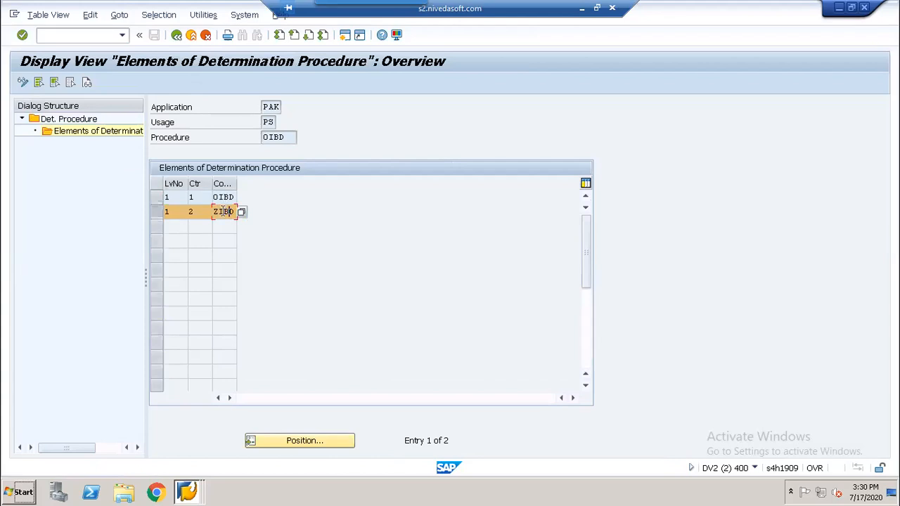
click(225, 199)
drag(286, 138, 261, 137)
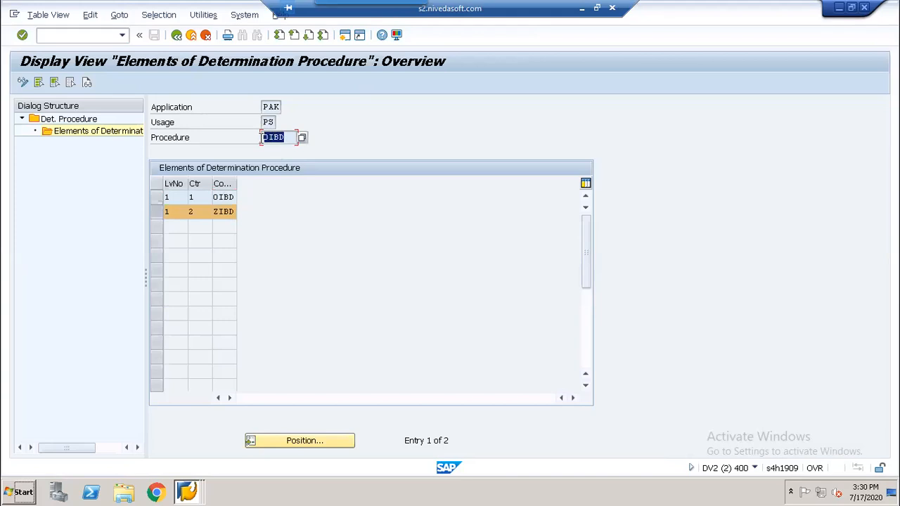
click(177, 35)
click(179, 36)
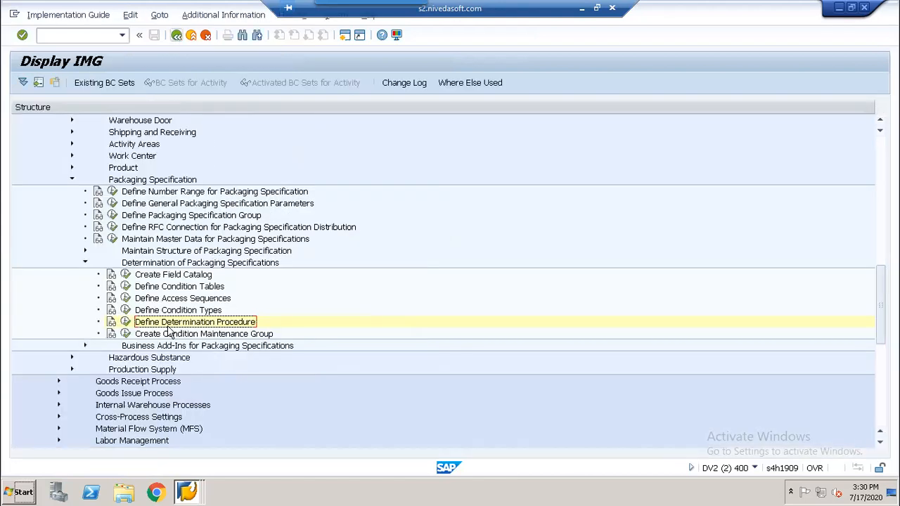
- Examine the ZIBD entry with counter 14 in the details of condition maintenance group PAK, and return to the implementation guide
click(125, 334)
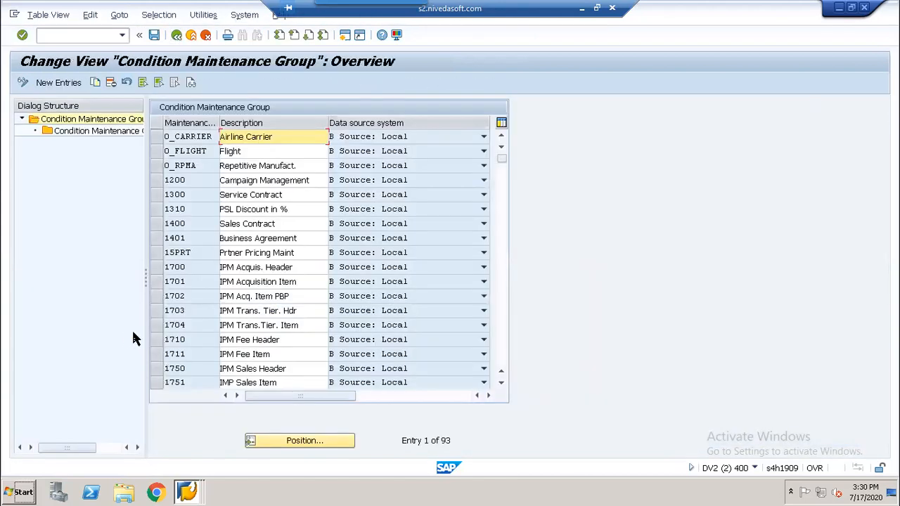
scroll(202, 327, down, 9)
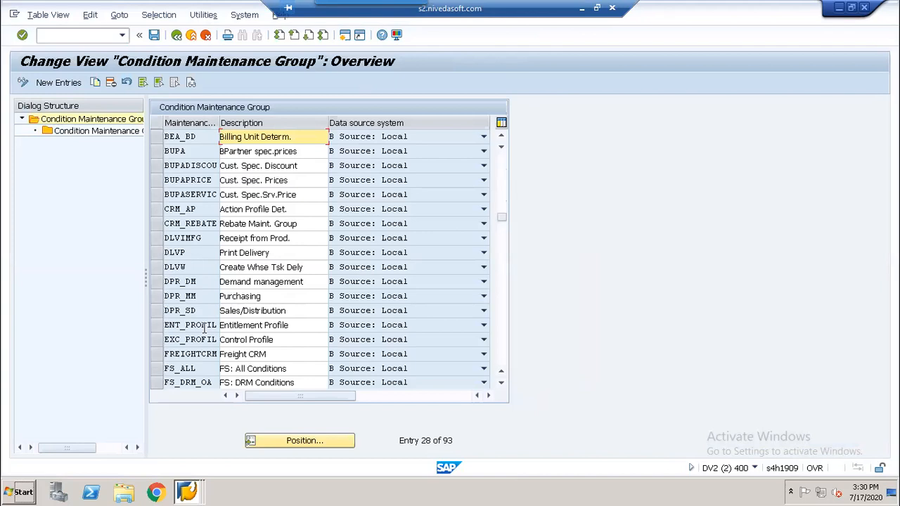
scroll(204, 327, down, 4)
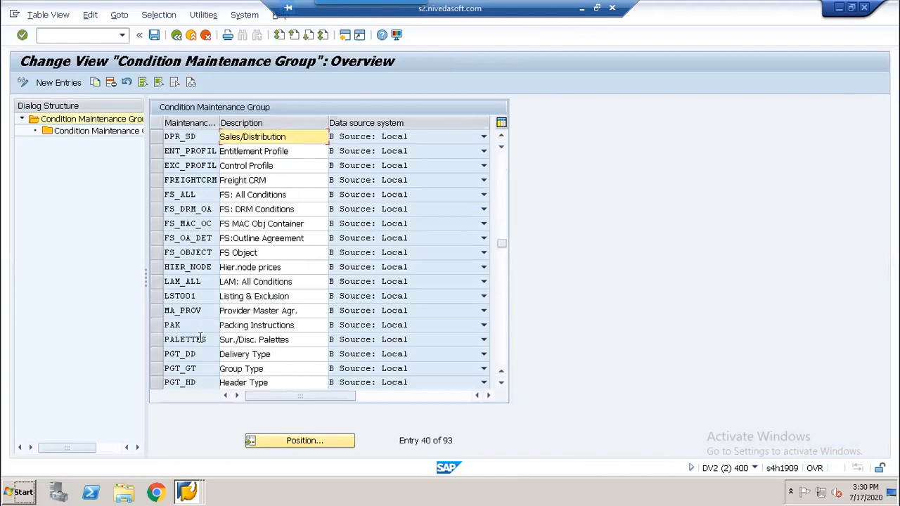
click(155, 327)
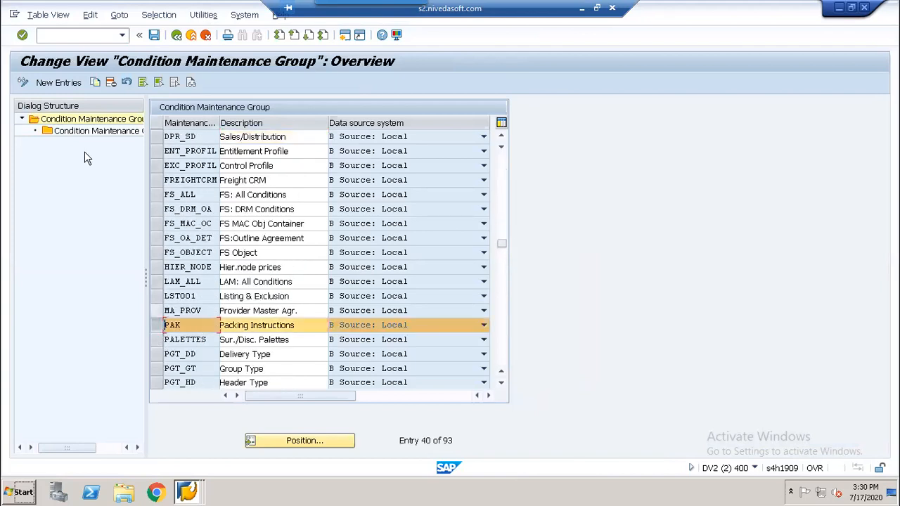
double_click(89, 134)
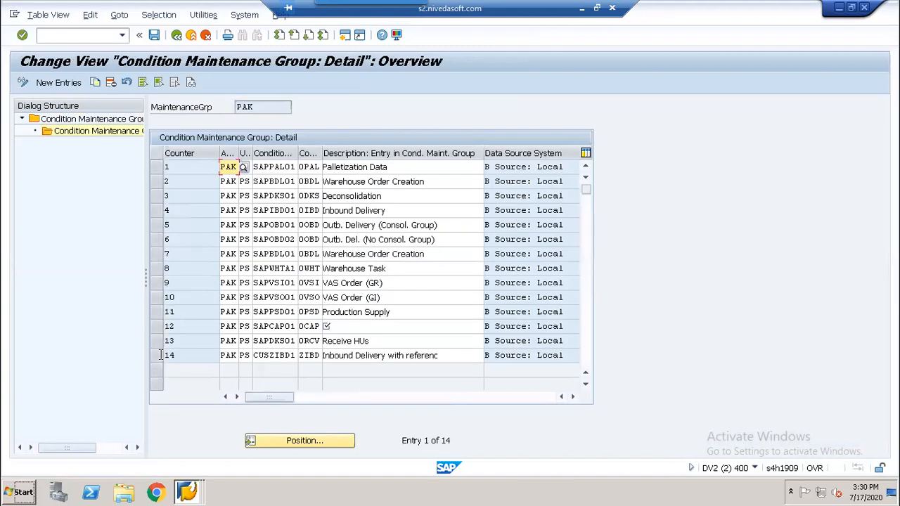
click(158, 354)
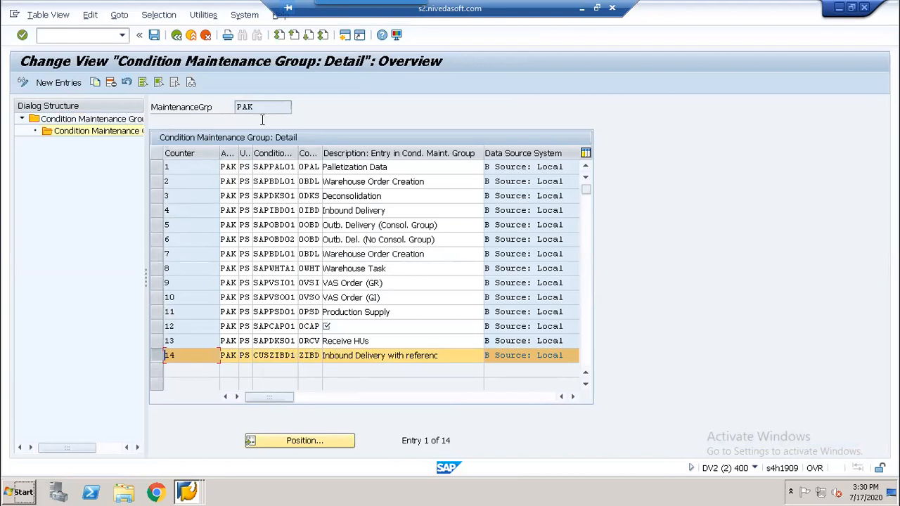
click(178, 35)
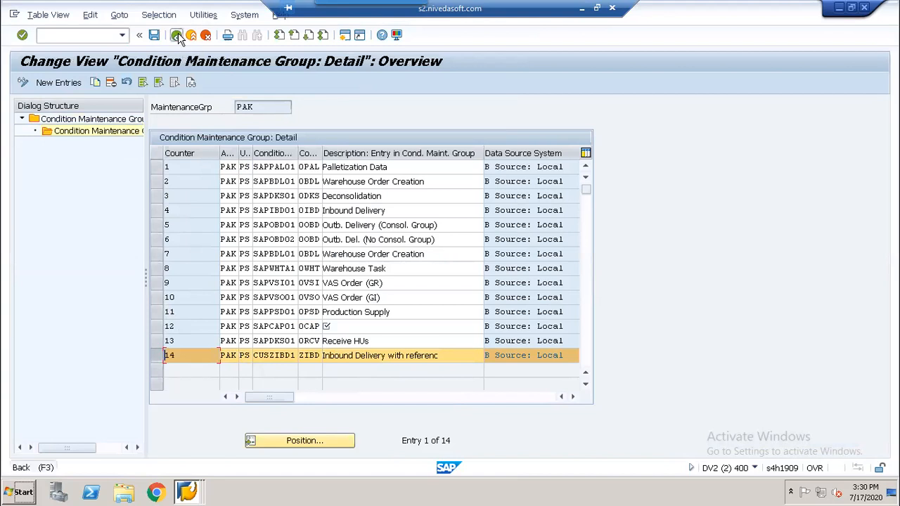
click(177, 35)
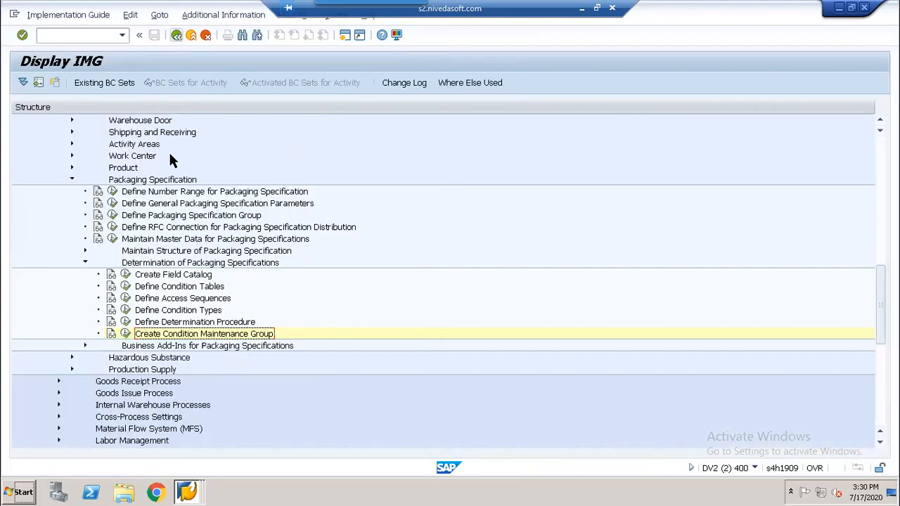
- Expand Goods Receipt Process and its Inbound Delivery node in the implementation guide
scroll(206, 359, down, 5)
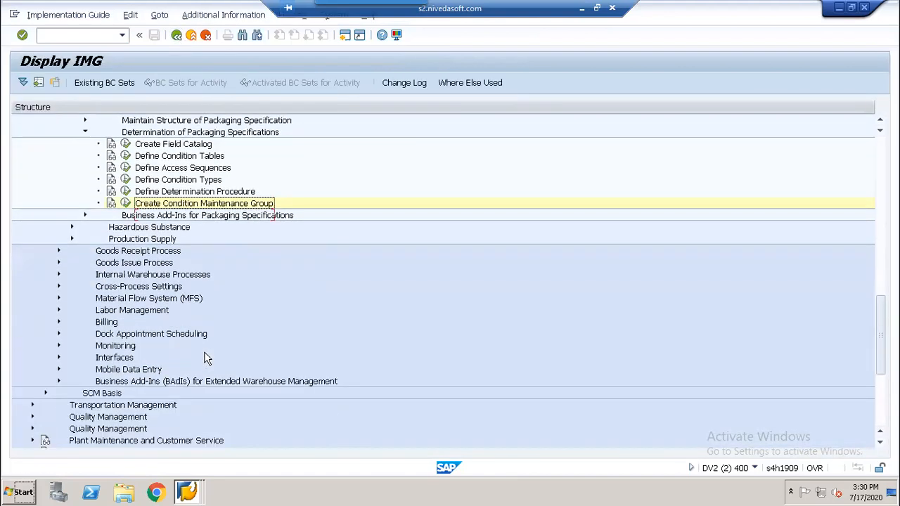
scroll(204, 359, down, 1)
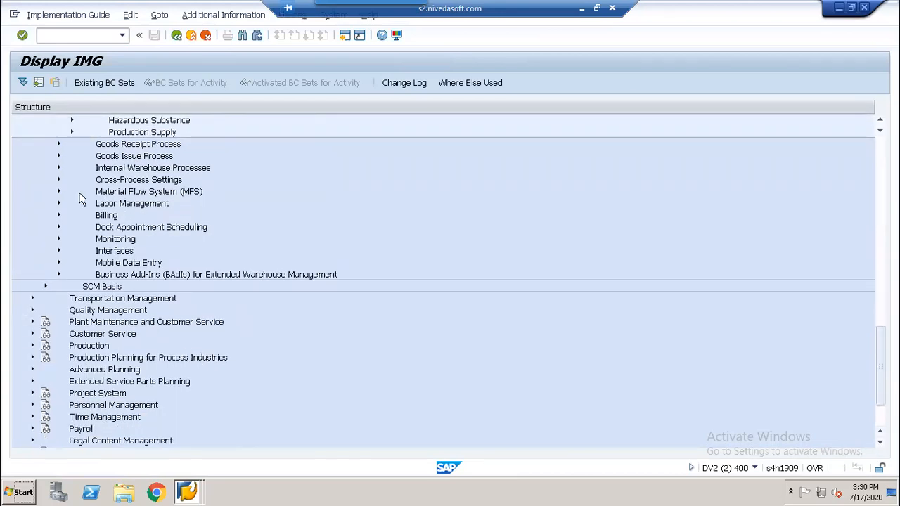
click(58, 144)
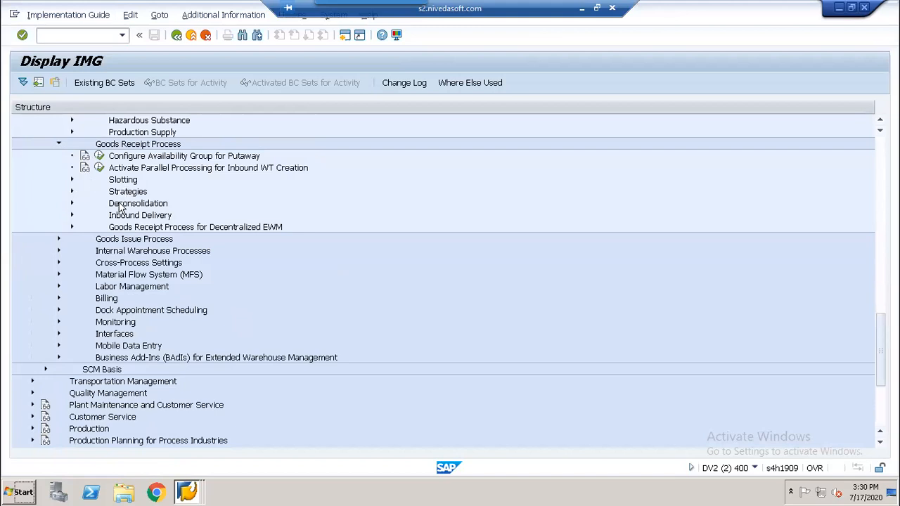
click(71, 215)
scroll(99, 223, down, 2)
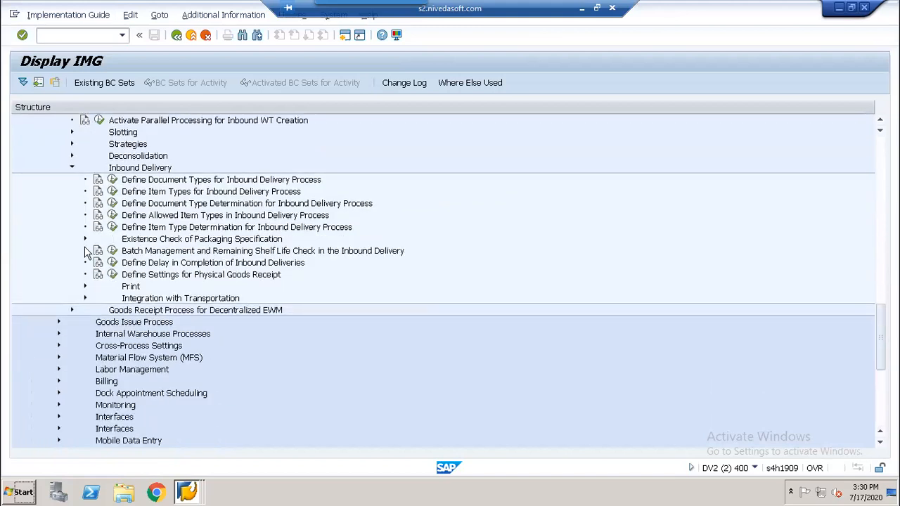
- Examine the packaging material proposal procedure of inbound delivery document type INB, category PDI, and return to the implementation guide
click(113, 169)
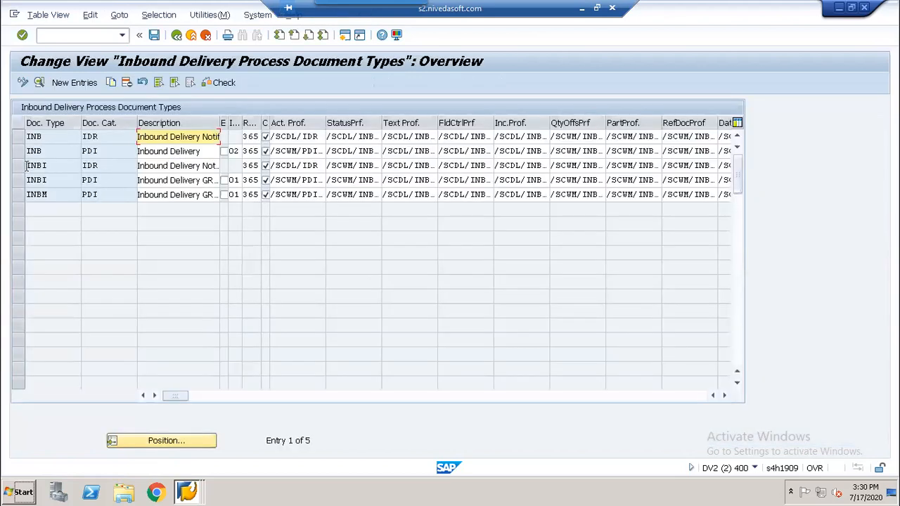
click(18, 151)
click(39, 83)
scroll(221, 394, down, 3)
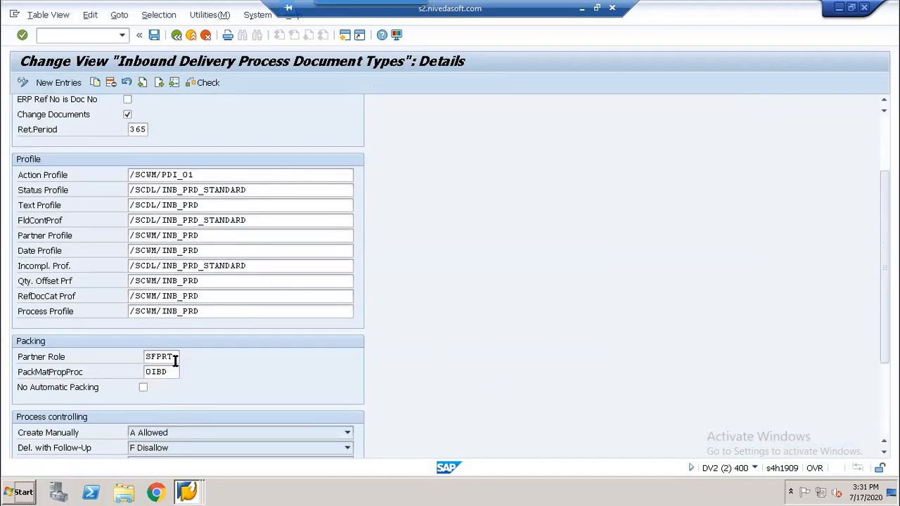
click(168, 376)
drag(172, 372, 145, 372)
click(145, 372)
click(176, 35)
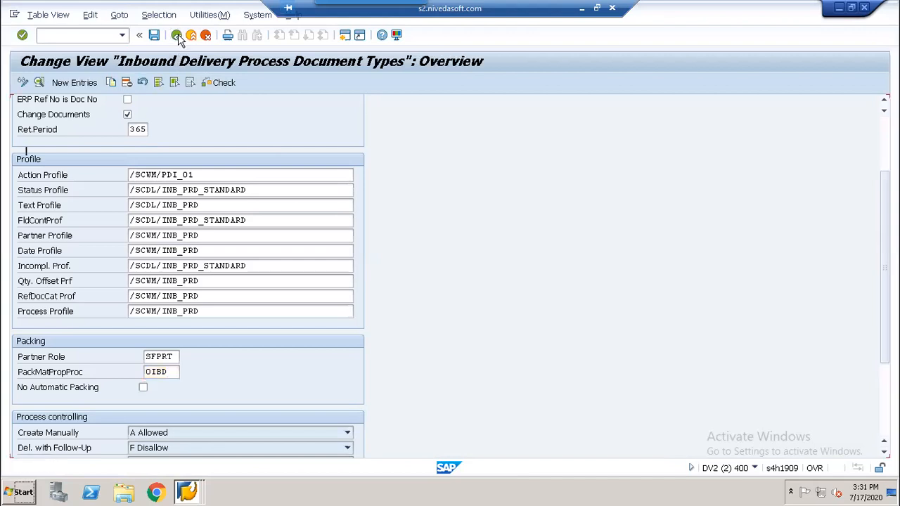
click(176, 36)
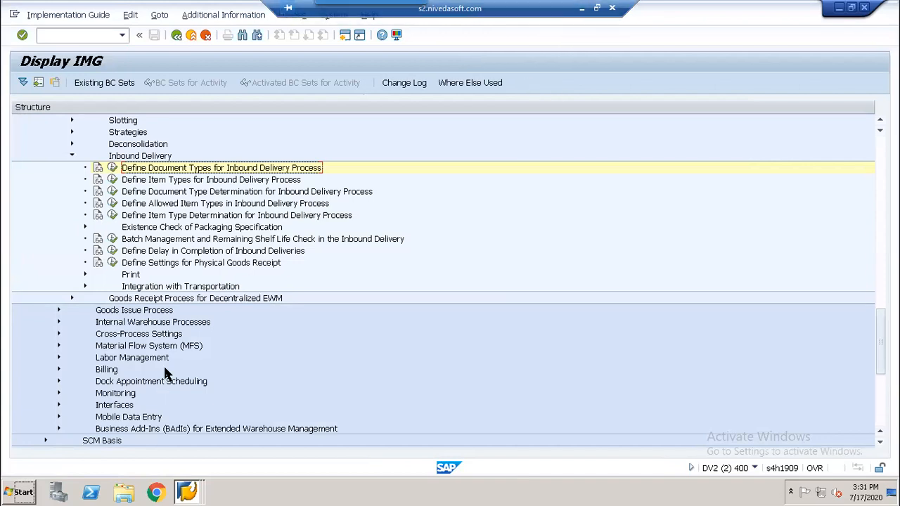
scroll(166, 373, up, 3)
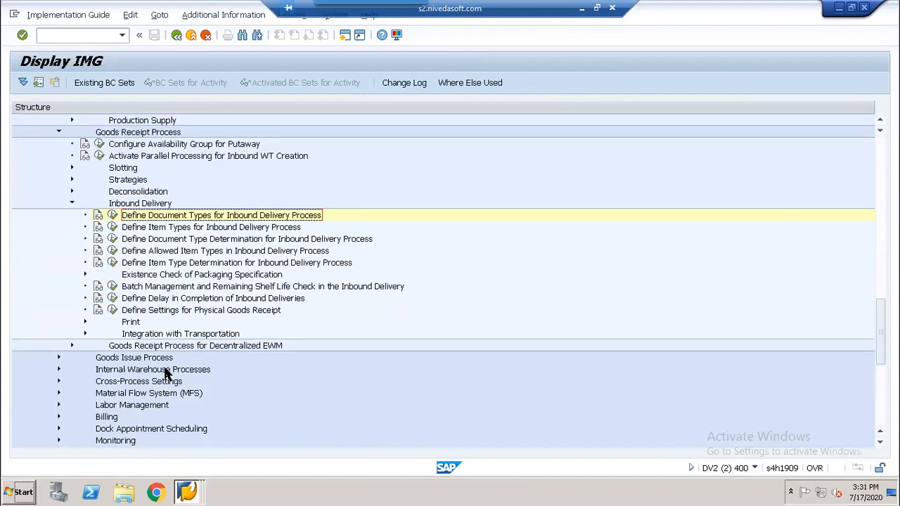
scroll(167, 373, up, 1)
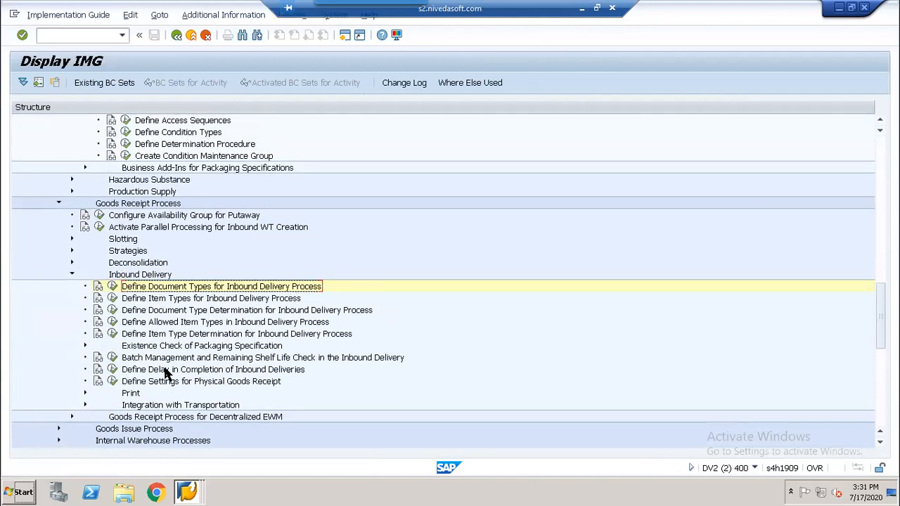
scroll(166, 373, up, 6)
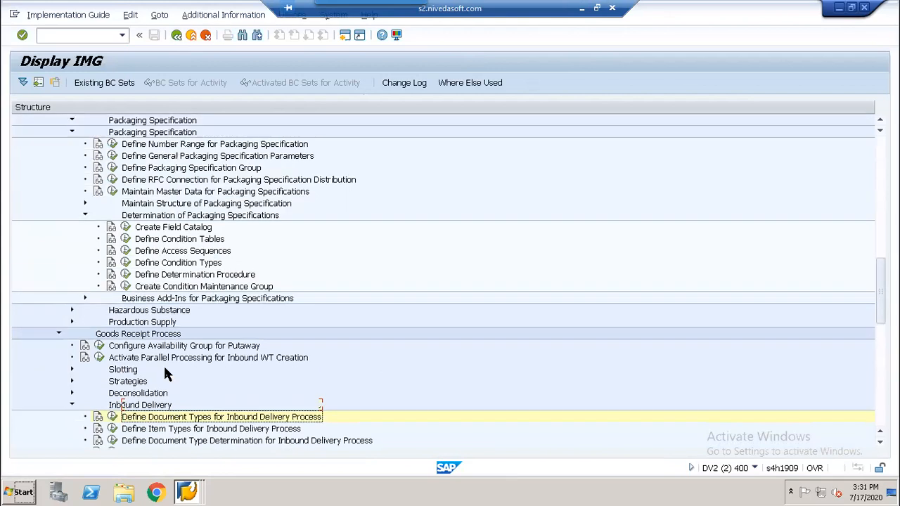
- Leave the implementation guide and minimize the remote desktop session
scroll(167, 373, up, 4)
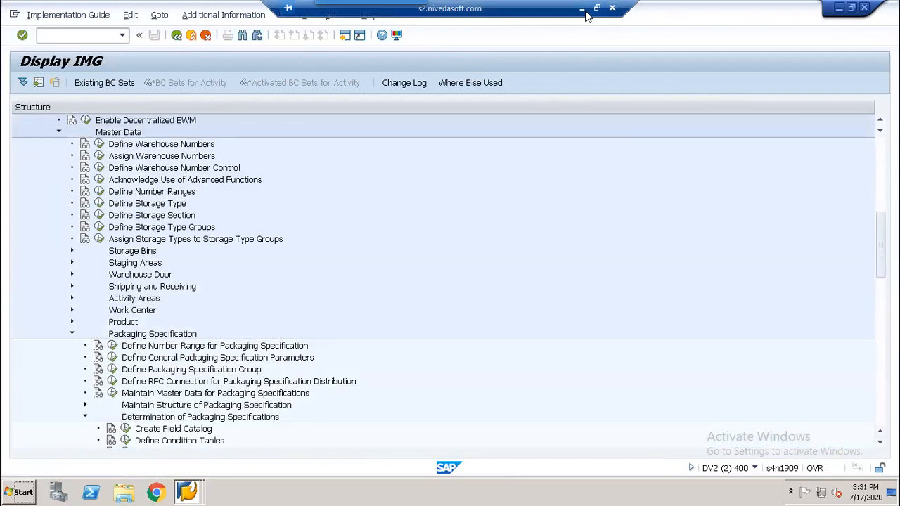
key(F3)
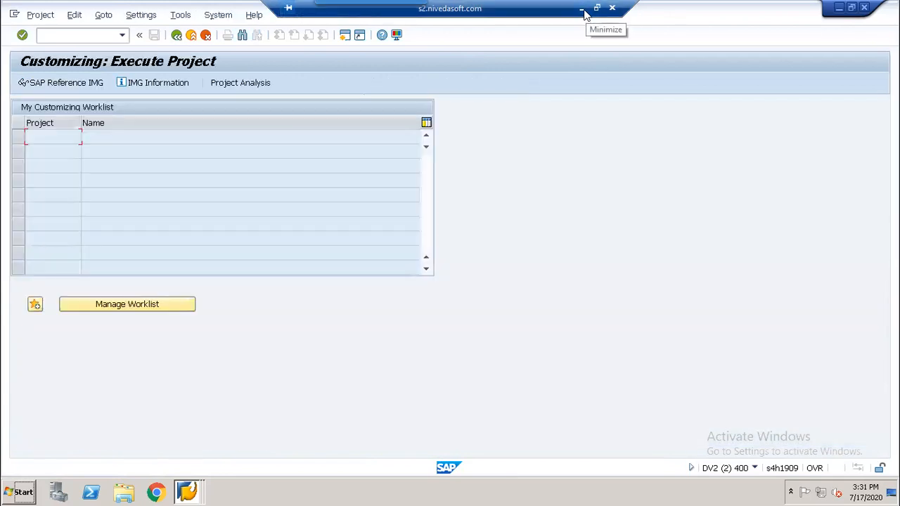
click(582, 9)
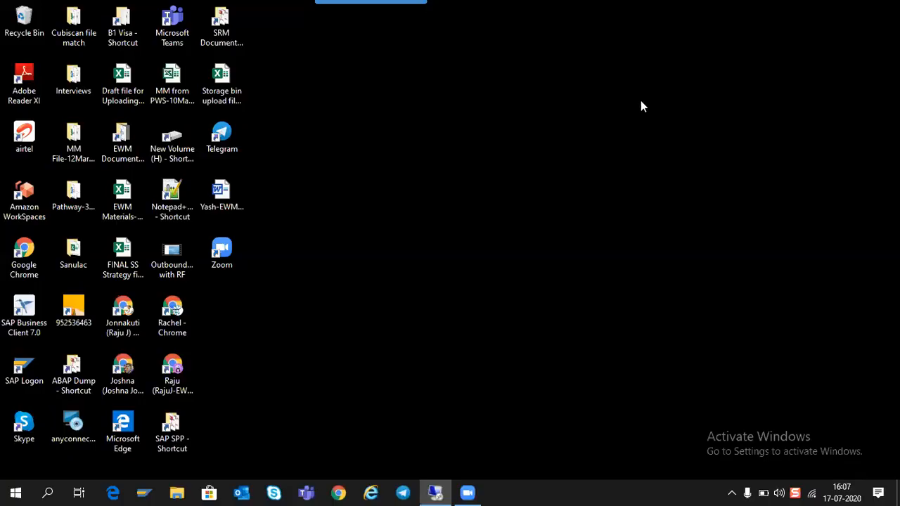
- Return to the remote SAP session and open the field selection group assigned to field MARA-RMATP
key(alt+Tab)
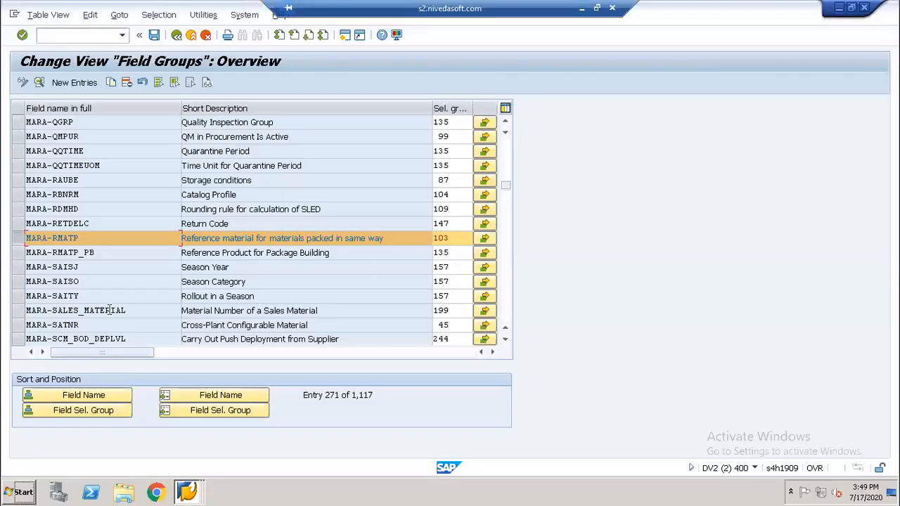
drag(80, 239, 25, 239)
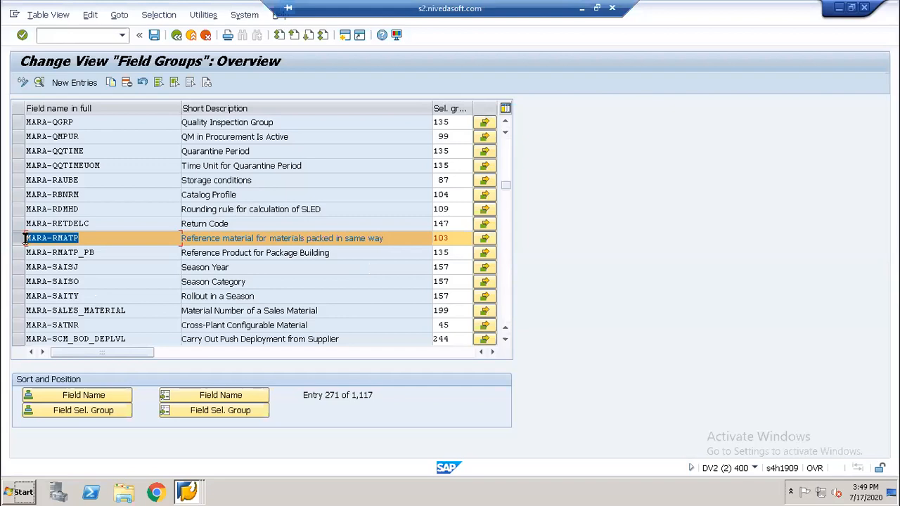
click(83, 243)
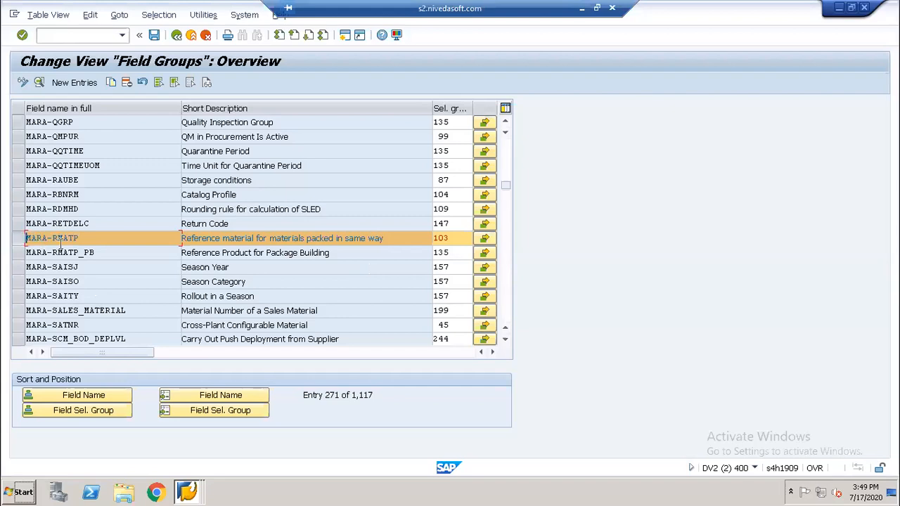
click(450, 239)
click(484, 240)
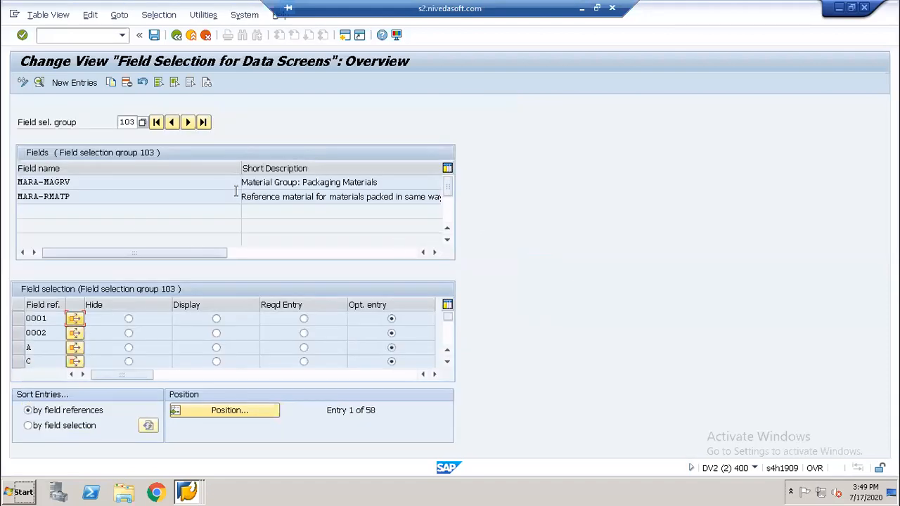
- Narrow the field name column to read the descriptions in field selection group 103, and return to the field groups overview
click(380, 182)
drag(239, 164, 80, 168)
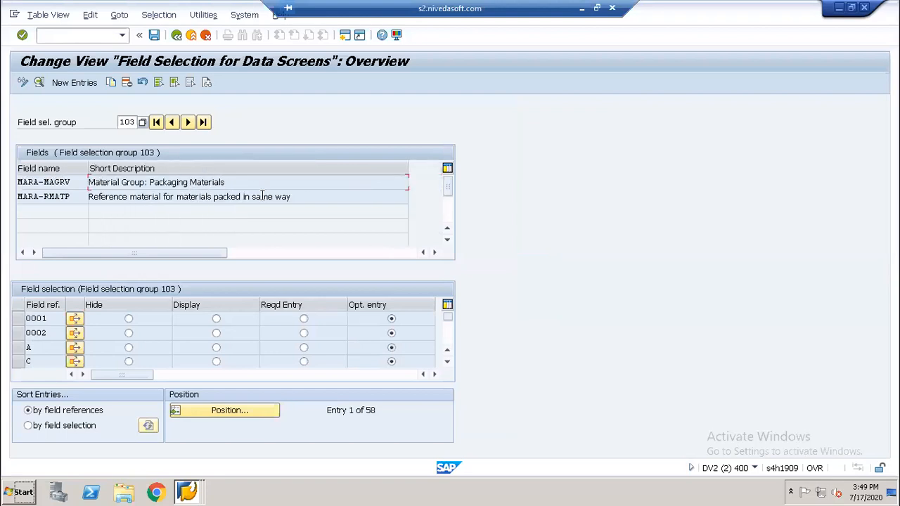
drag(73, 196, 17, 197)
click(19, 197)
click(175, 36)
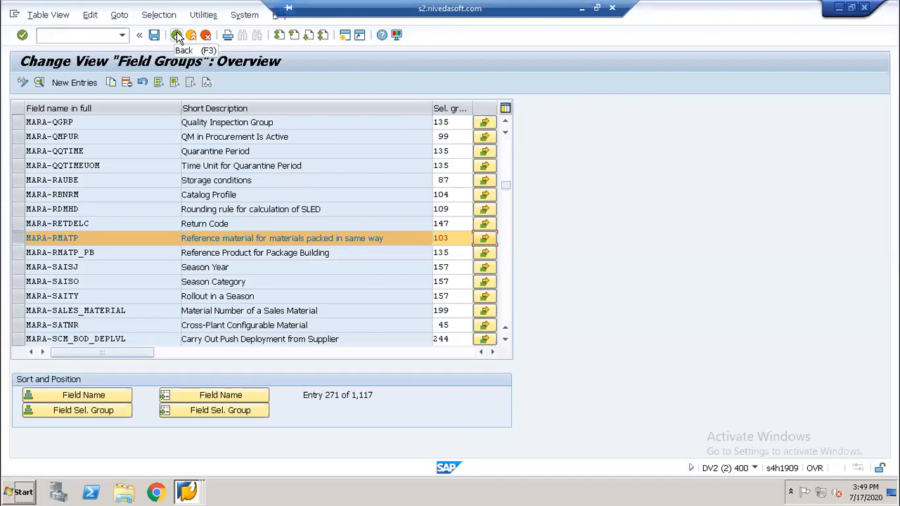
- Return to the implementation guide and open Assign Fields to Field Selection Groups under Material Master, Field Selection
click(175, 35)
click(113, 120)
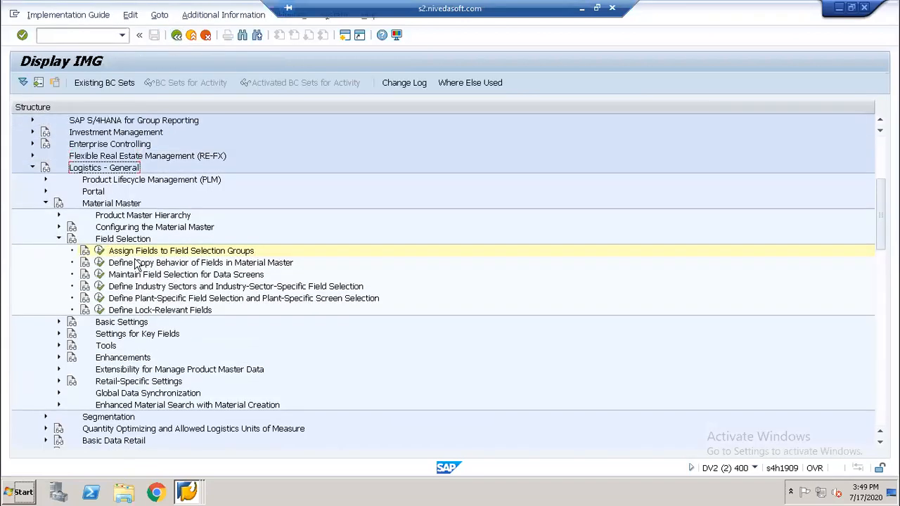
click(105, 207)
click(123, 239)
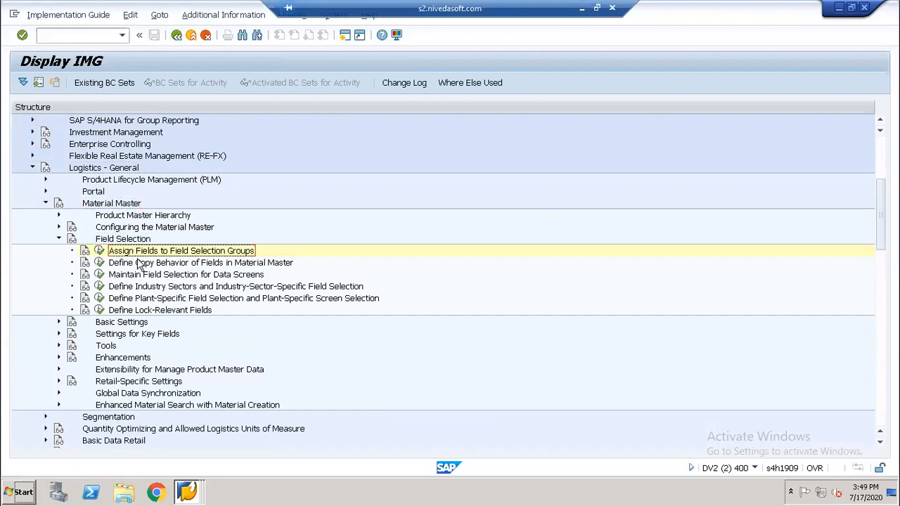
click(99, 251)
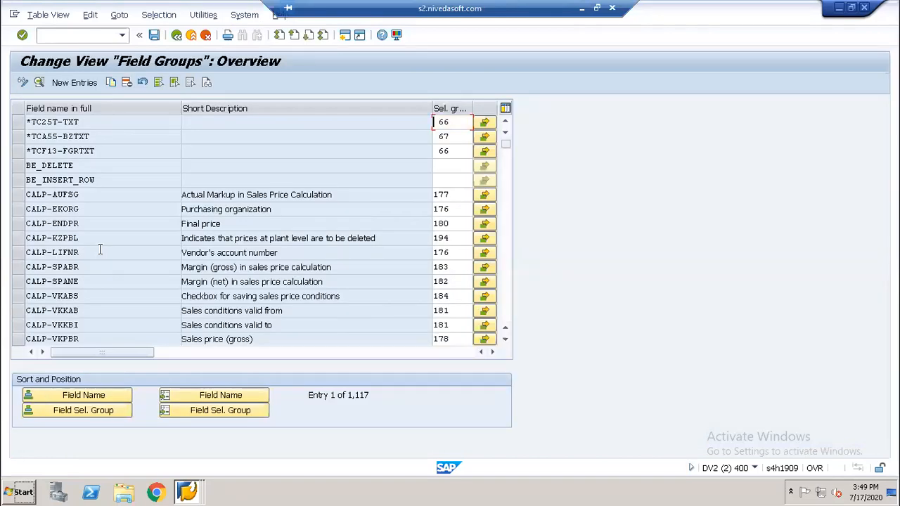
- Locate field MARA-RMATP, the reference material for materials packed in same way, in the field groups list and select its row
scroll(97, 244, down, 11)
scroll(94, 240, down, 20)
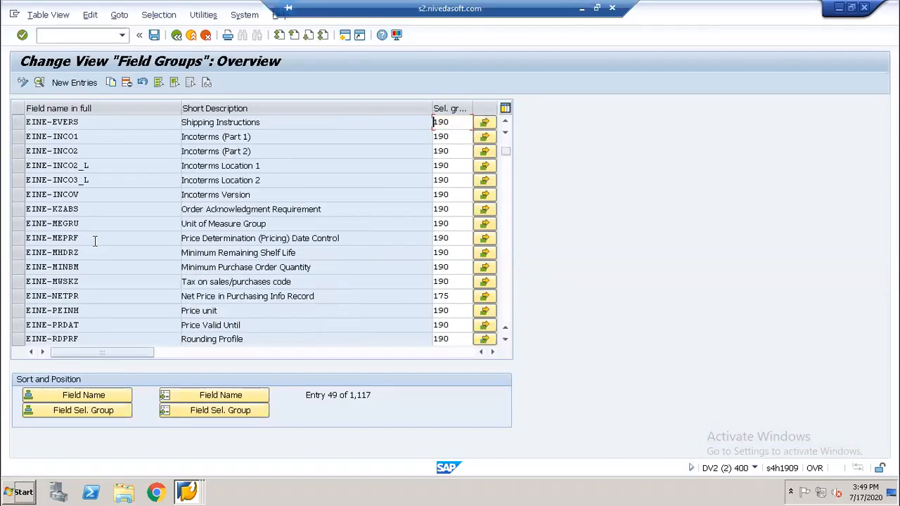
scroll(95, 241, down, 15)
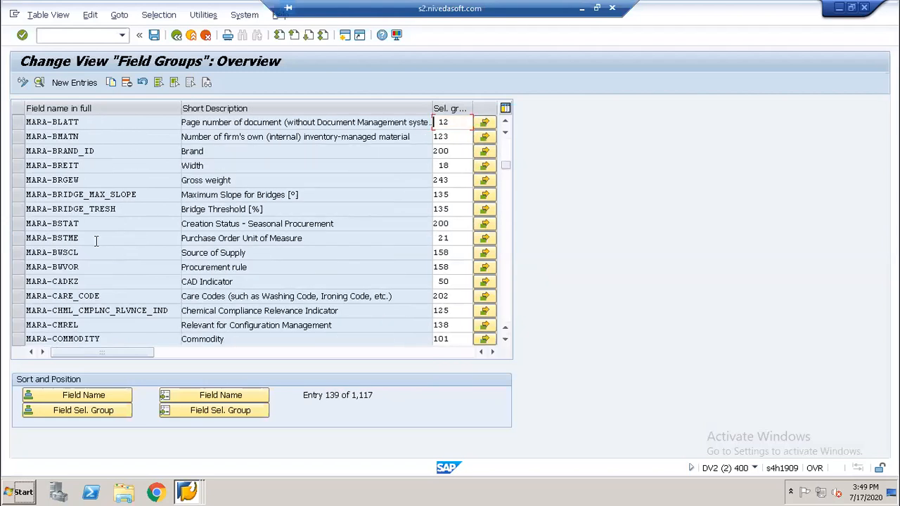
scroll(96, 240, down, 9)
scroll(96, 241, down, 17)
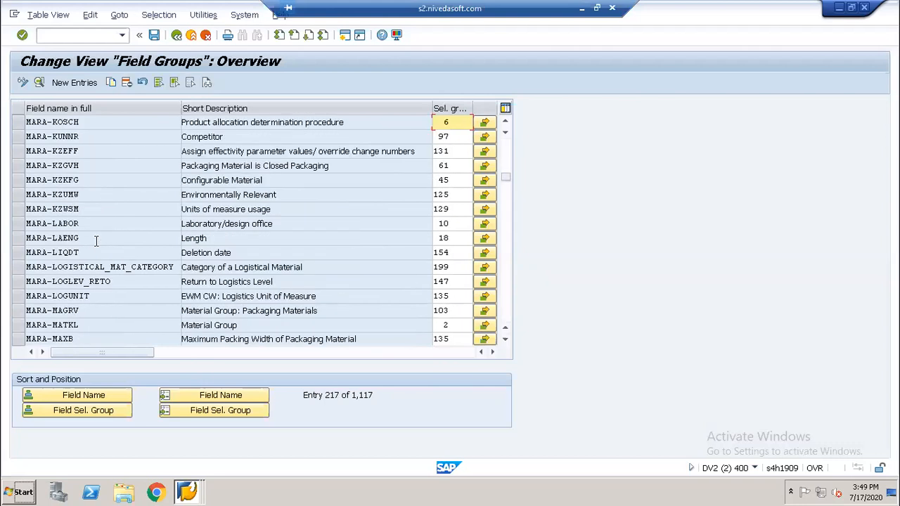
scroll(96, 240, down, 10)
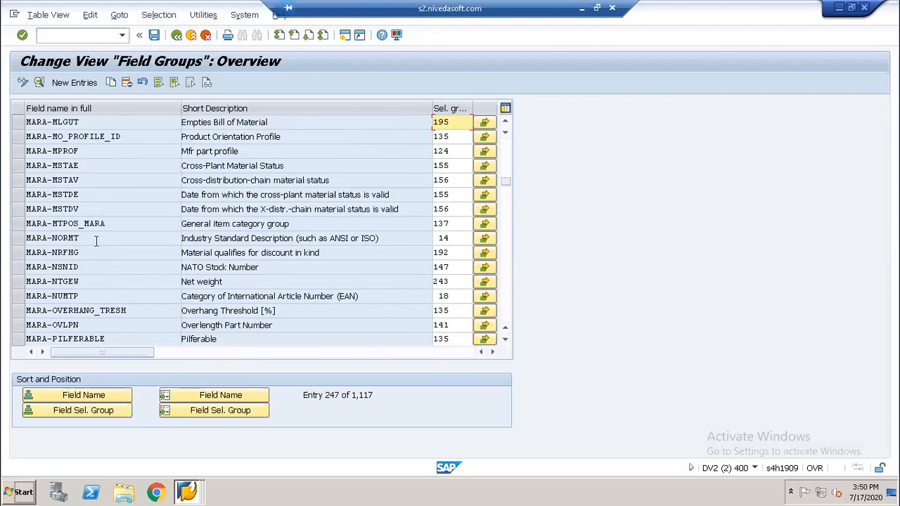
scroll(96, 240, down, 7)
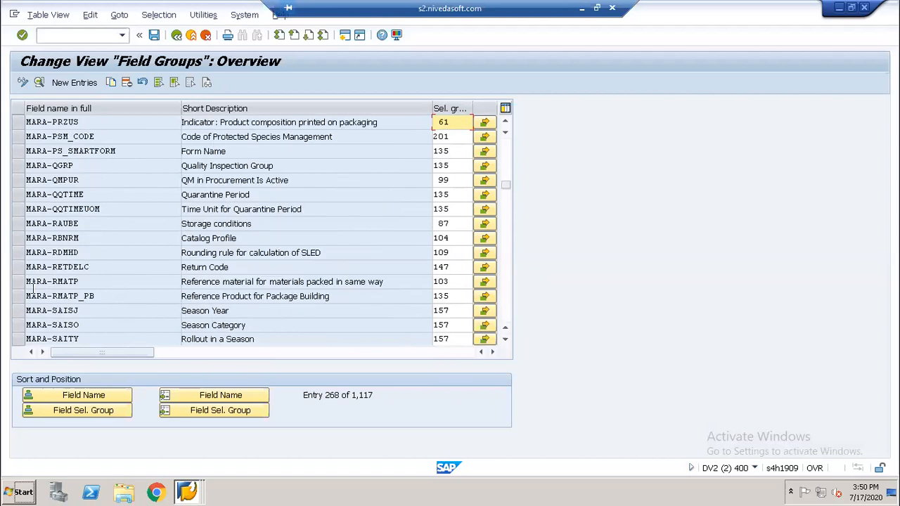
click(18, 281)
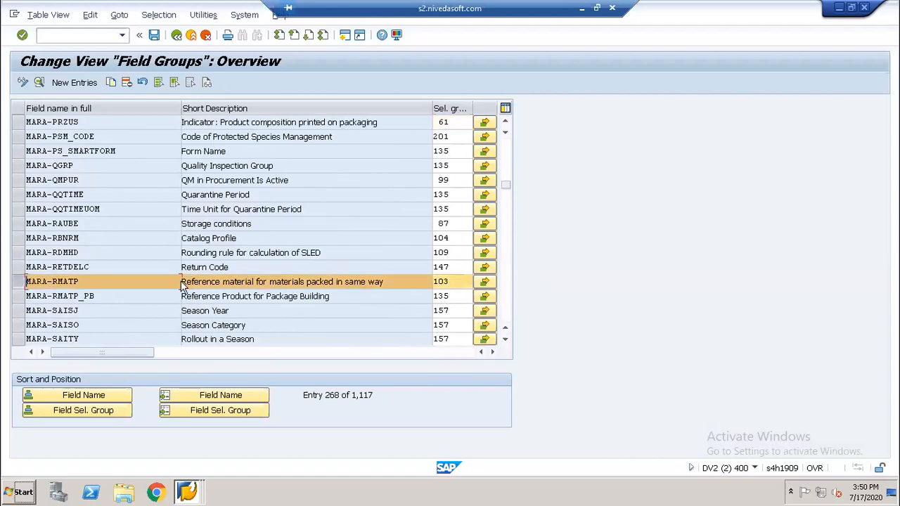